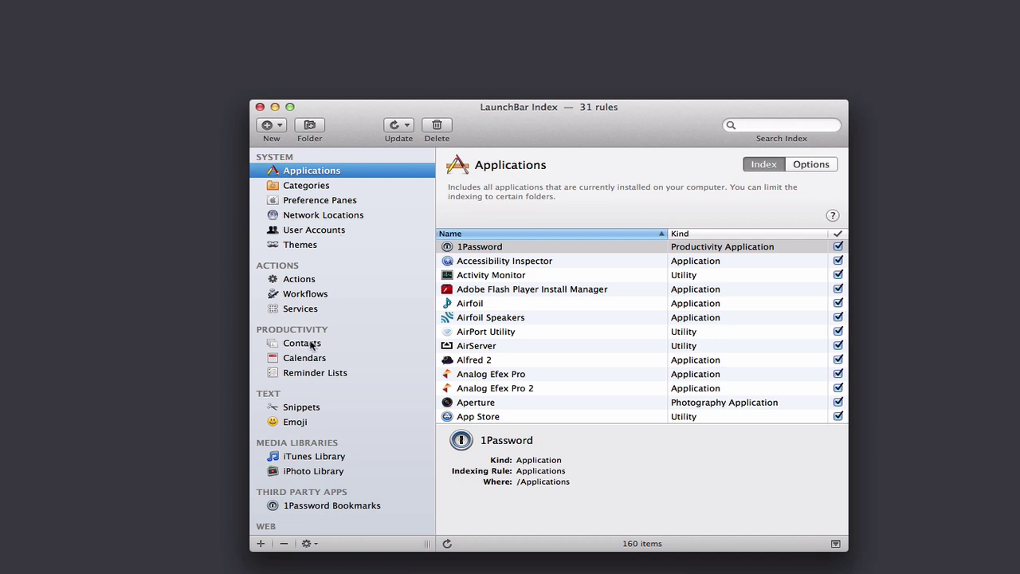
Step: Scroll through the Index sidebar, then minimize the LaunchBar Index window
scroll(323, 437, "down", 5)
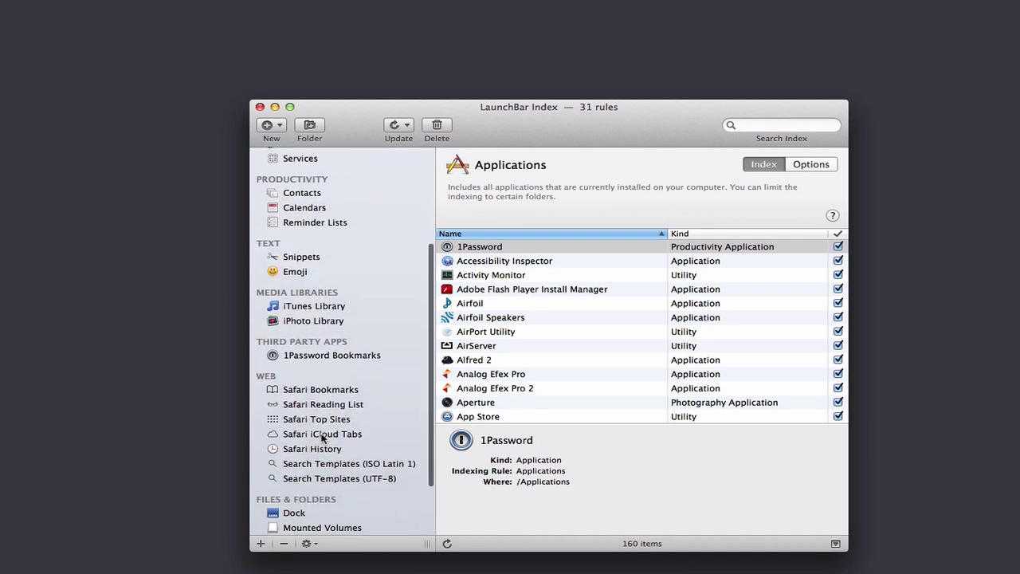
scroll(323, 437, "down", 4)
scroll(322, 437, "up", 3)
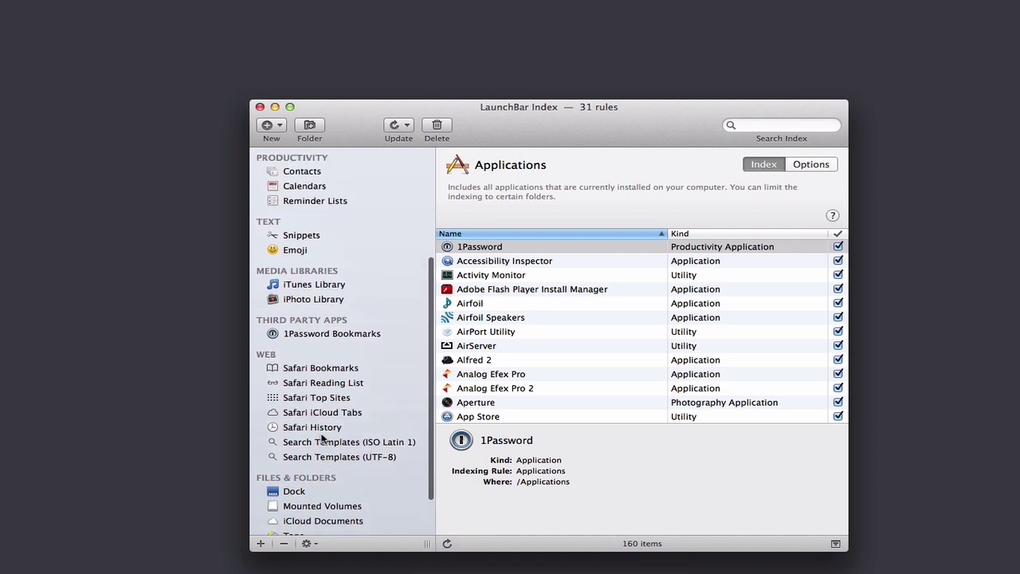
scroll(323, 437, "up", 6)
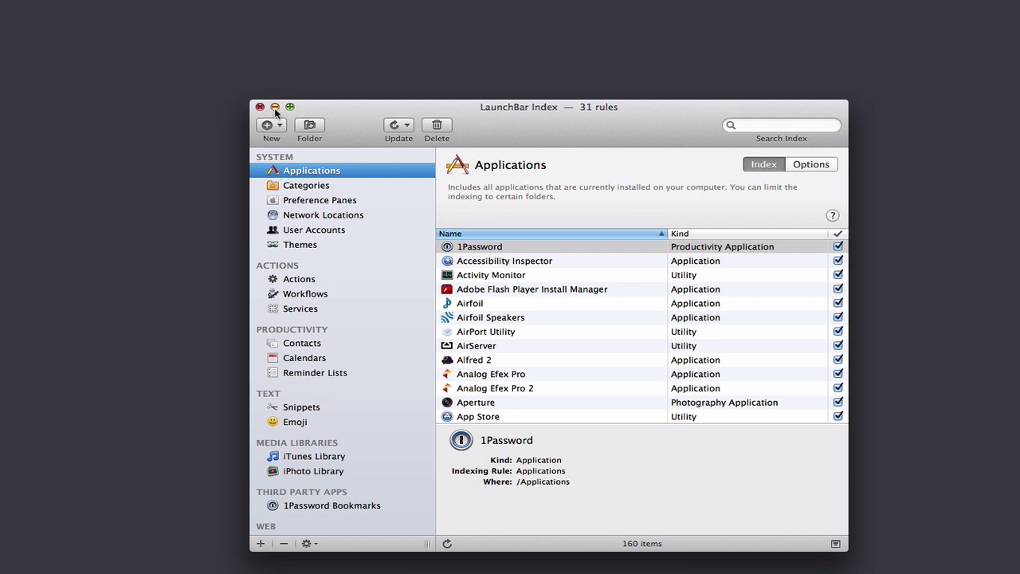
left_click(274, 108)
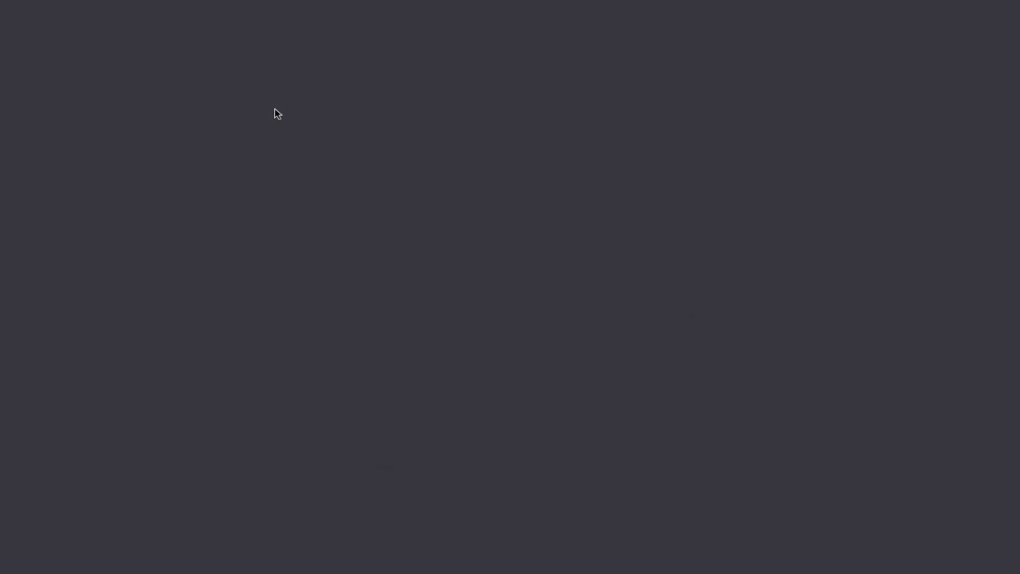
key("super+space")
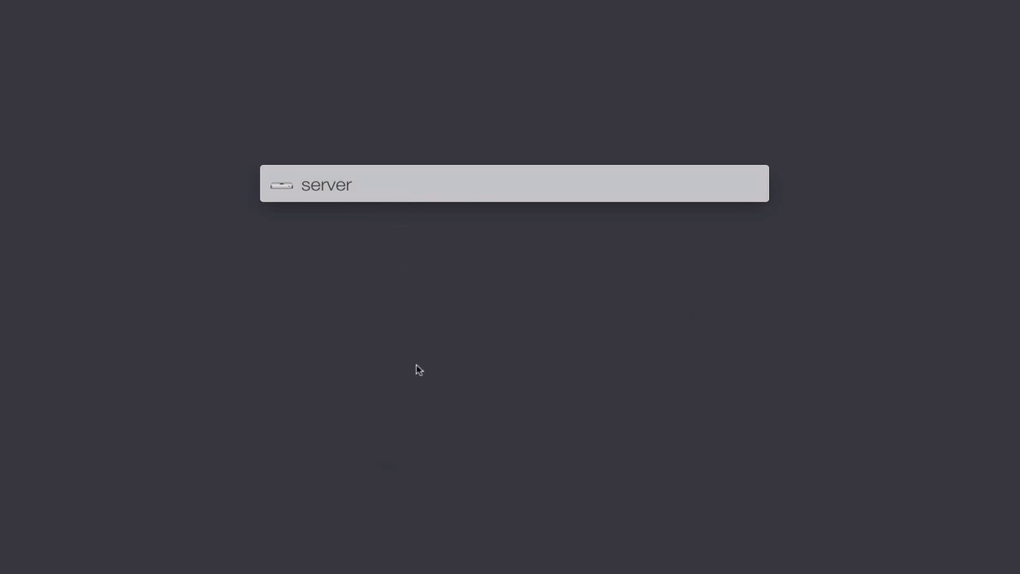
key("Return")
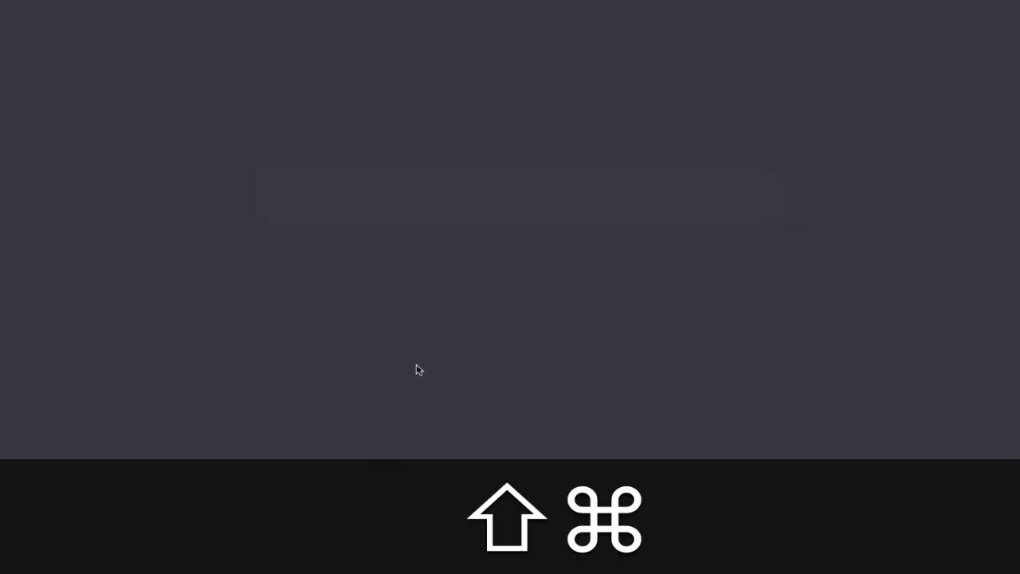
key("shift+super+space")
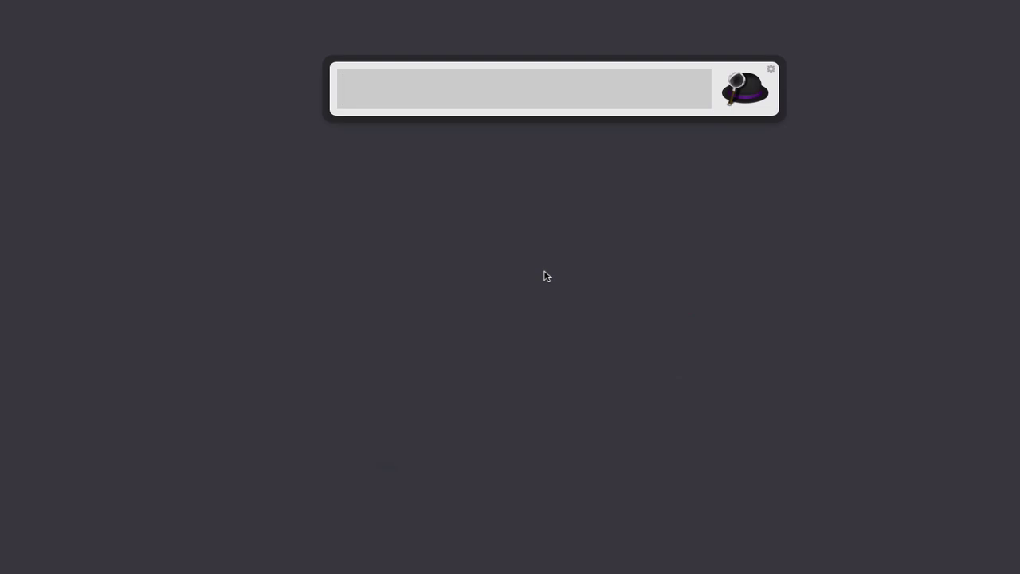
type("docume")
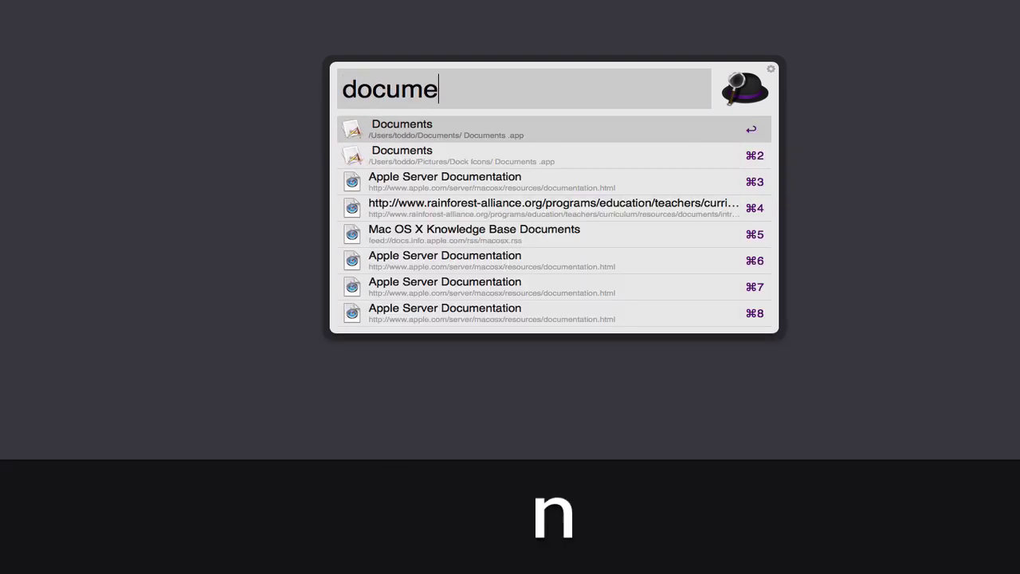
type("nt")
key("BackSpace")
key("BackSpace")
key("BackSpace")
key("BackSpace")
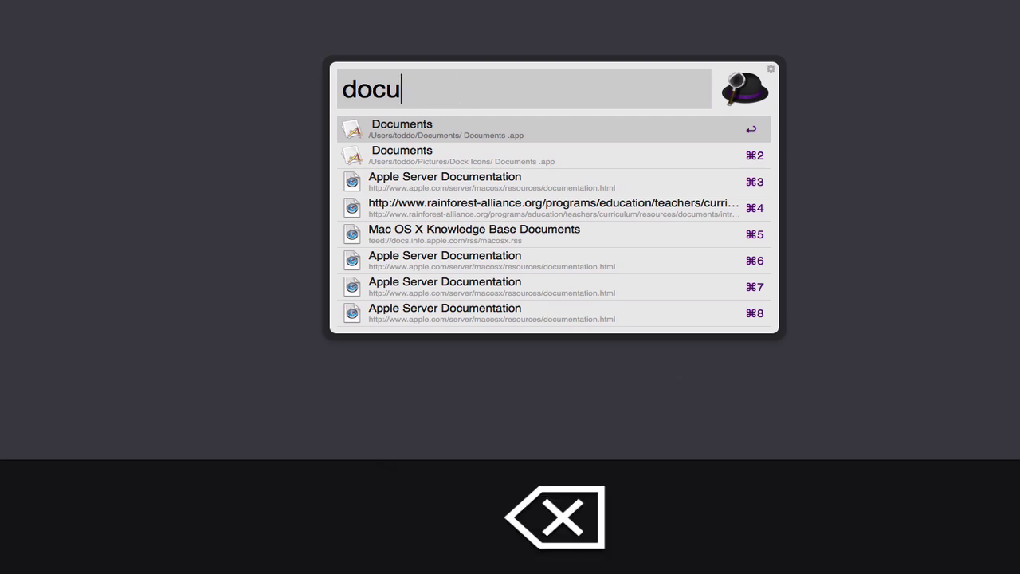
key("BackSpace")
key("BackSpace")
key("BackSpace")
key("BackSpace")
type("dict")
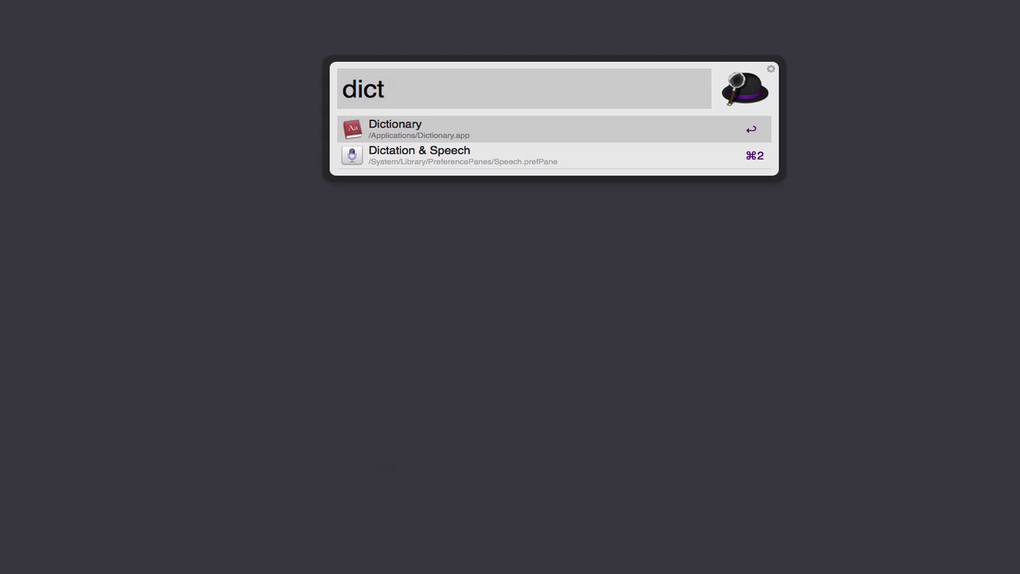
key("Return")
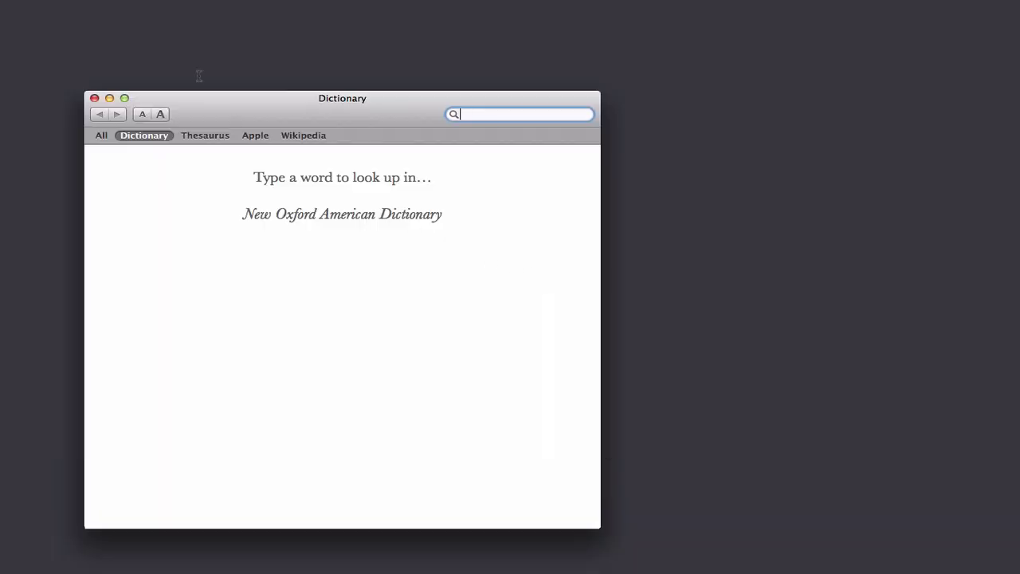
left_click_drag(328, 113, 501, 126)
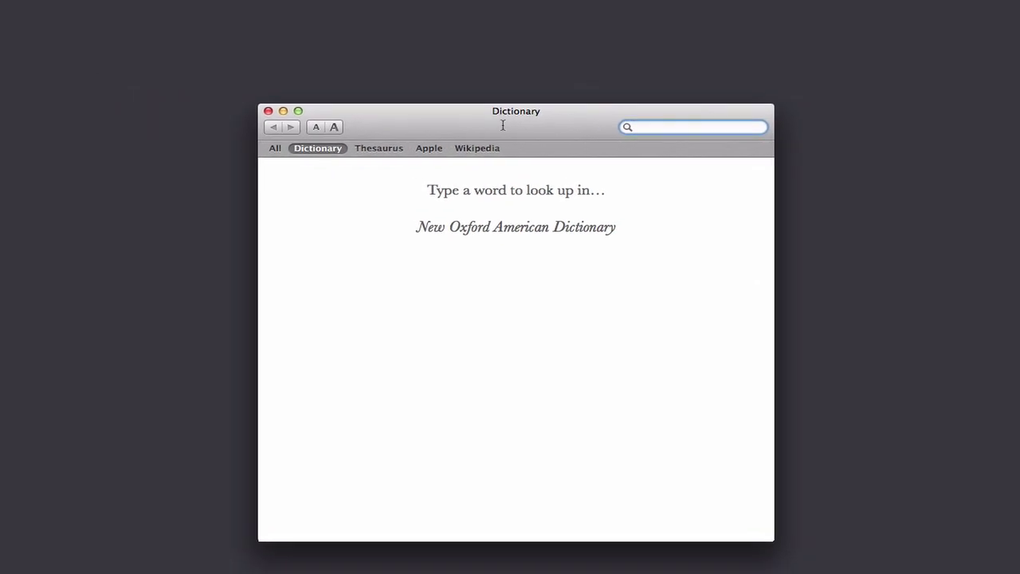
left_click(268, 111)
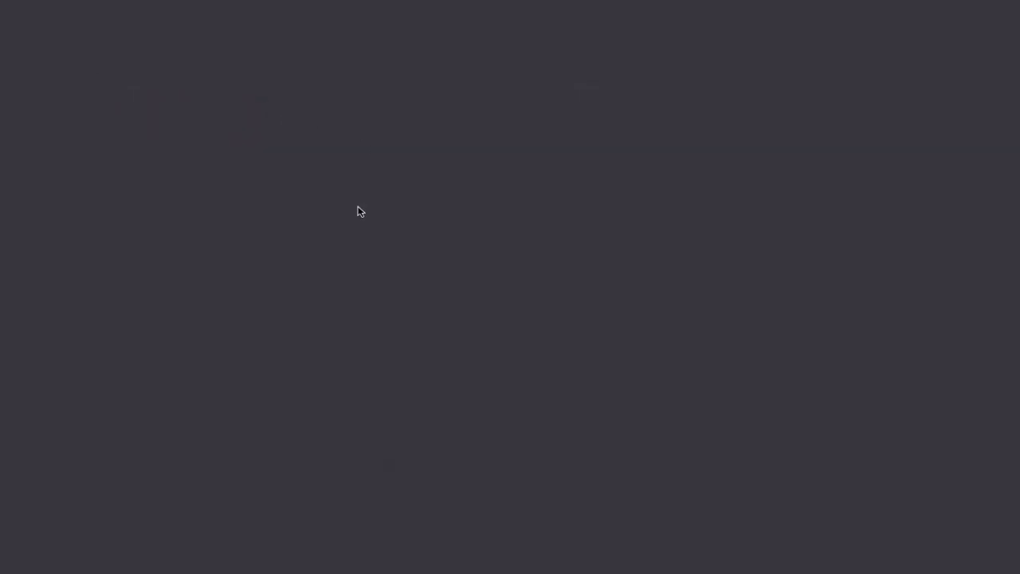
key("super+space")
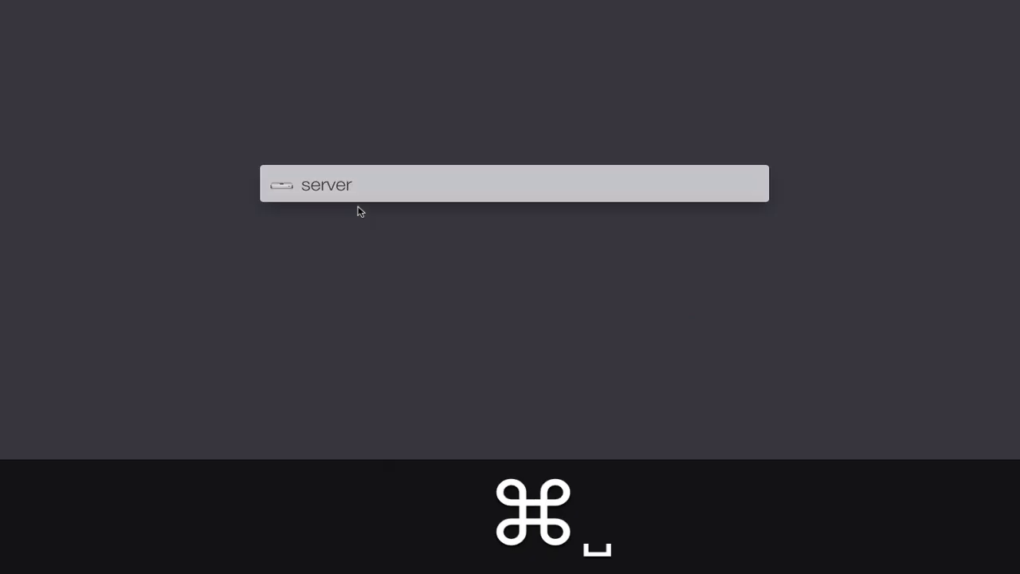
type("dic")
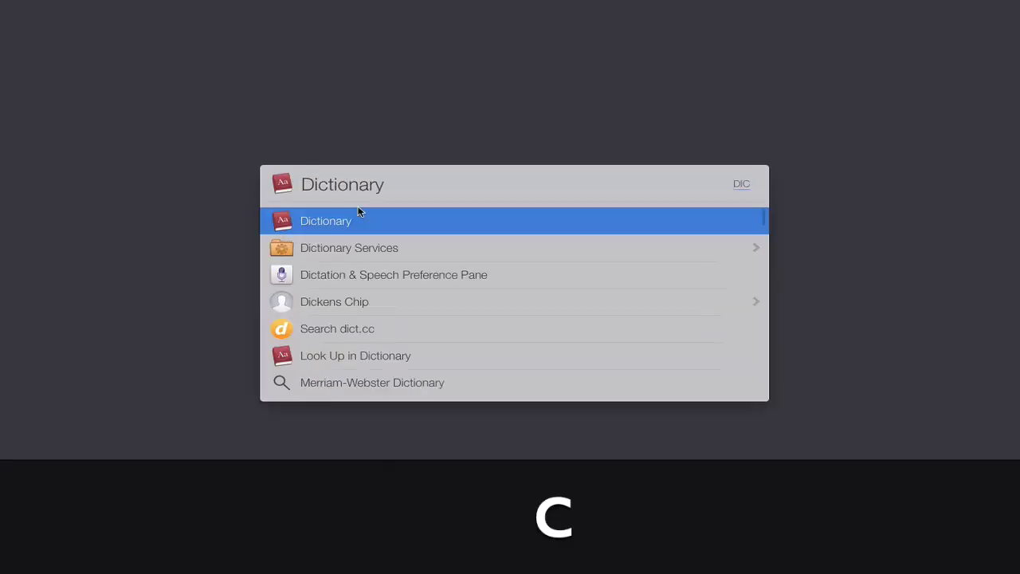
key("Return")
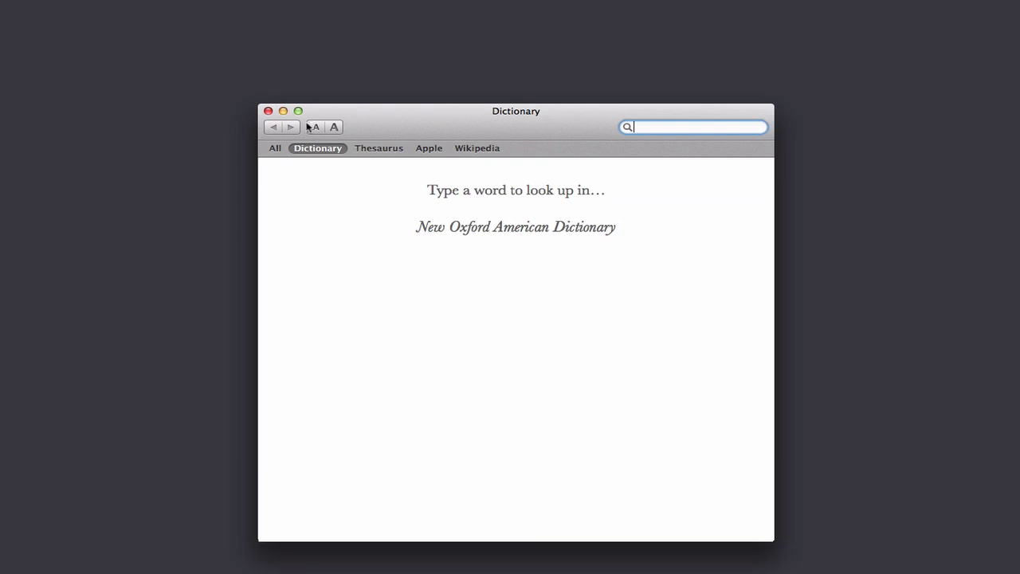
left_click(268, 111)
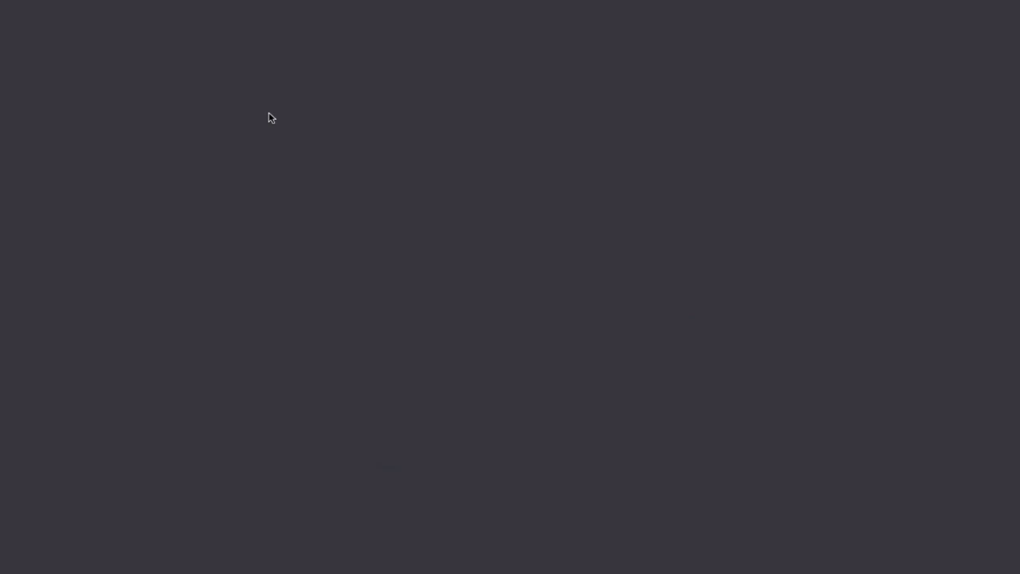
key("shift+super+space")
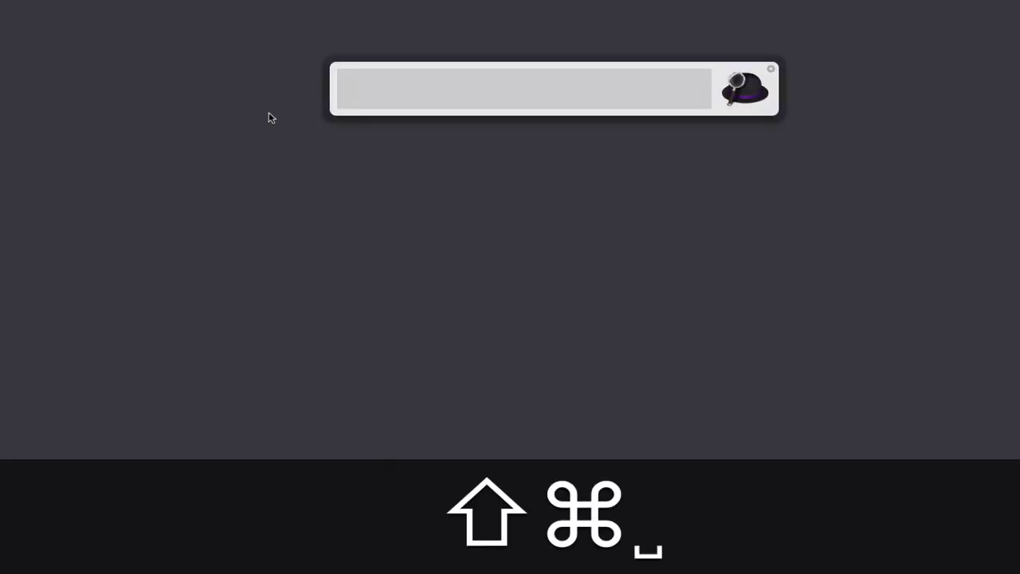
type("dic")
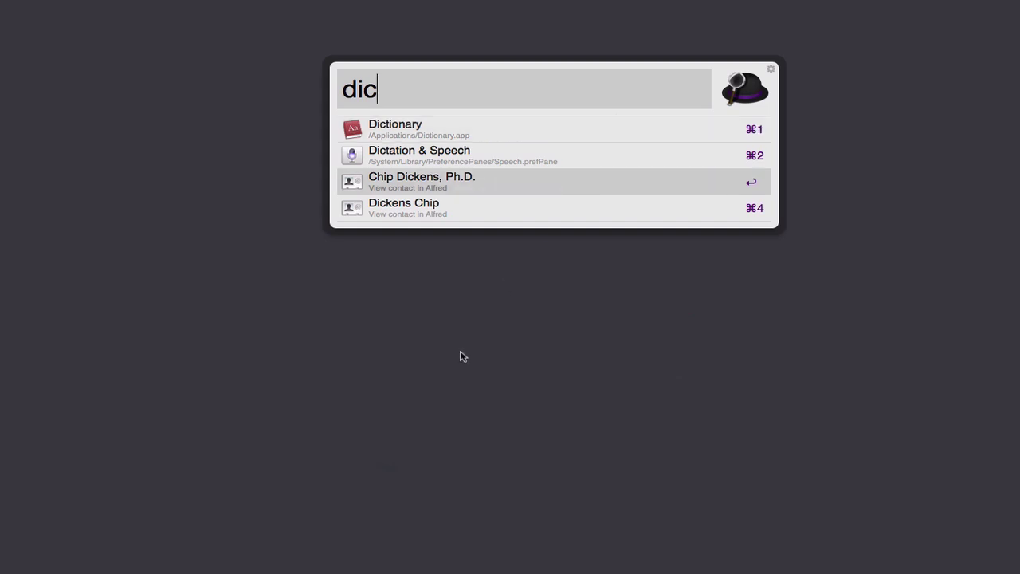
key("Escape")
key("super+space")
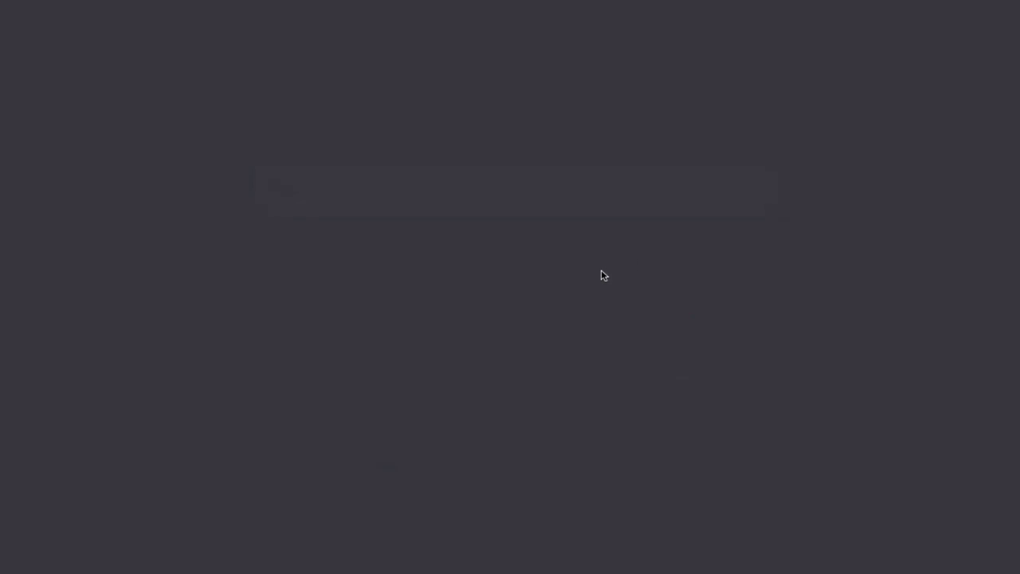
key("super+space")
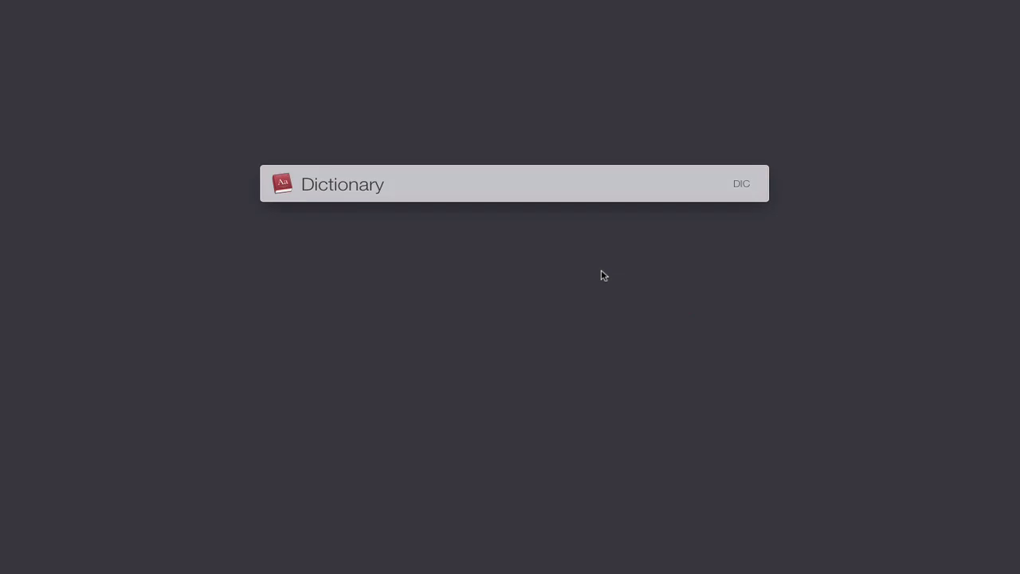
type("dic")
key("Return")
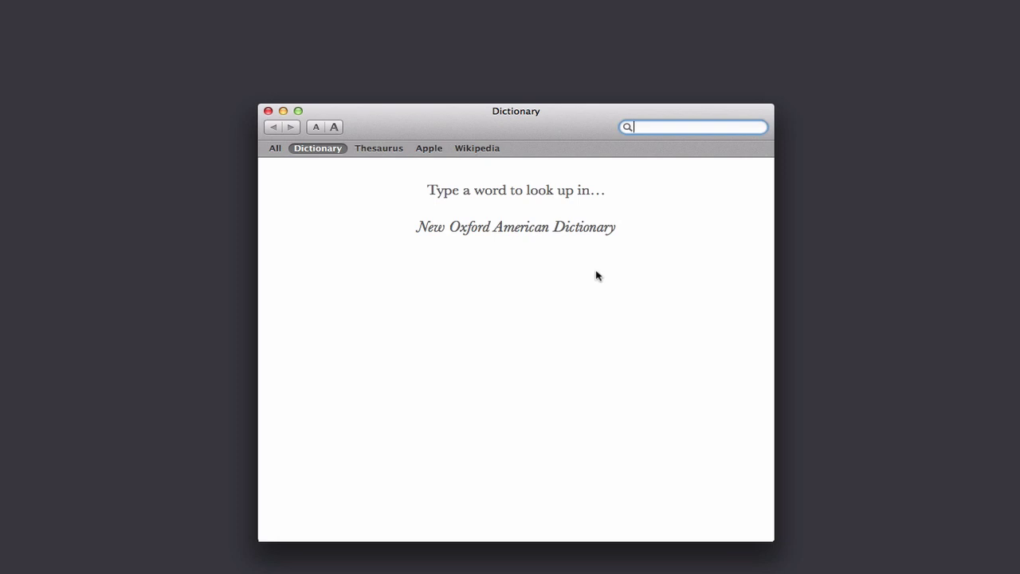
left_click(267, 112)
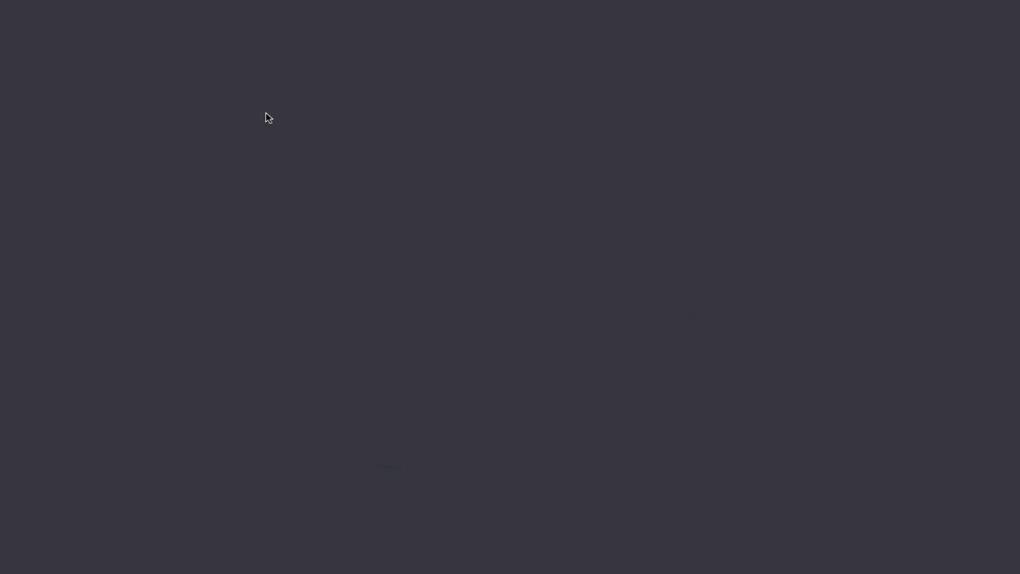
Step: In Alfred, correct the query 'airplane' to 'airport' so AirPort Utility tops the results, then close it
key("shift+super+space")
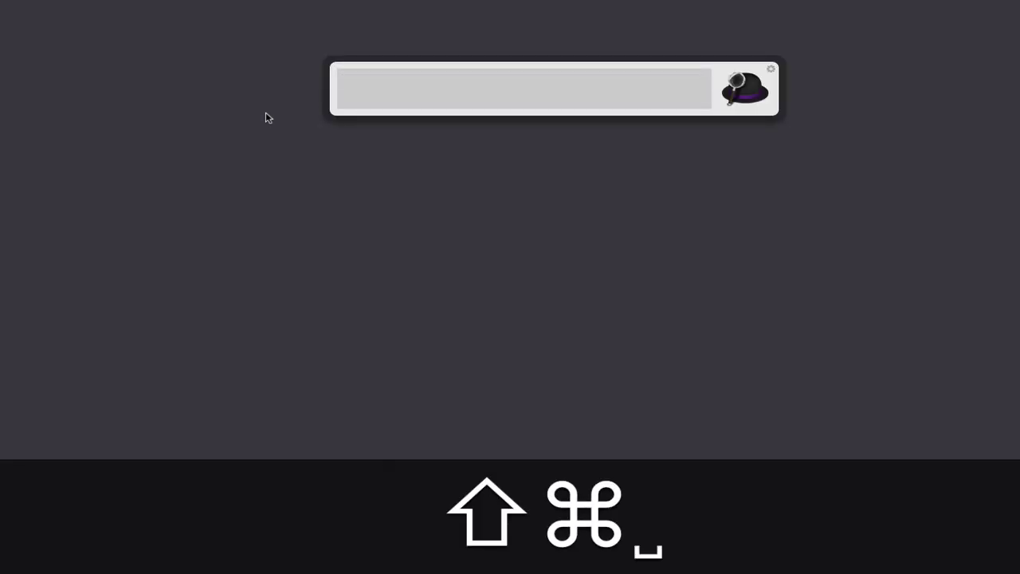
type("air")
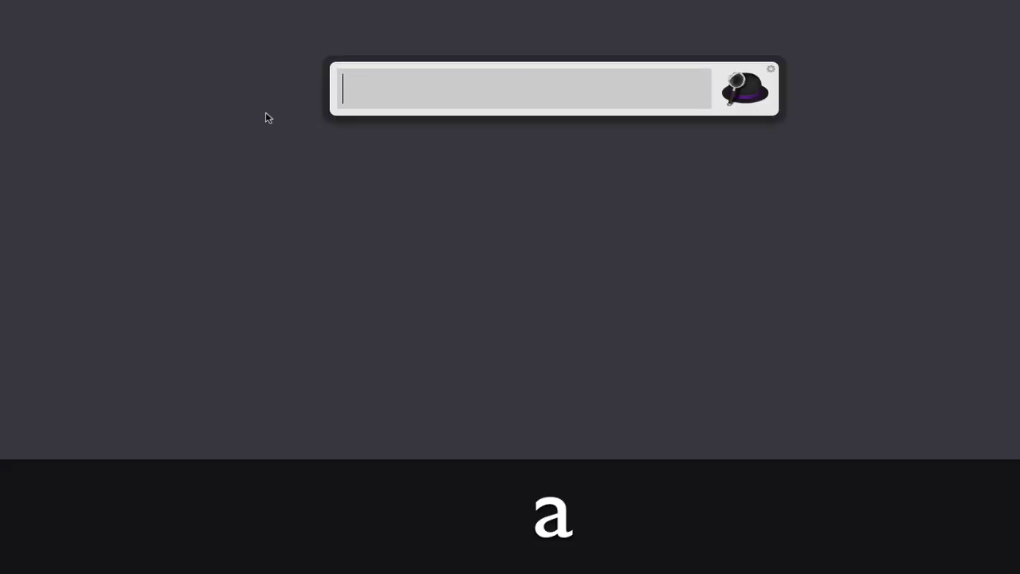
type("plan")
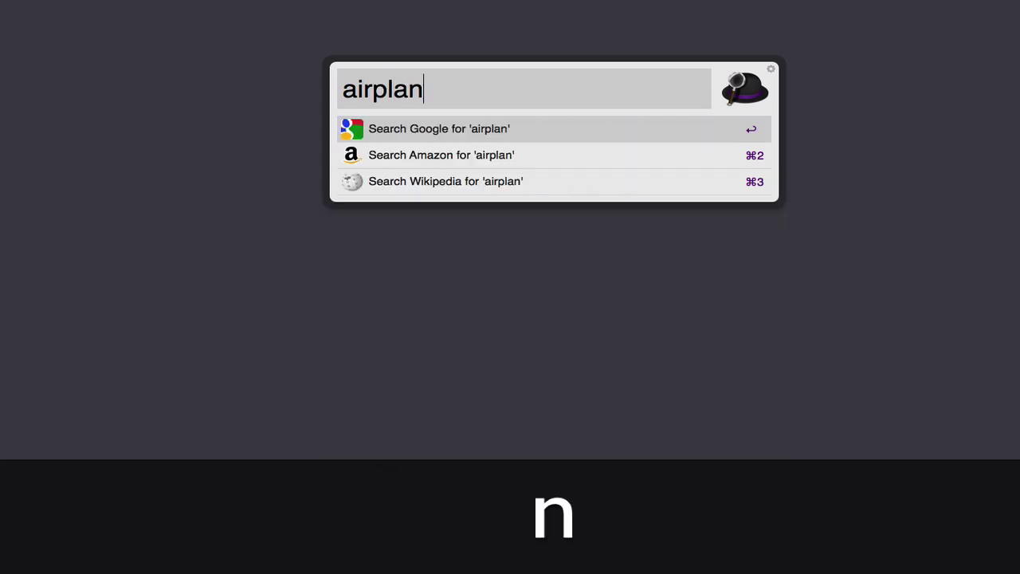
type("e")
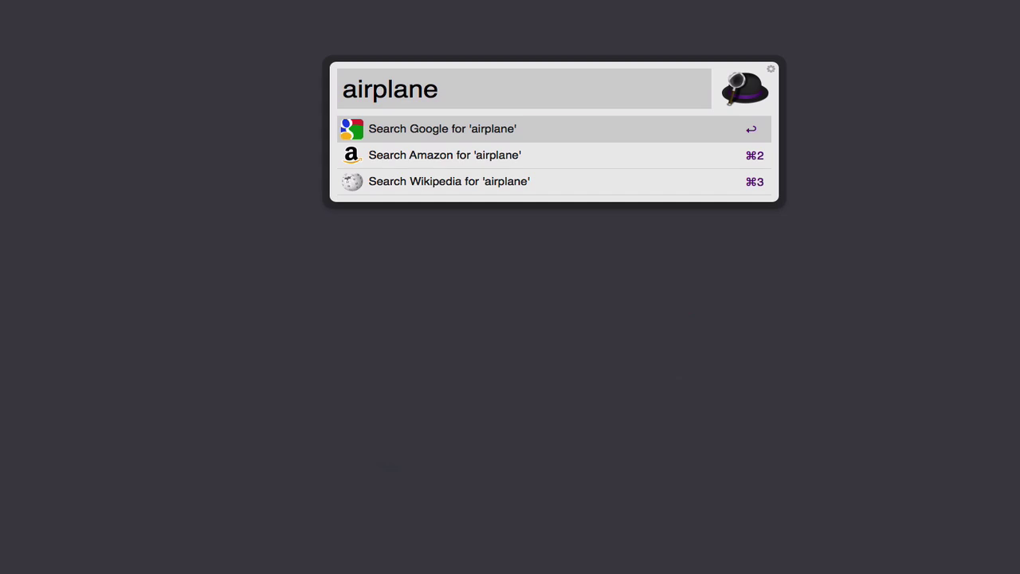
key("BackSpace")
key("BackSpace")
key("BackSpace")
key("BackSpace")
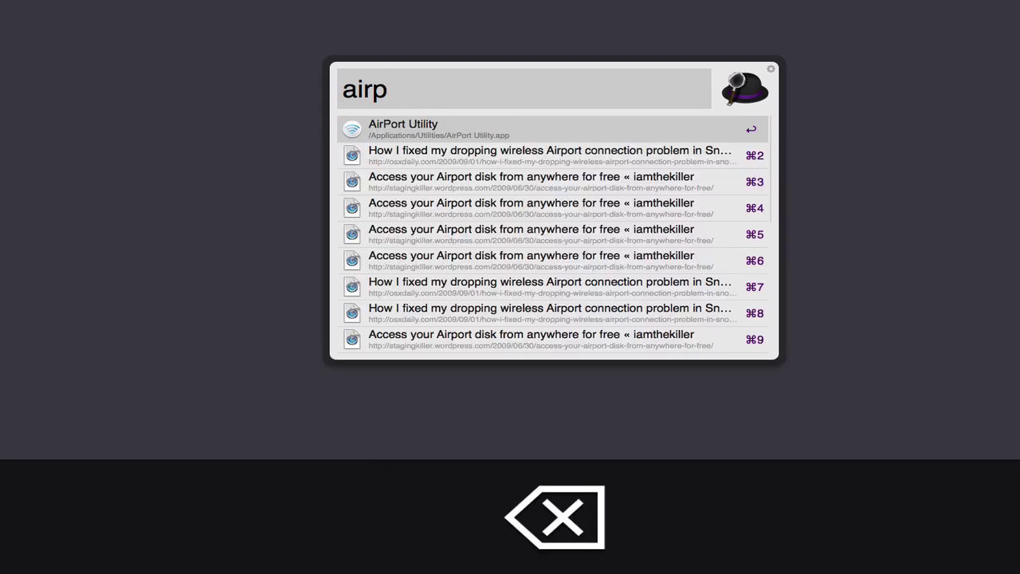
type("p")
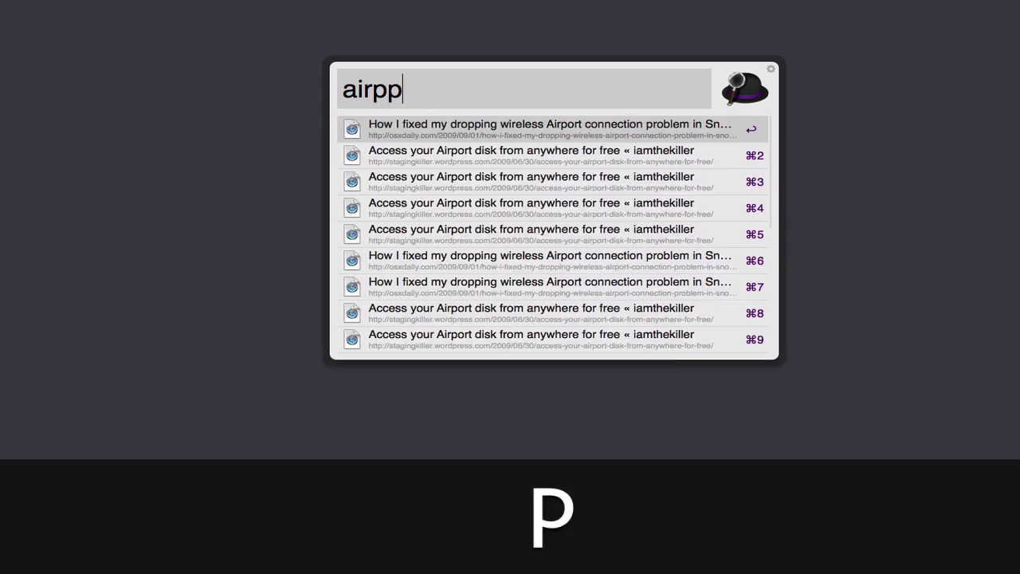
key("BackSpace")
type("ort")
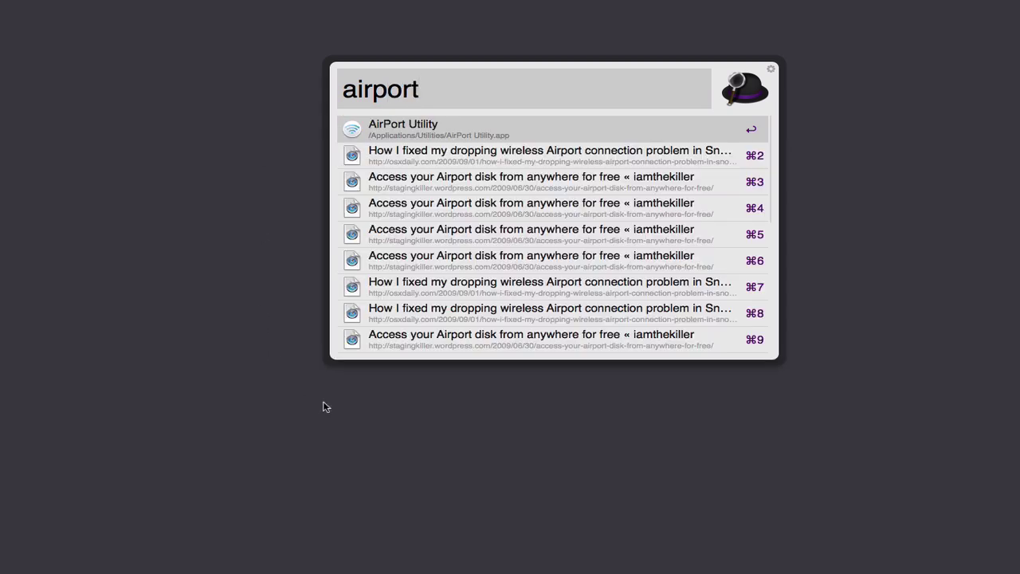
key("Return")
key("super+space")
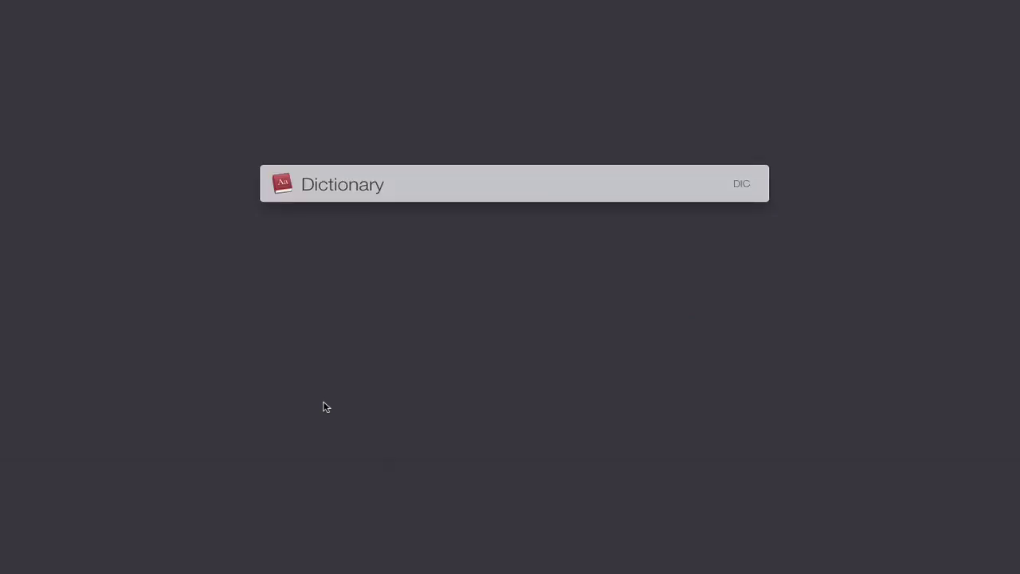
Step: Enter the abbreviation 'airp' in LaunchBar to list airplane.jpg and Airport web results, then dismiss
type("airp")
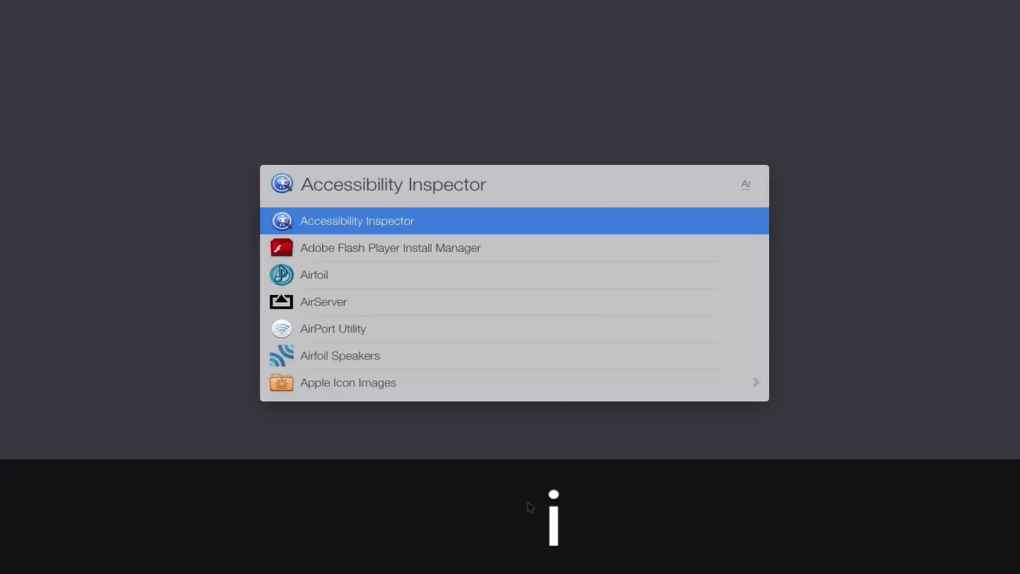
type("rp")
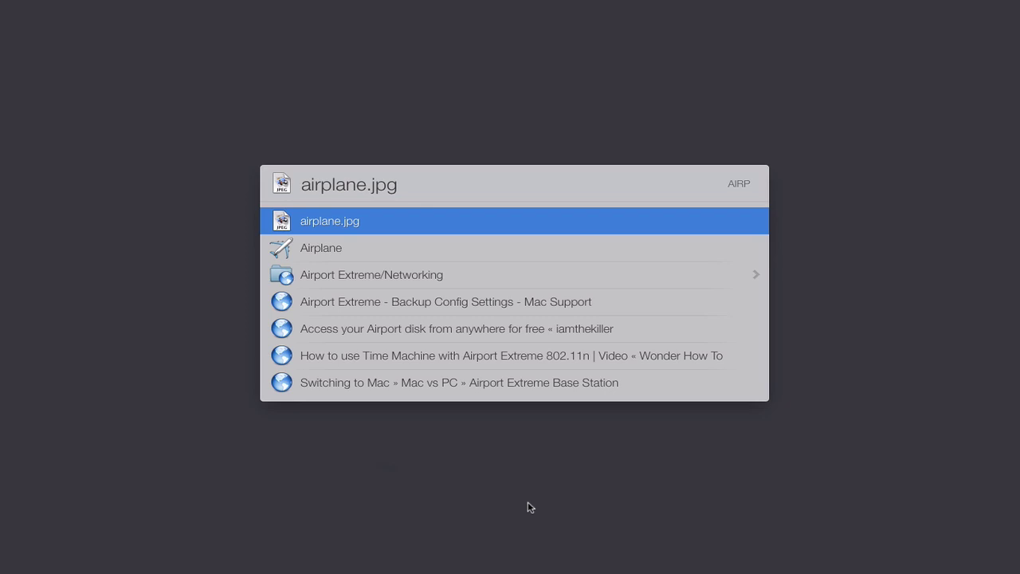
key("Return")
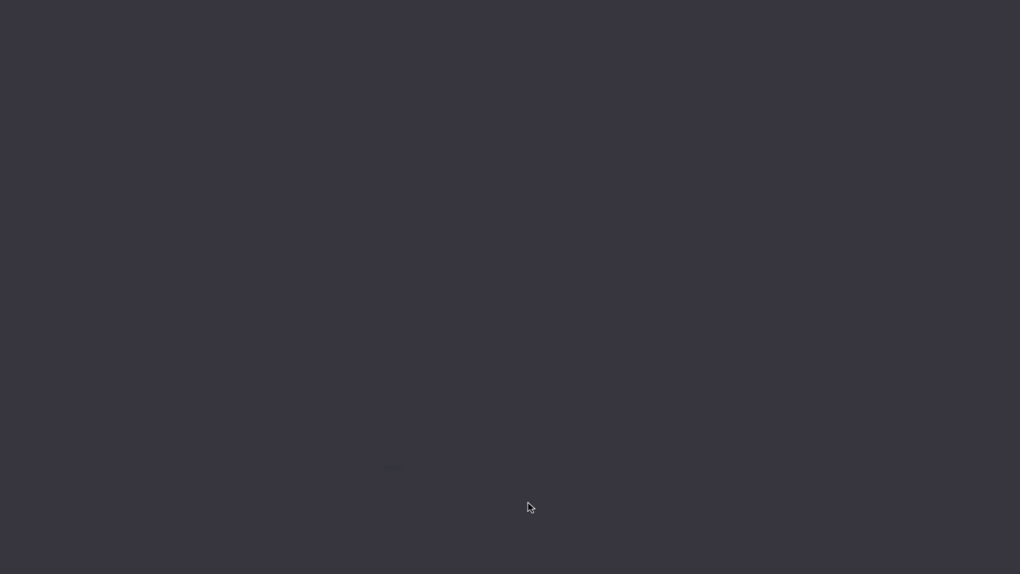
Step: Try the LaunchBar abbreviations 'o', 'oc', 'ocm' and 'doc' to match the Documents folder
key("o")
key("cmd+space")
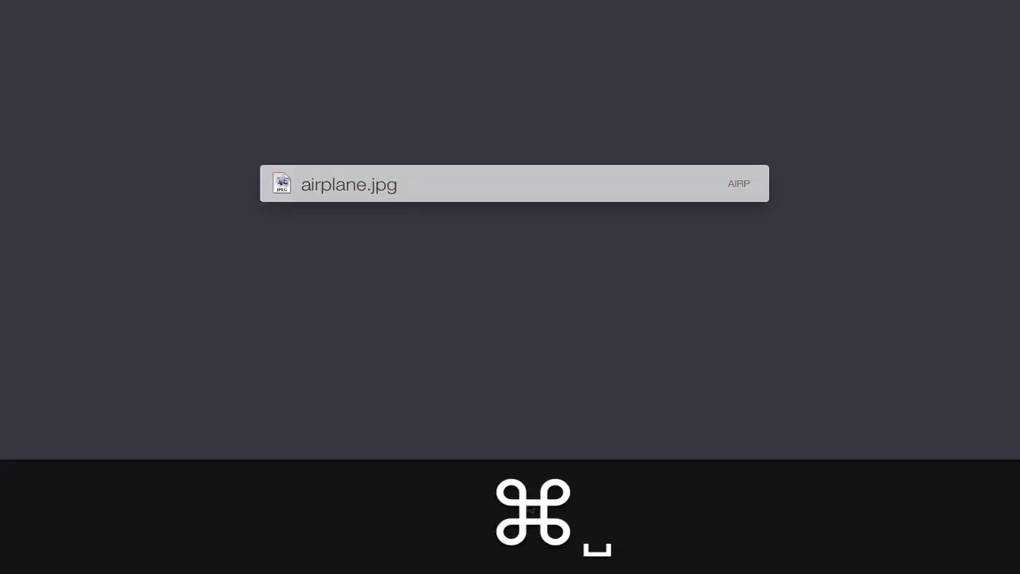
type("o")
key("BackSpace")
type("doc")
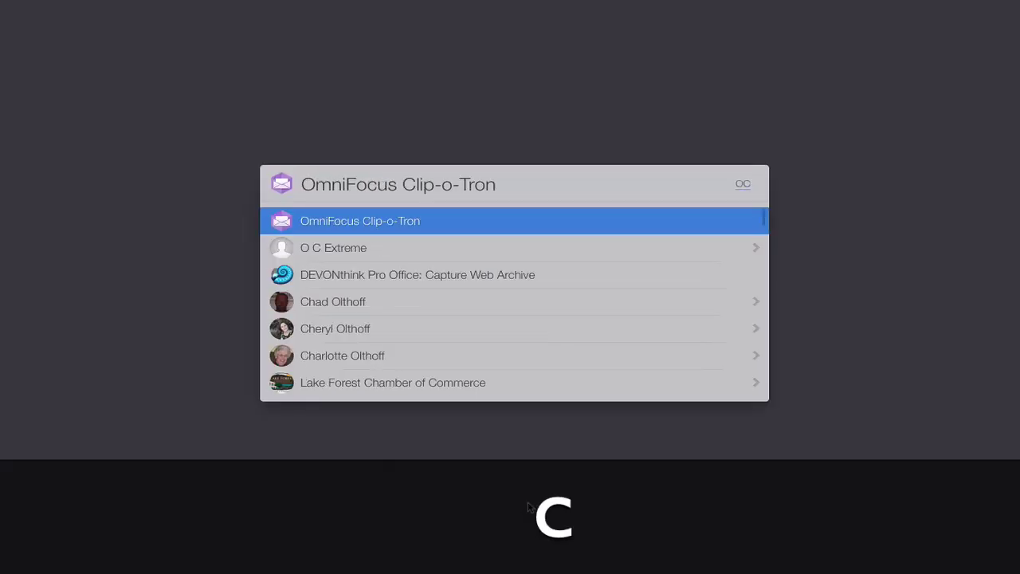
type("m")
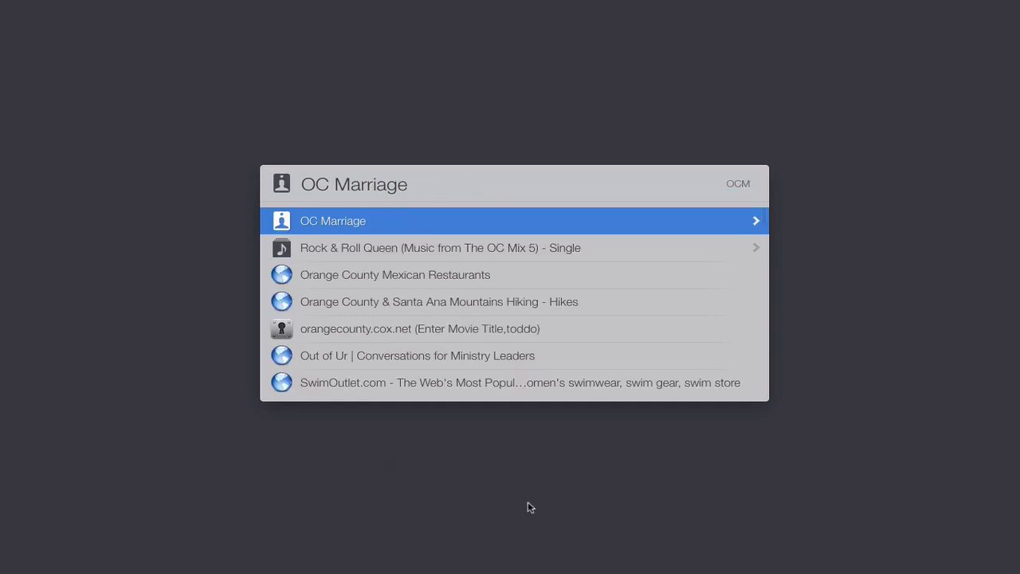
type("oc")
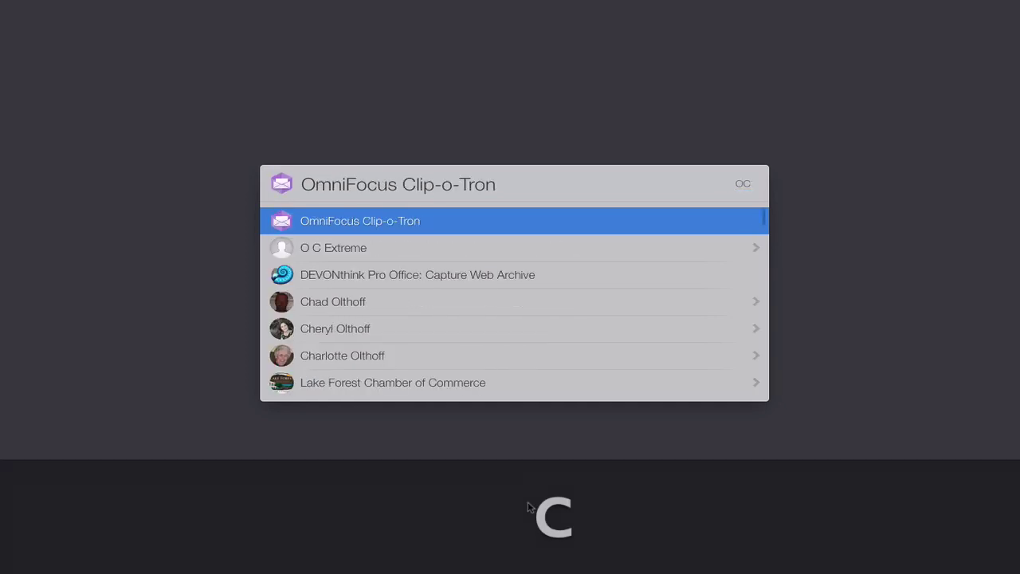
type("doc")
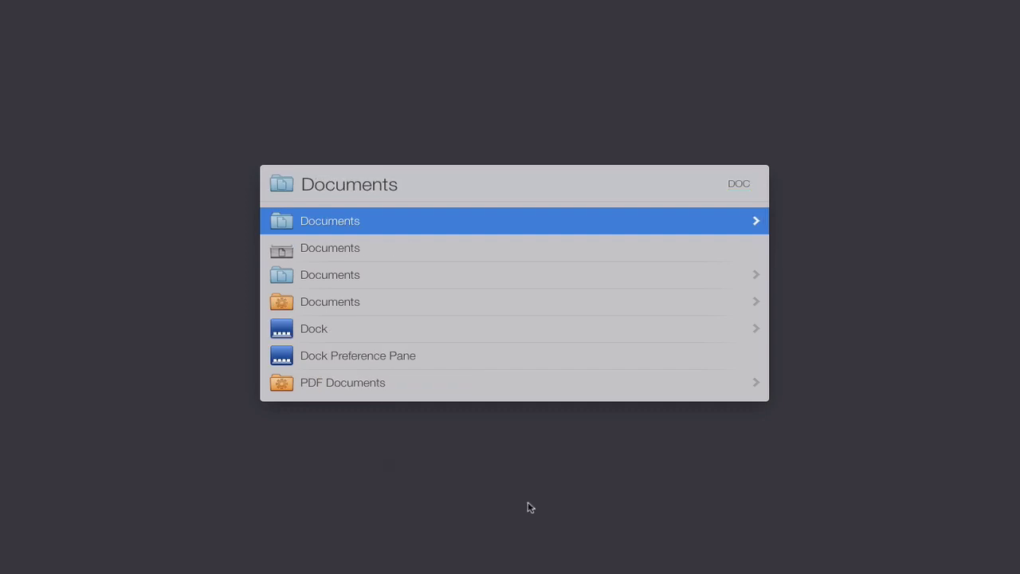
Step: Browse from Documents into Clarify Documents, step through its .clarify files, back out and close
key("Right")
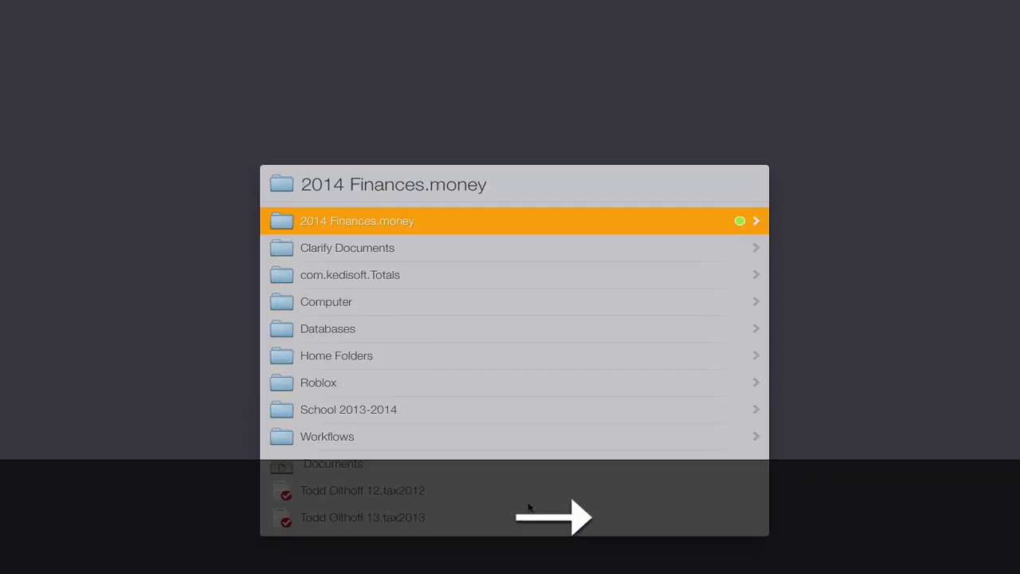
key("Down")
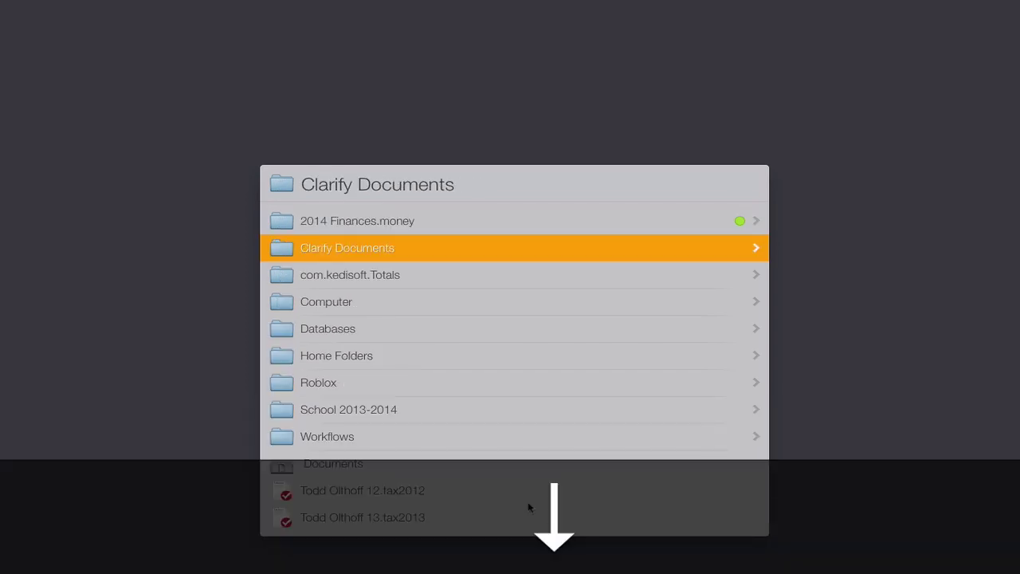
key("Right")
key("Down")
key("Down")
key("Down")
key("Down")
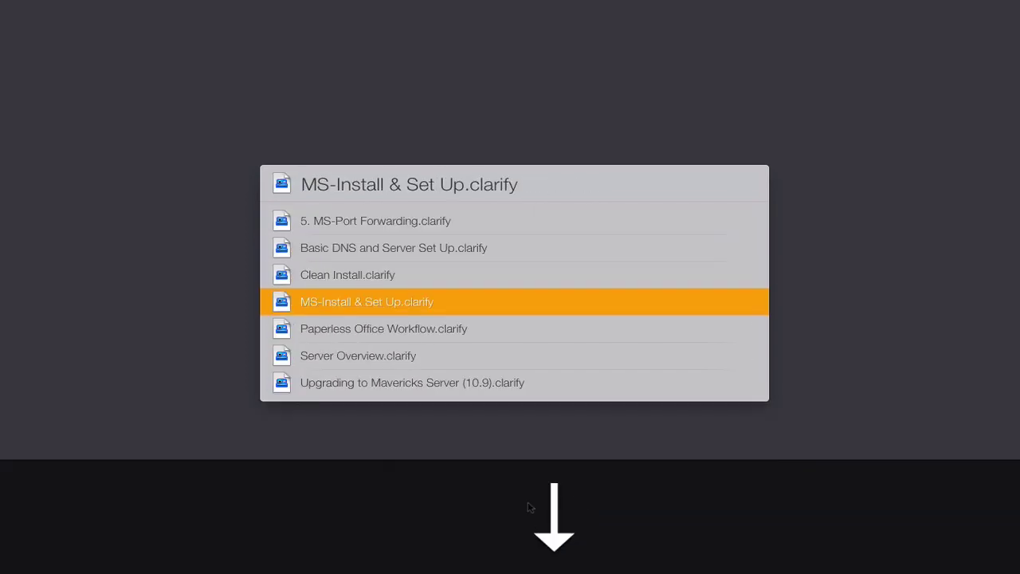
key("Up")
key("Up")
key("Up")
key("Up")
key("Left")
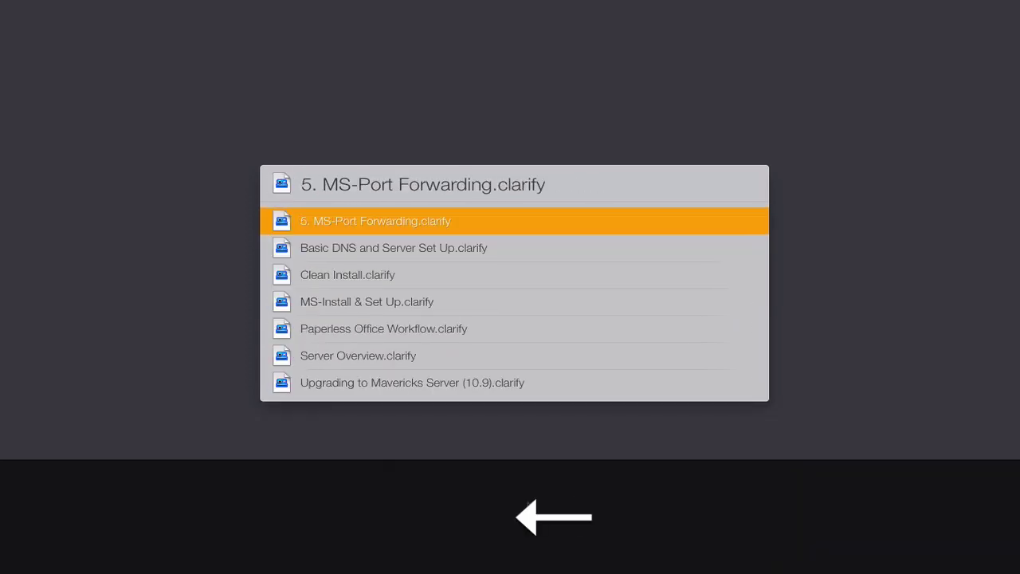
key("Left")
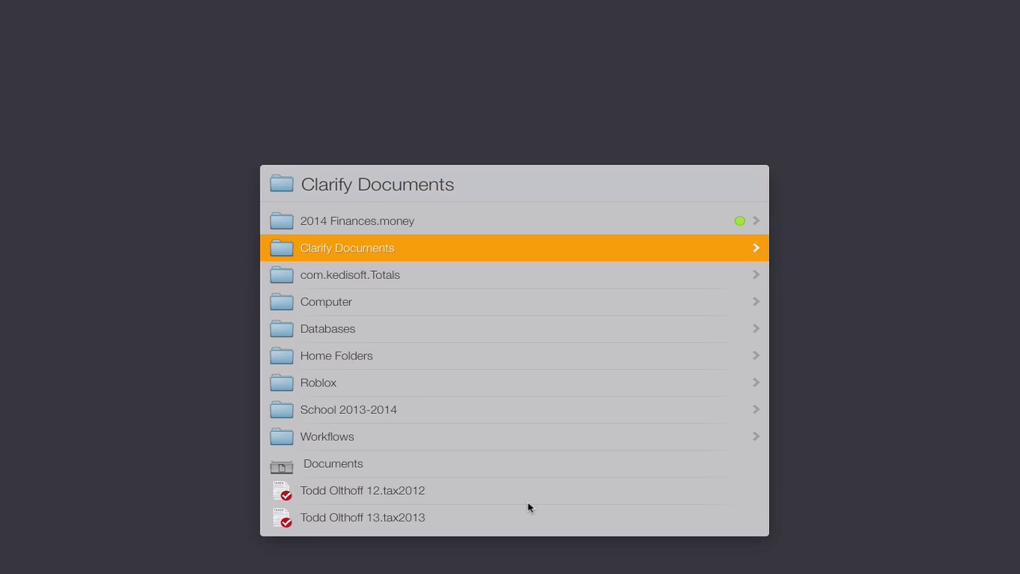
key("Escape")
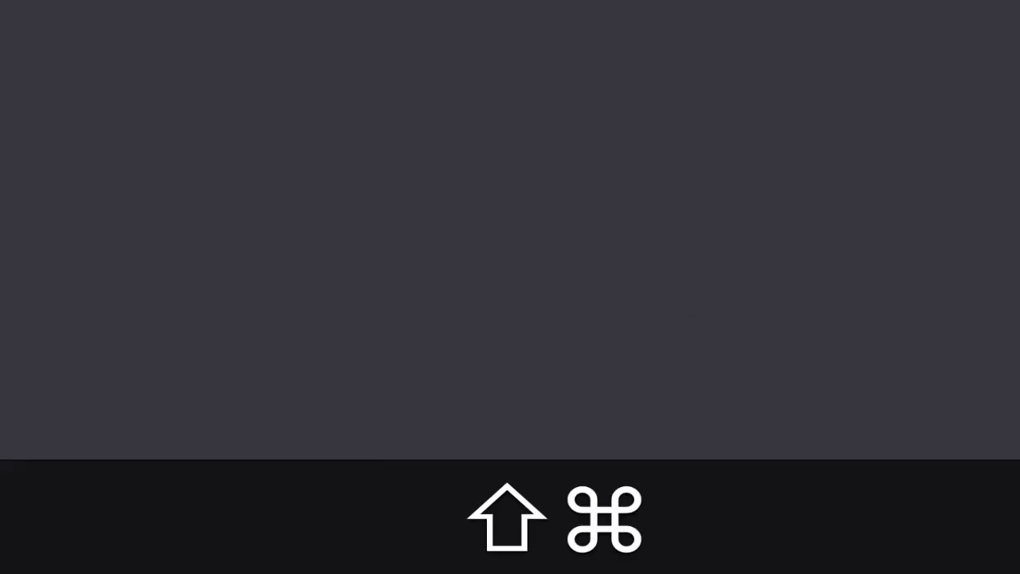
Step: Recall LaunchBar's last item, Clarify Documents, then switch to an empty Alfred search box
key("shift+super+space")
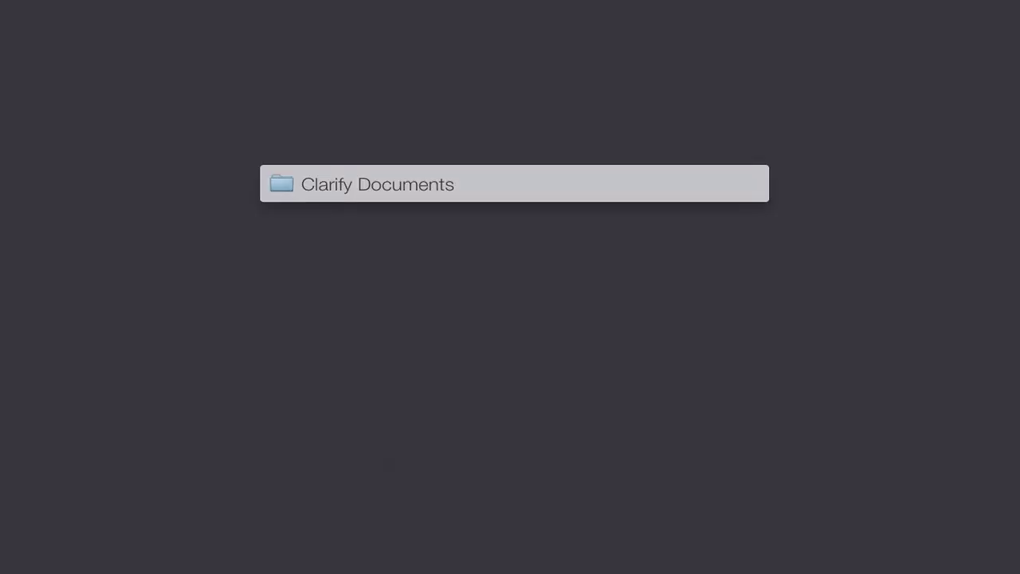
key("shift+super+space")
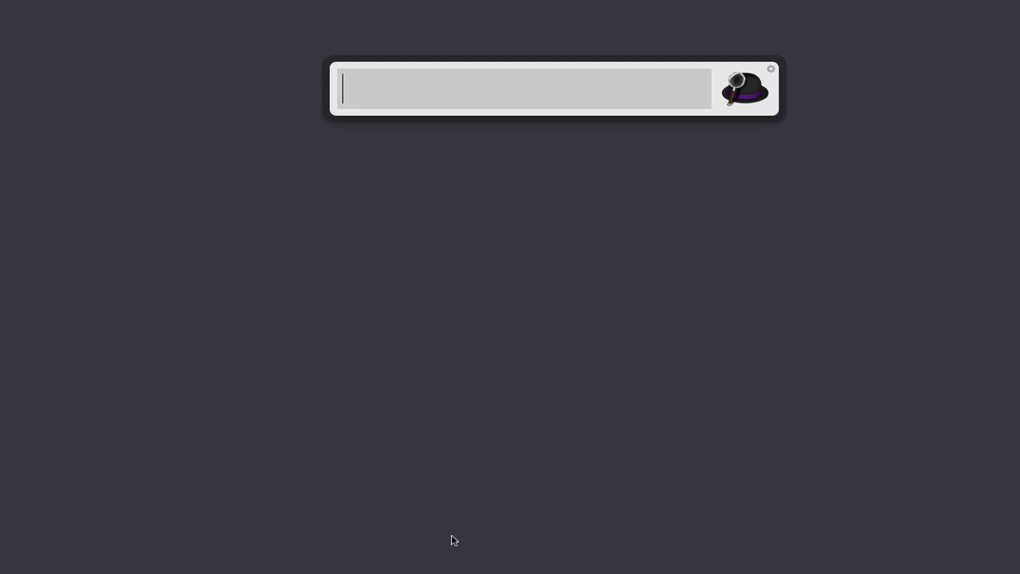
Step: Dismiss the empty Alfred box and open Alfred's file browser at /Applications/ with Opt+Cmd+/
key("Escape")
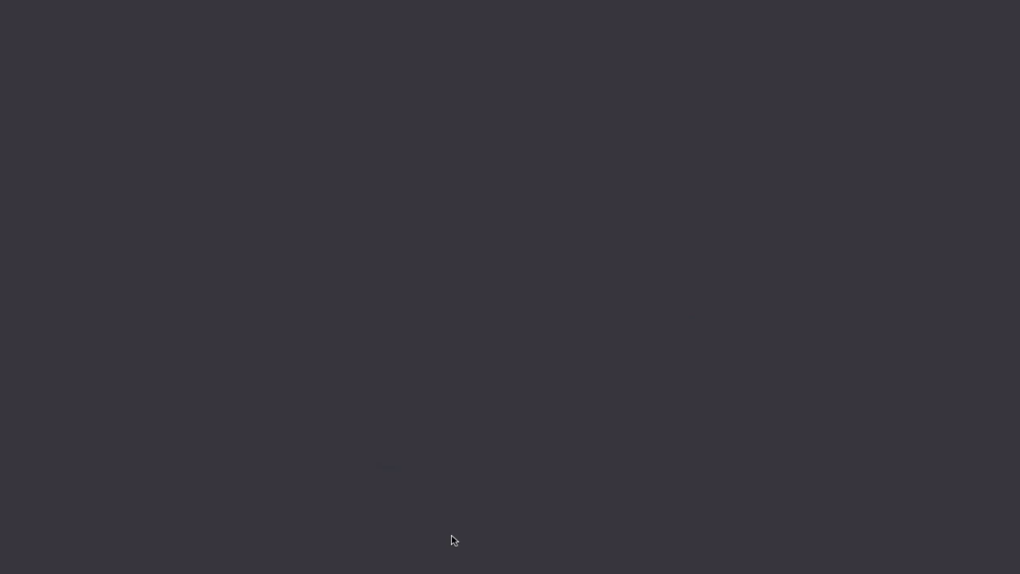
key("alt+super")
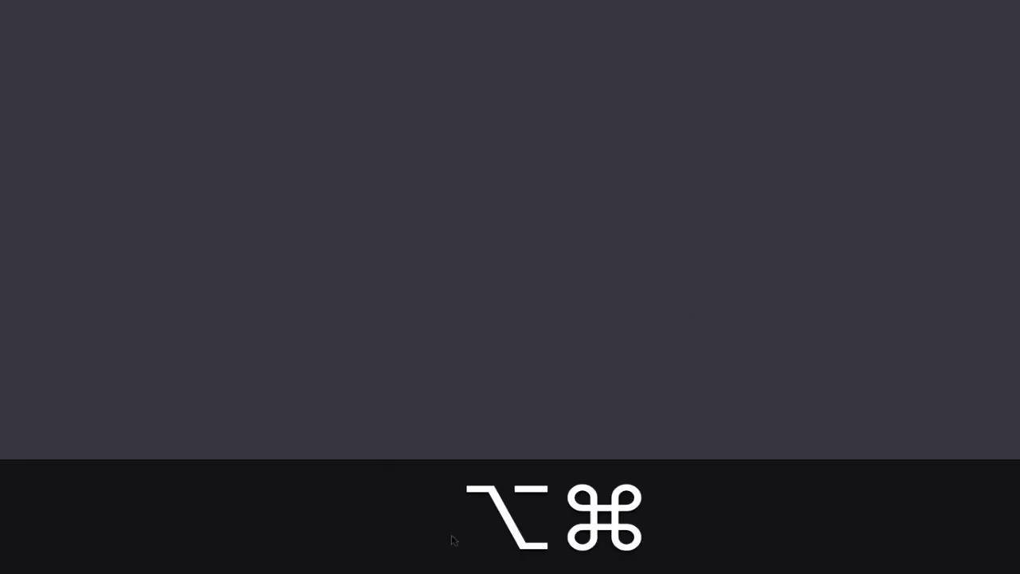
key("alt+super+slash")
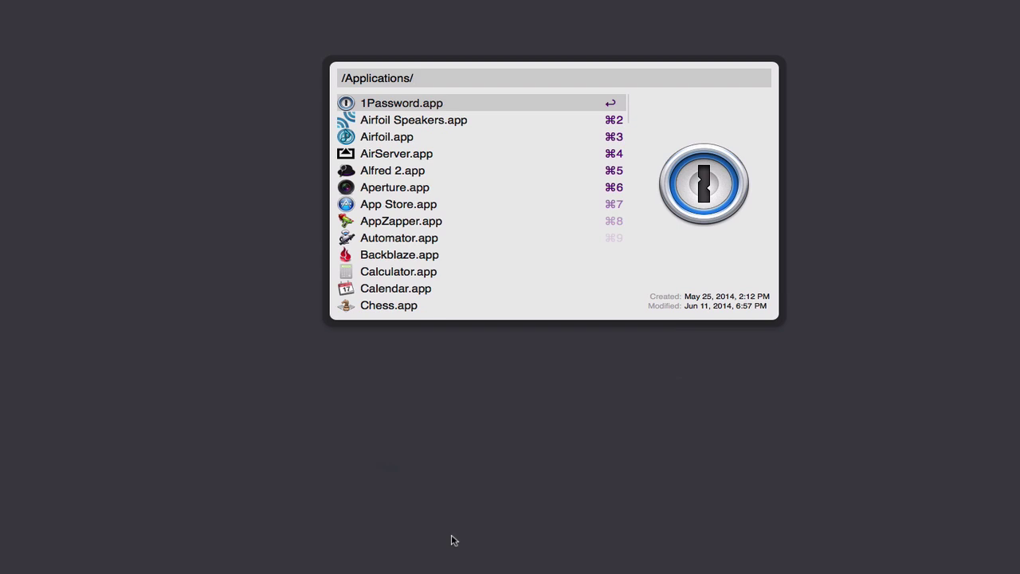
Step: Go up to the root '/' folder listing, step through its folders, then close Alfred and reopen LaunchBar
key("Left")
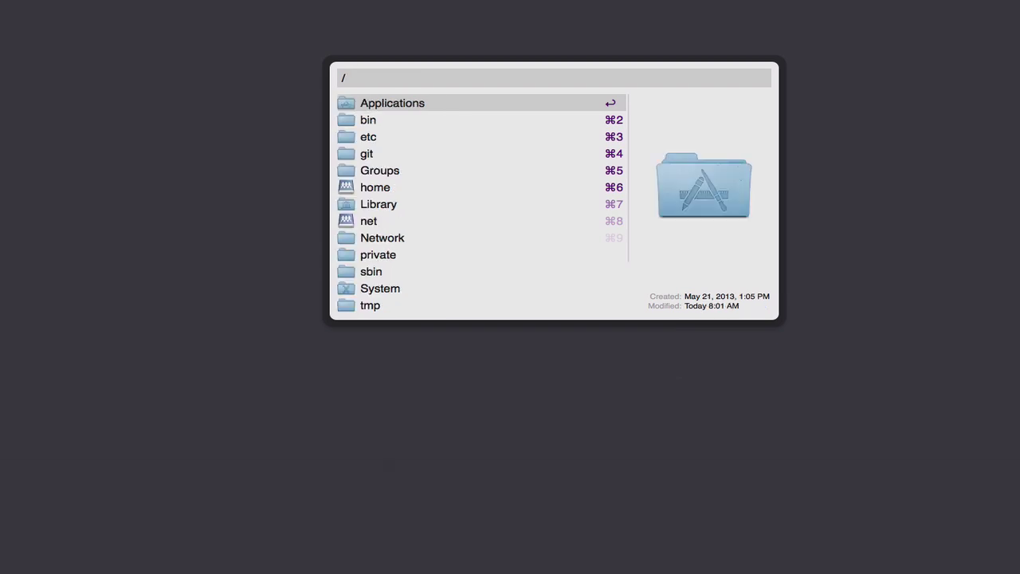
key("Down")
key("Down")
key("Down")
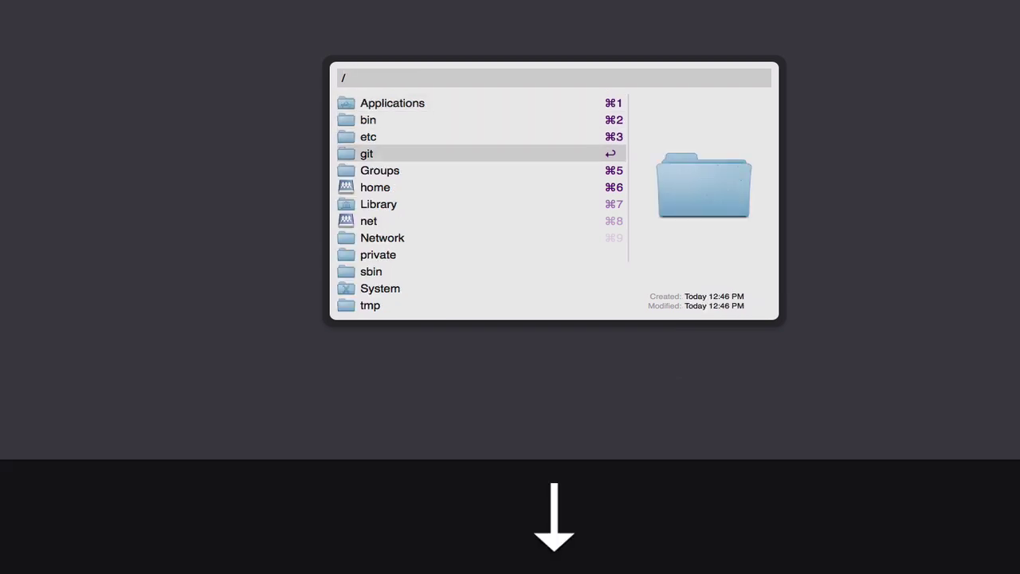
key("Up")
key("Up")
key("Up")
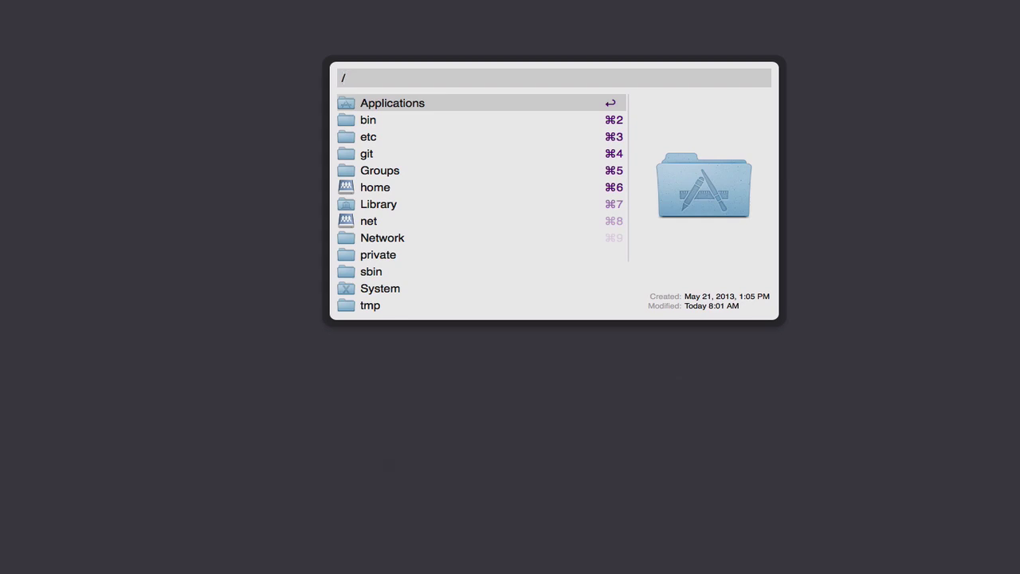
key("Down")
key("Down")
key("Down")
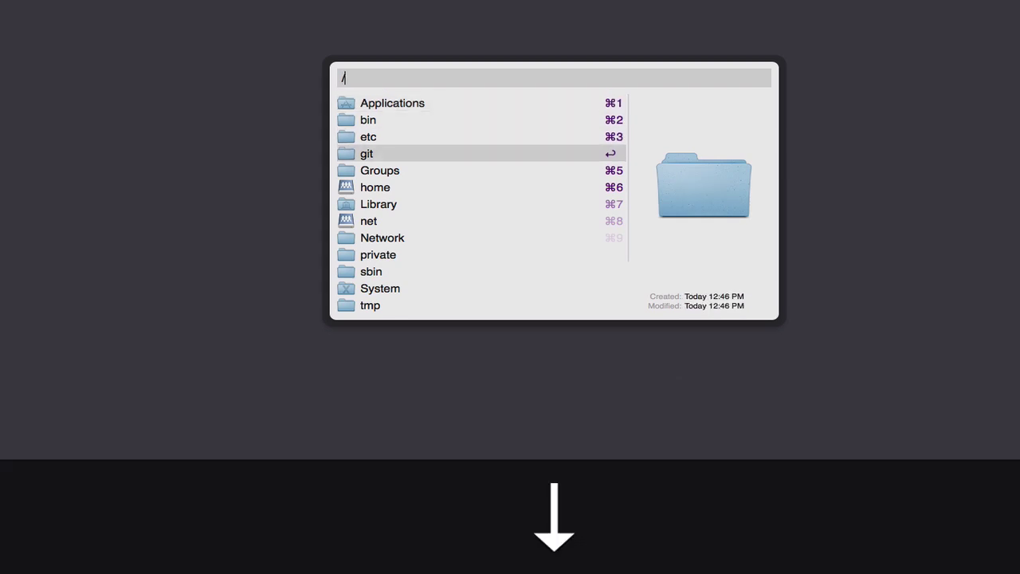
key("Up")
key("Up")
key("Up")
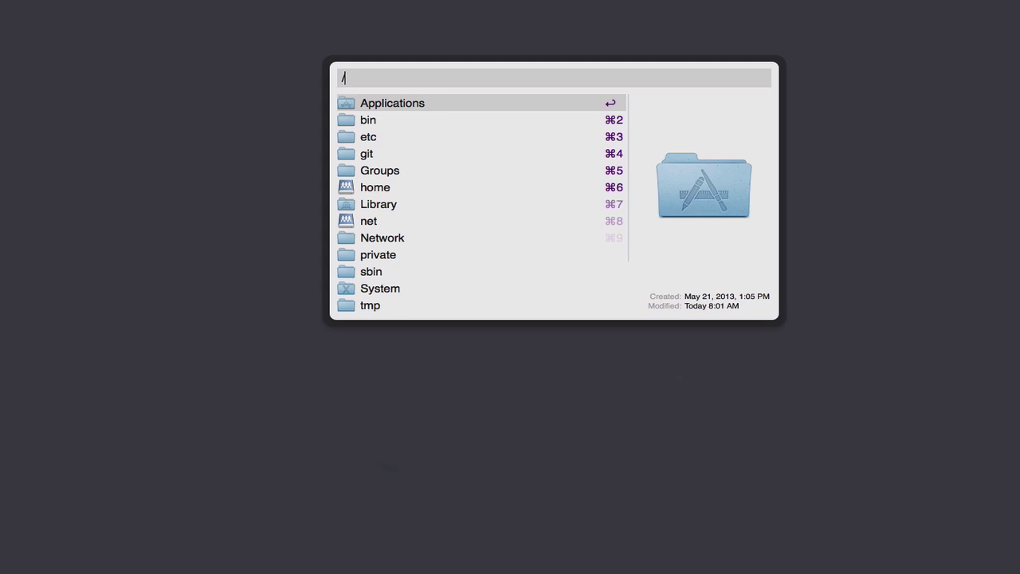
key("Escape")
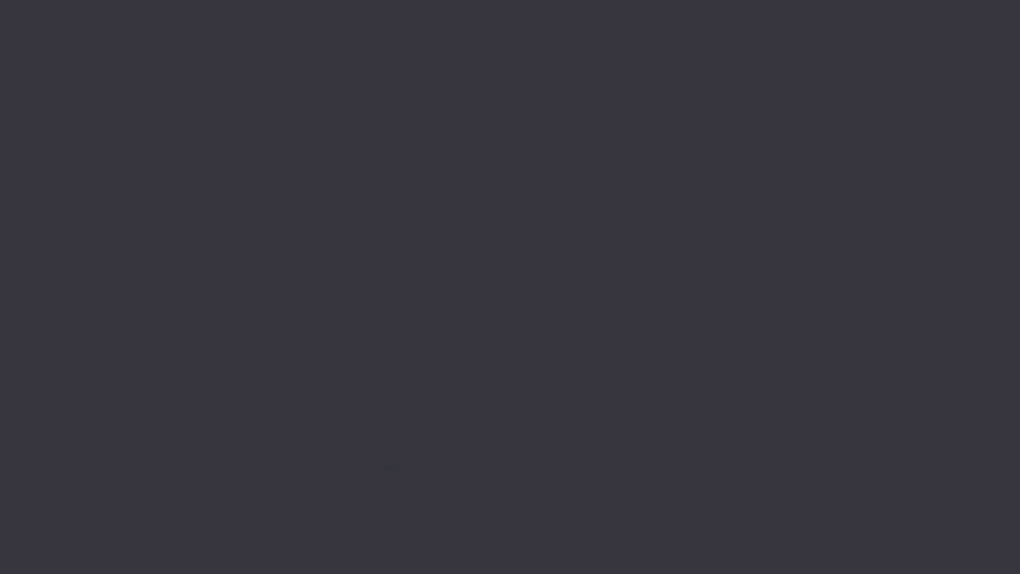
key("super+space")
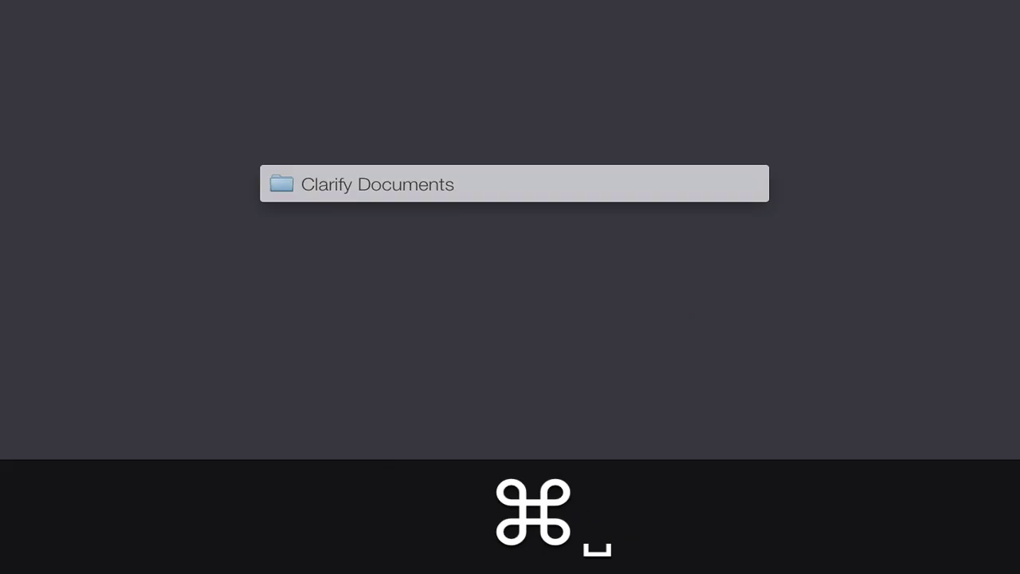
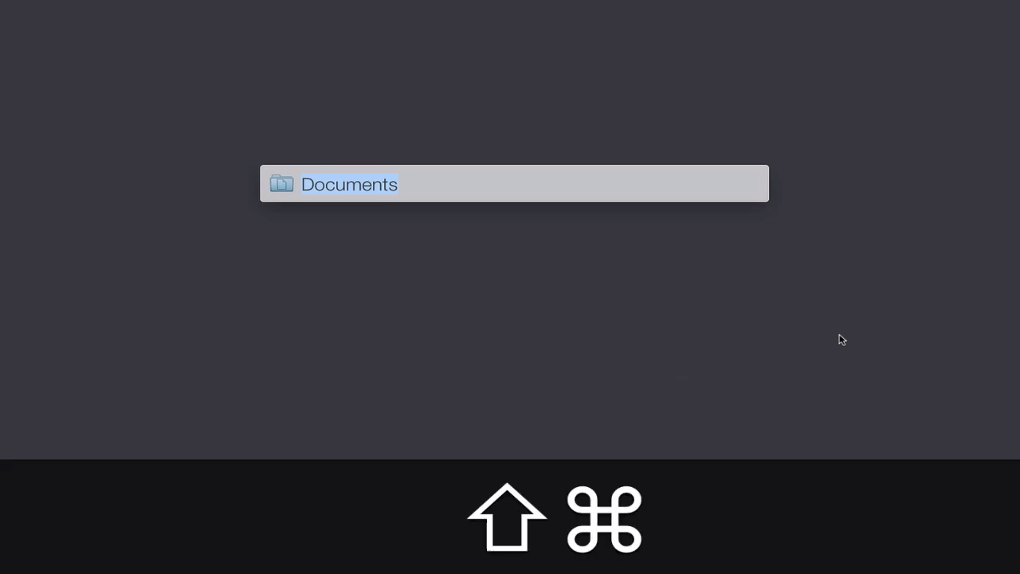
Step: Bring up LaunchBar showing the Documents folder as the result
key("shift+super+n")
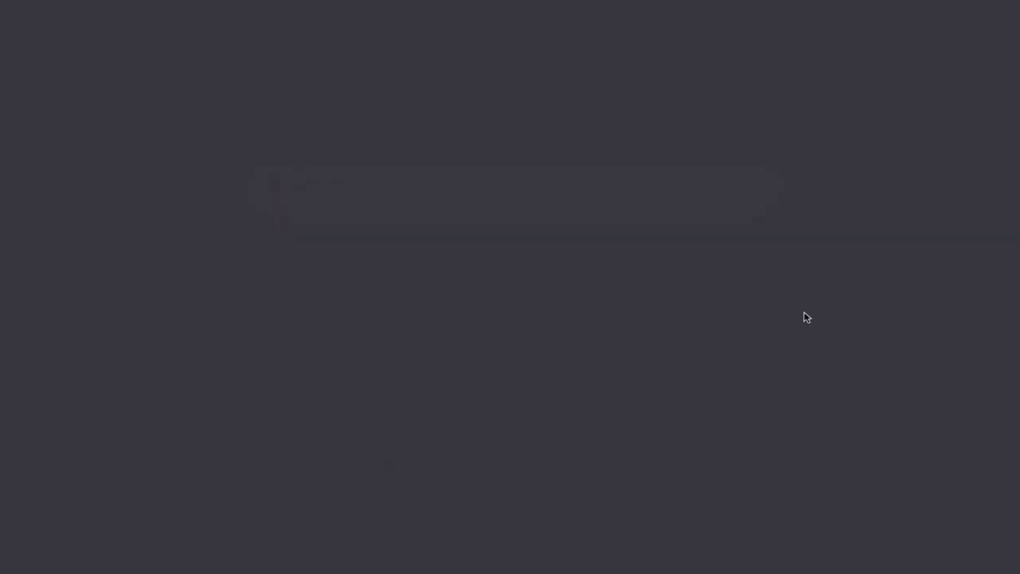
key("super+space")
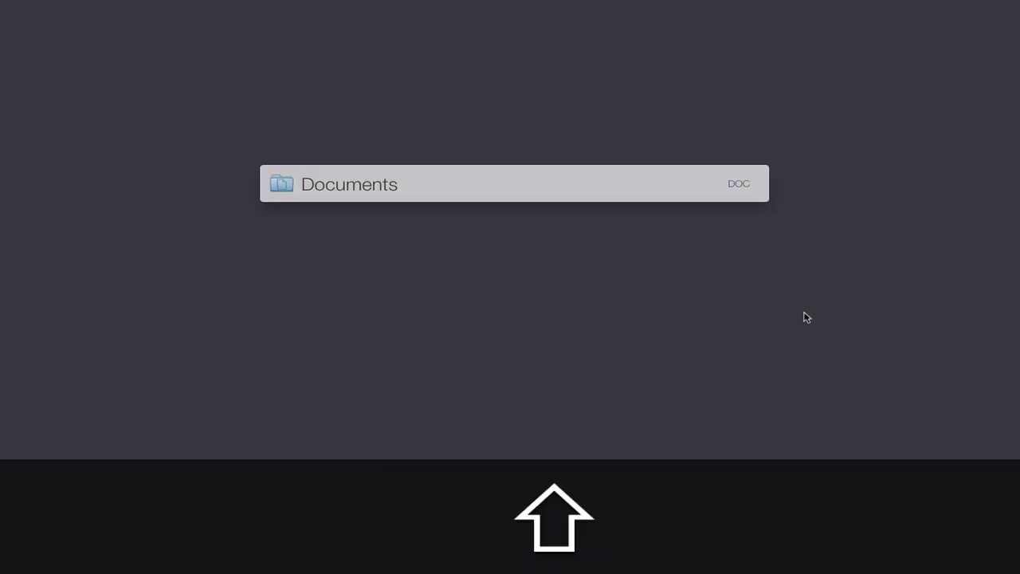
key("shift+super+n")
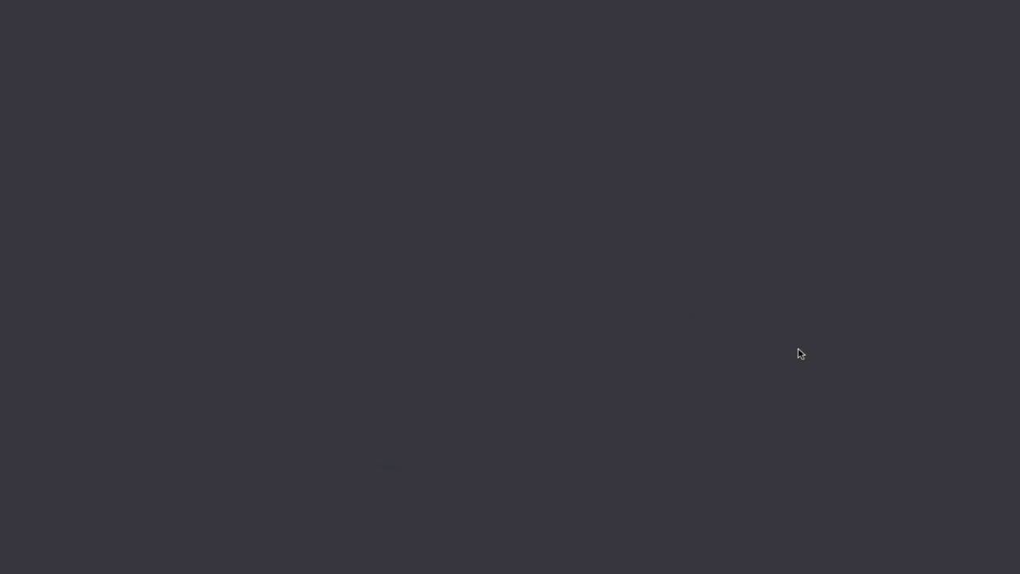
key("super+space")
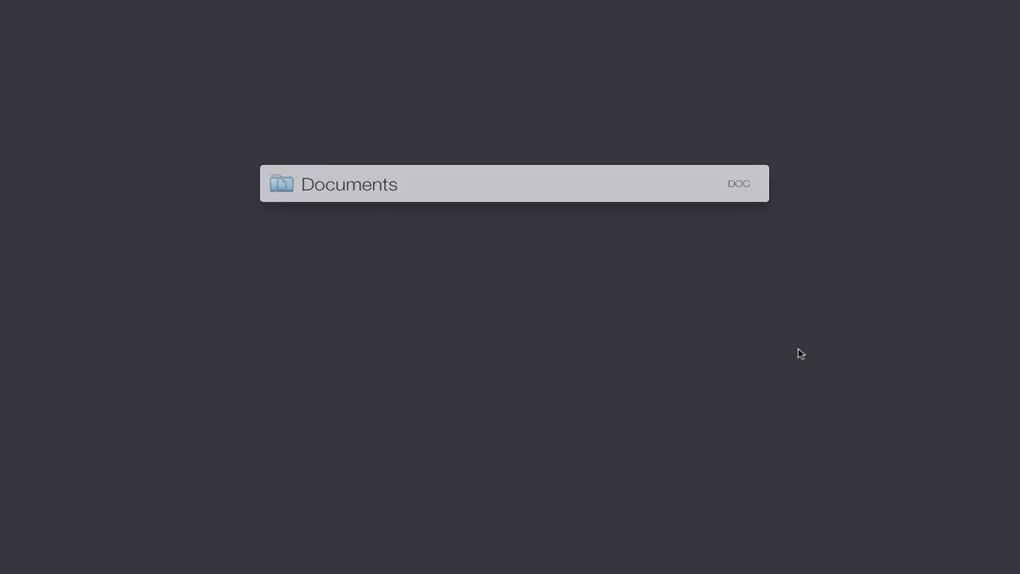
Step: List the Documents folder's actions, filter to Send iMessage with 'sed', then dismiss LaunchBar
key("Tab")
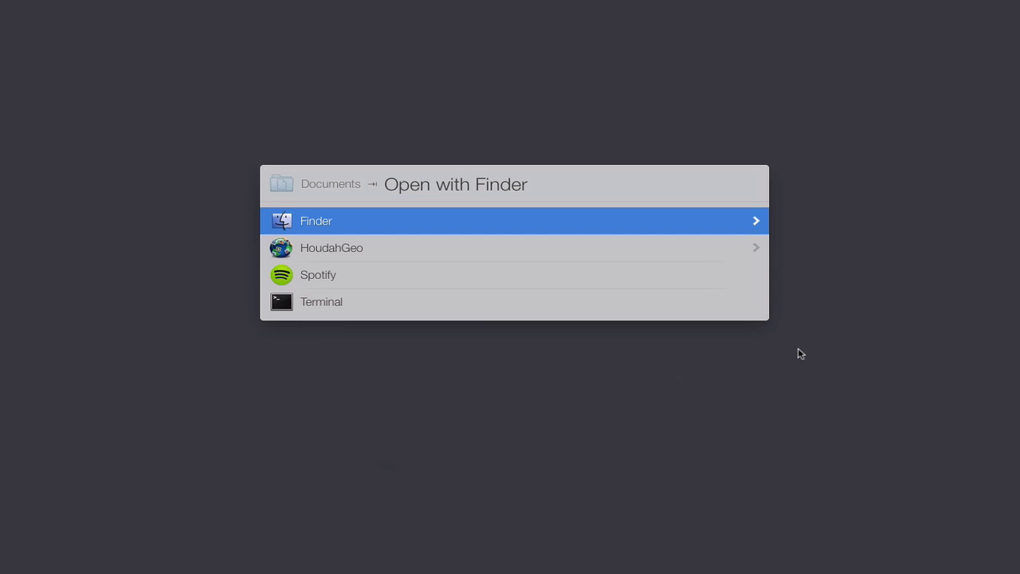
type("sed")
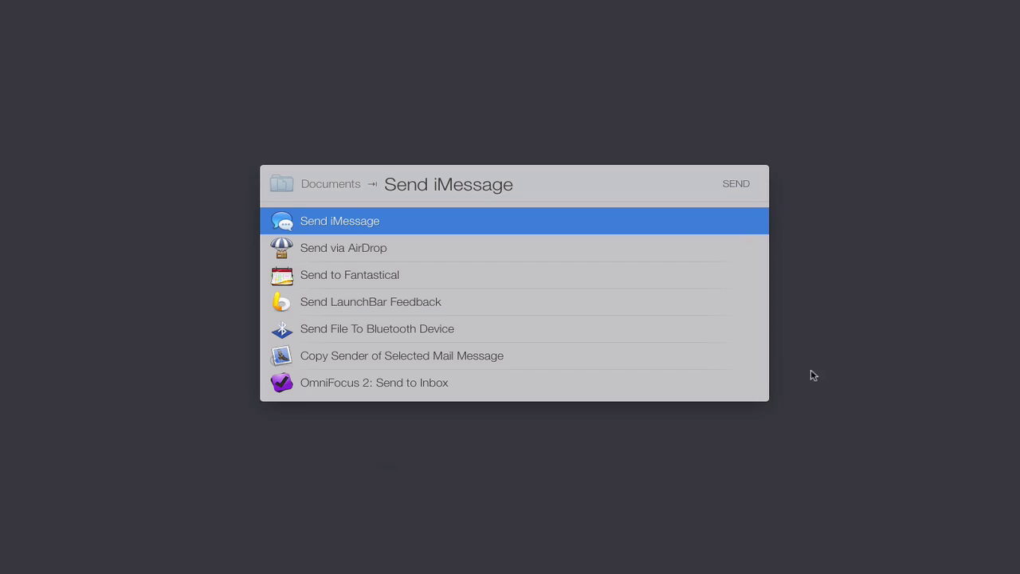
left_click(810, 386)
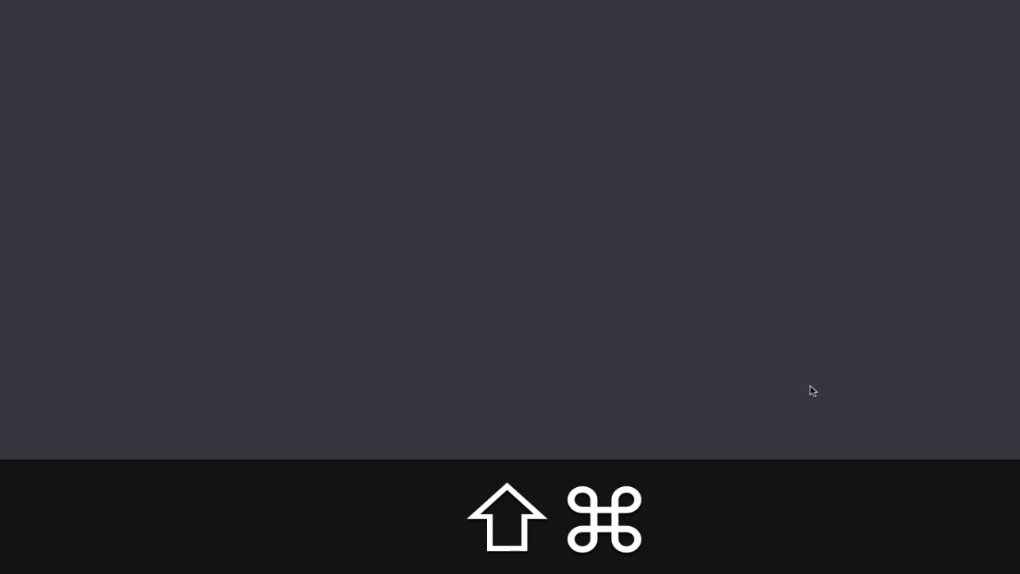
Step: Search Alfred for 'find docume', browse Documents actions like Reveal in Finder and Copy Path, then close
key("shift+super+space")
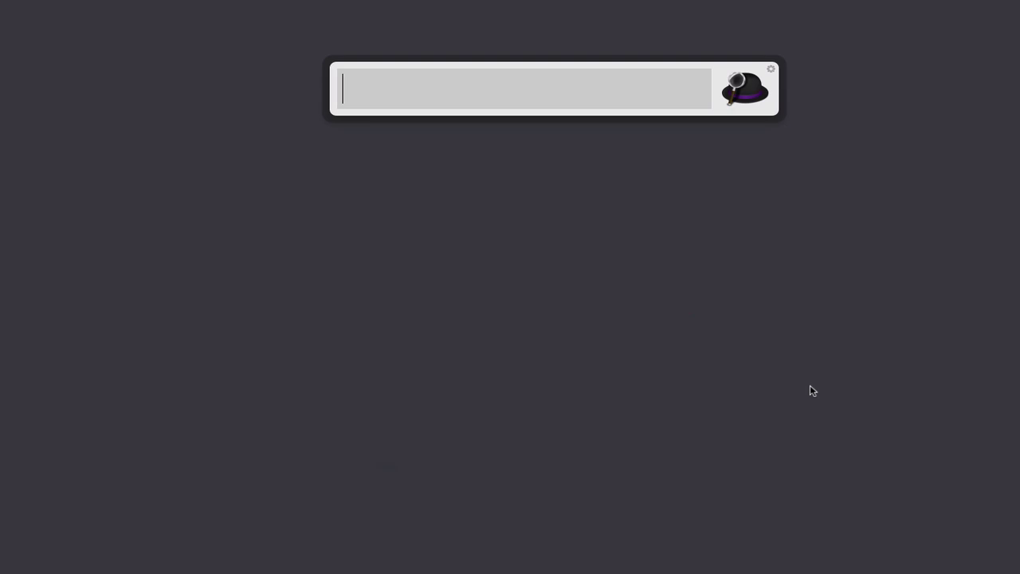
type("fin")
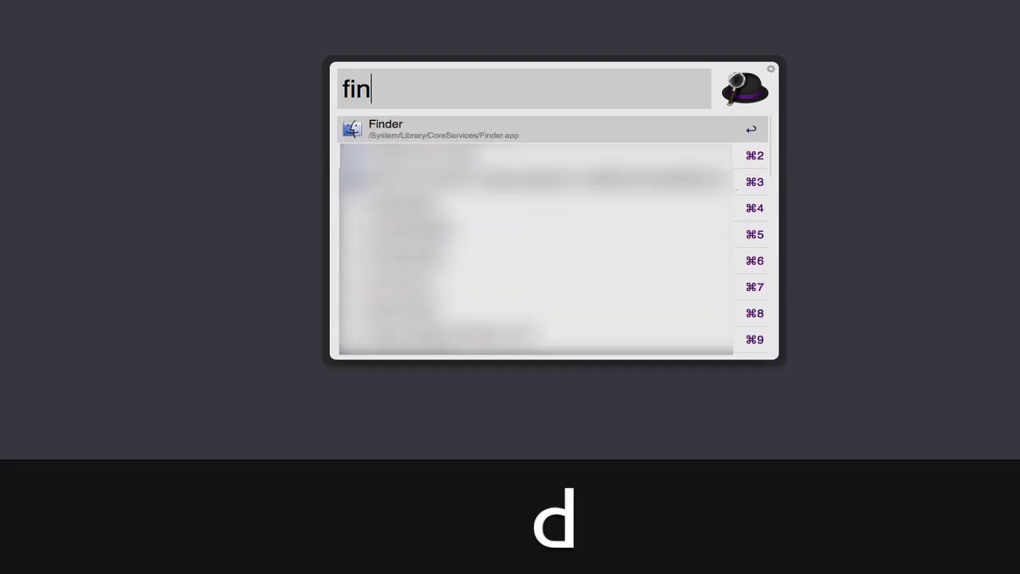
type("d docum")
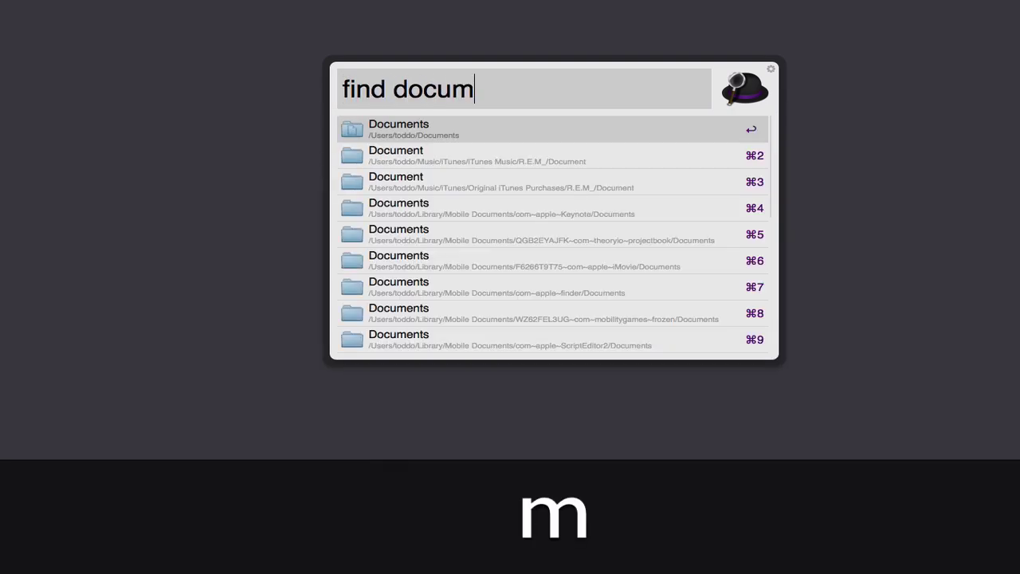
type("e")
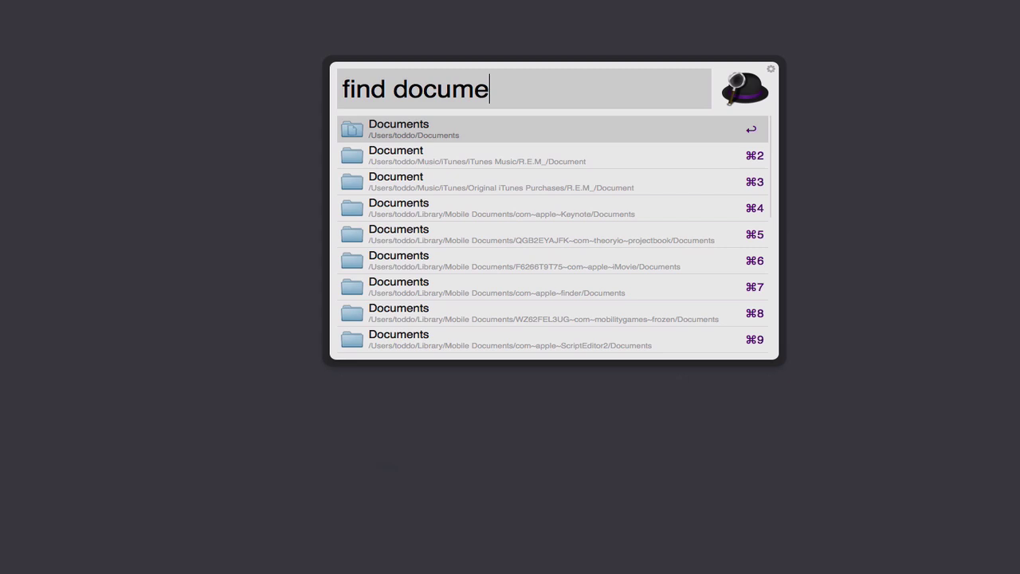
key("Tab")
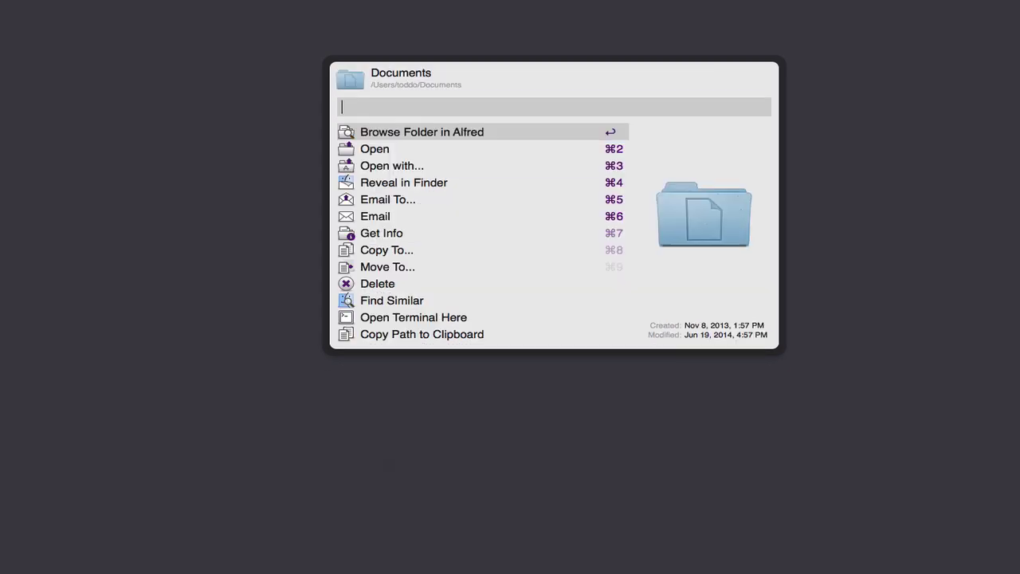
key("Down")
key("Down")
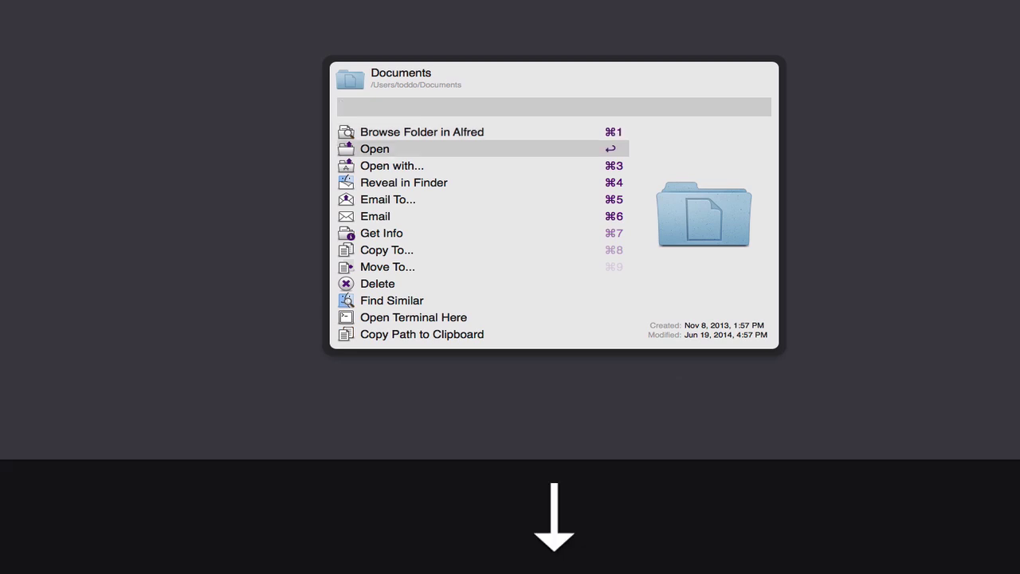
key("Down")
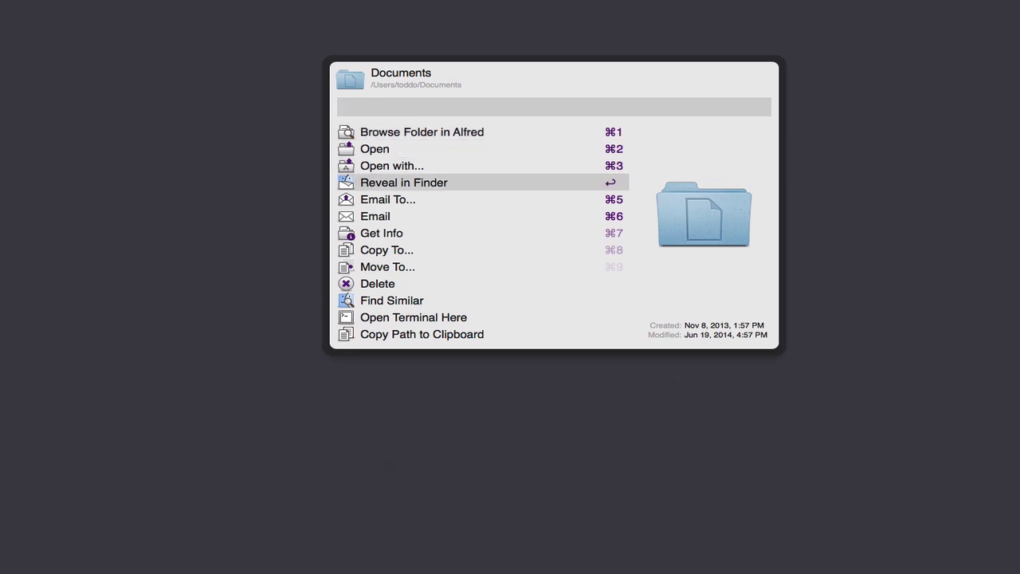
key("Down")
key("Down")
key("Down")
key("Down")
key("Down")
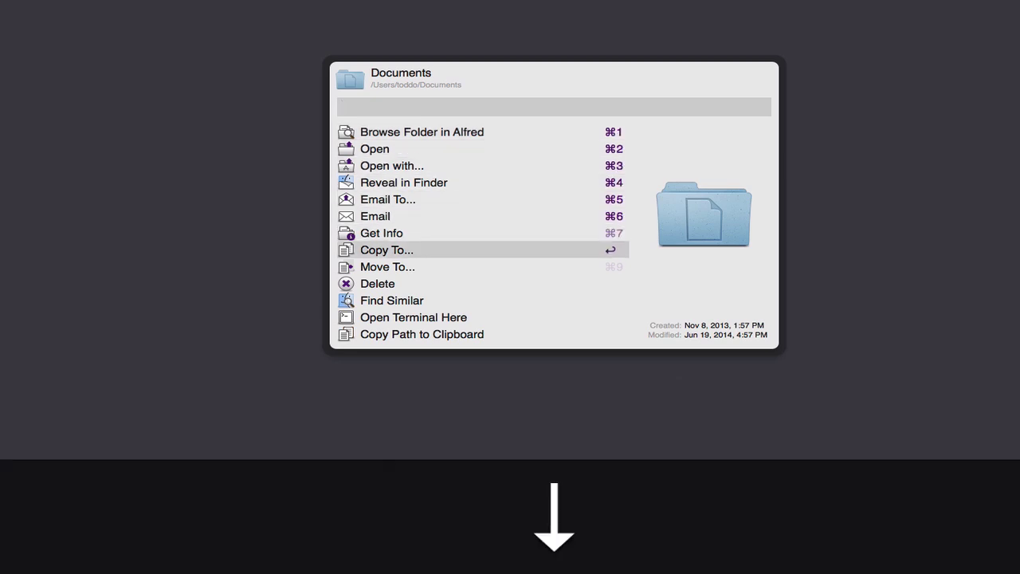
key("Down")
key("Down")
key("Down")
key("Down")
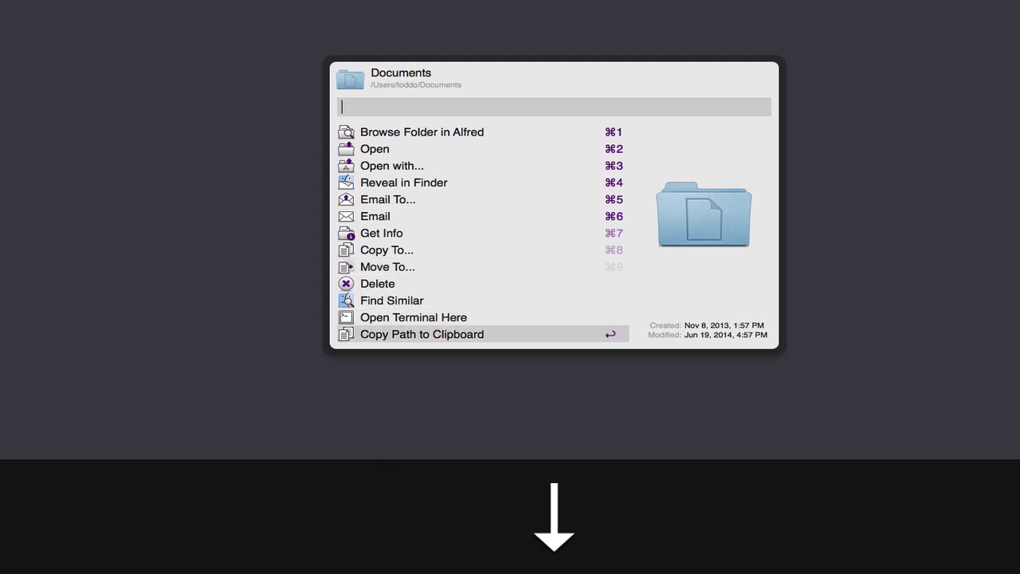
key("Down")
key("Down")
key("Down")
key("Down")
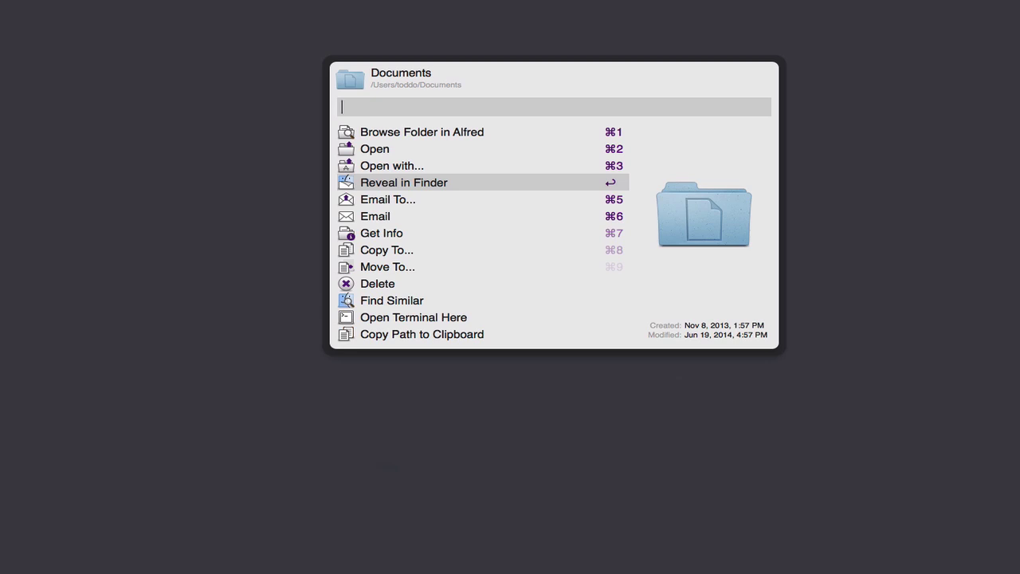
left_click(770, 507)
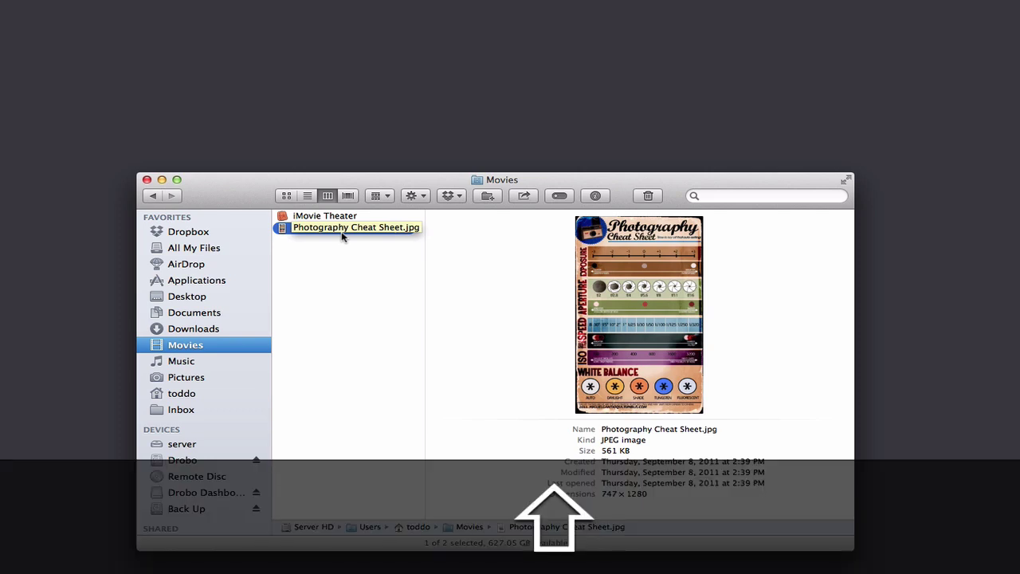
Step: Reselect Photography Cheat Sheet.jpg in Finder and send it to LaunchBar
left_click(314, 289)
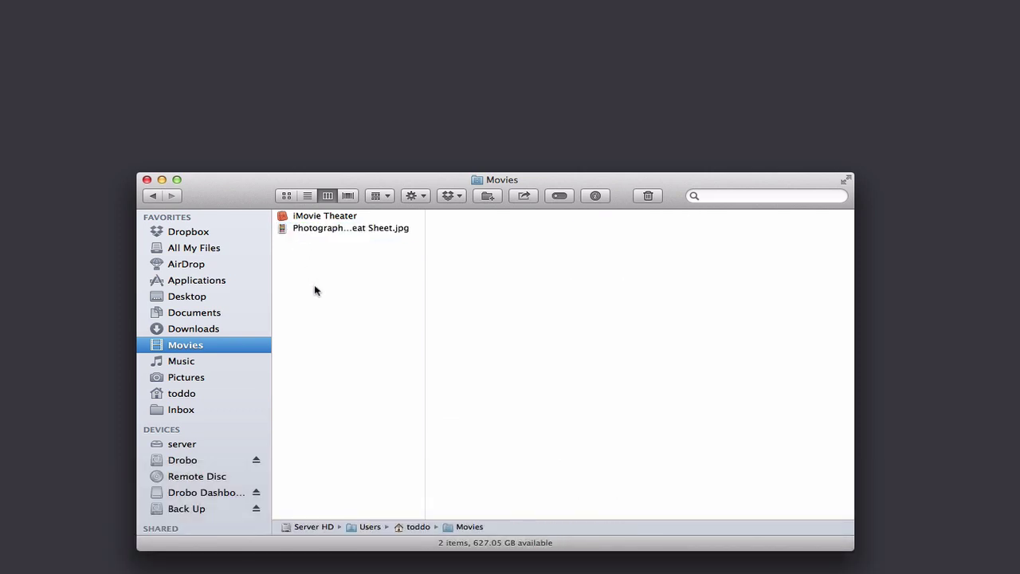
left_click(301, 228)
key("shift")
key("shift")
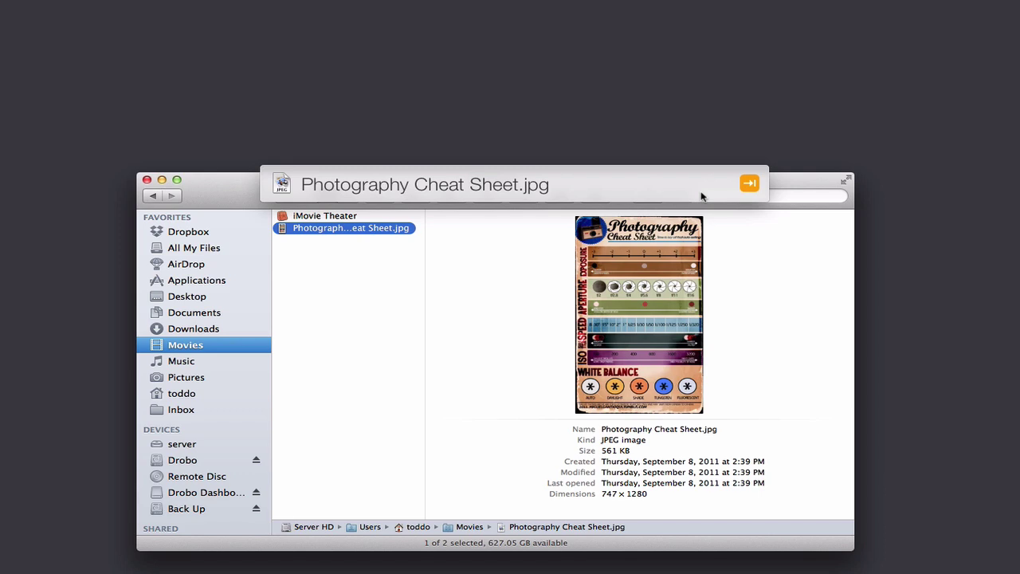
Step: Filter the image actions to 'res' and apply Resize Image to 50%
type("risiz")
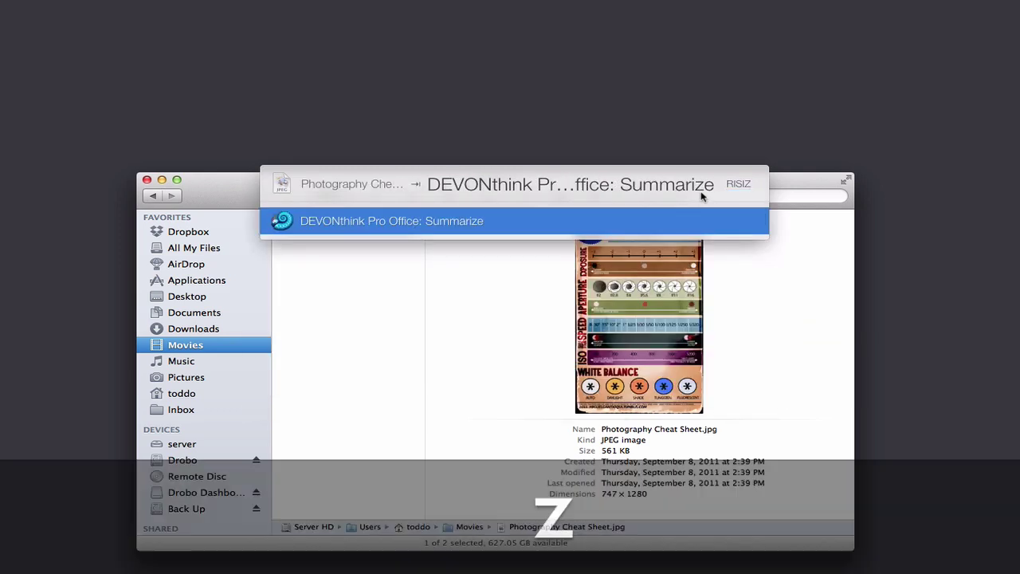
key("BackSpace")
key("BackSpace")
key("BackSpace")
key("BackSpace")
type("es")
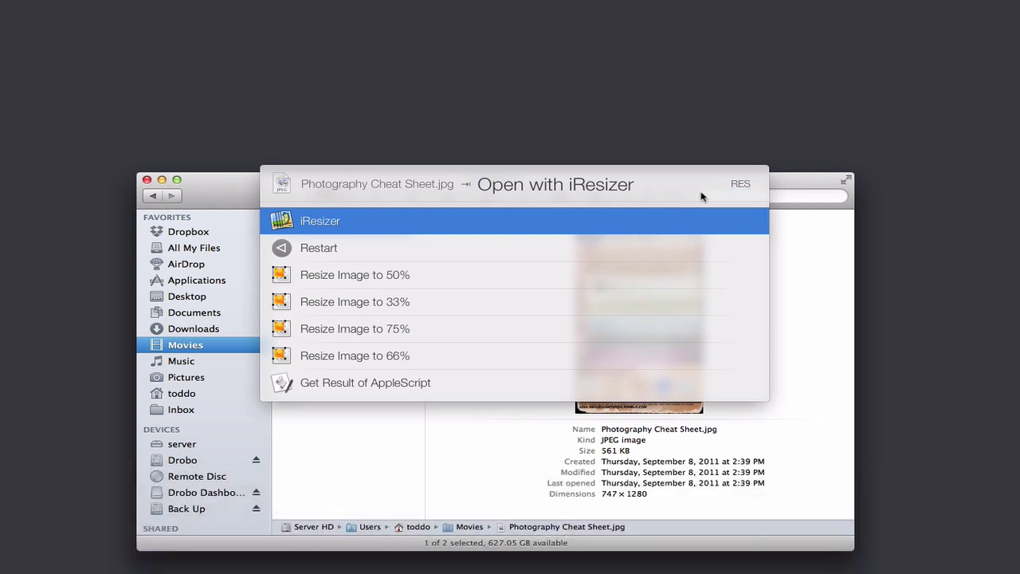
key("Down")
key("Down")
key("Down")
key("Down")
key("Down")
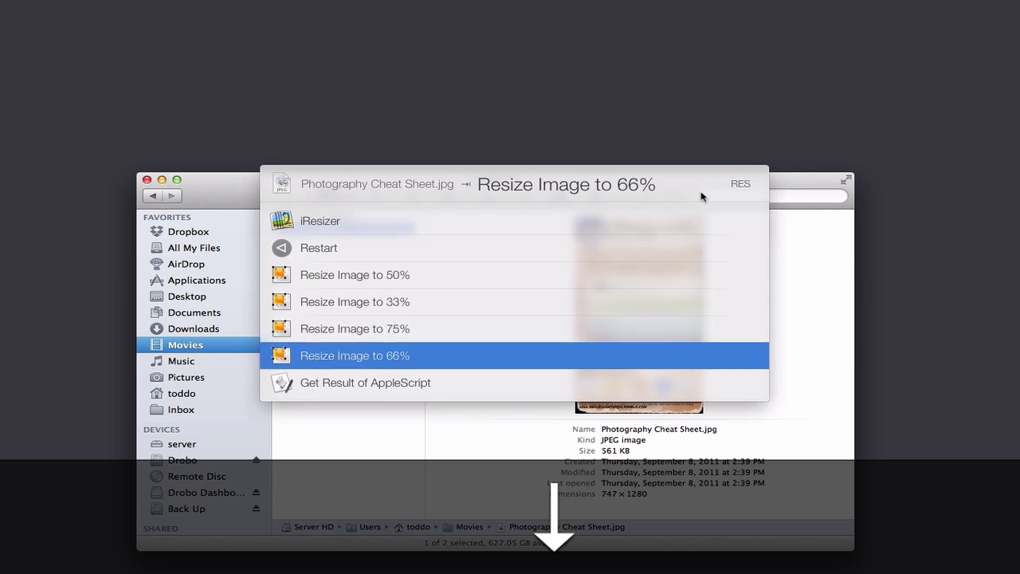
key("Up")
key("Up")
key("Up")
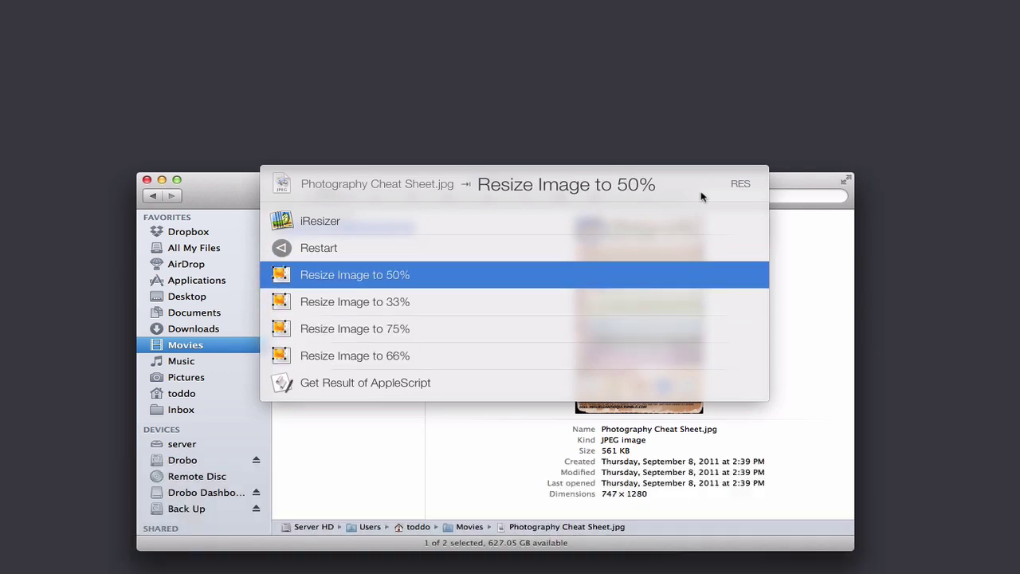
key("Down")
key("Down")
key("Down")
key("Up")
key("Up")
key("Up")
key("Return")
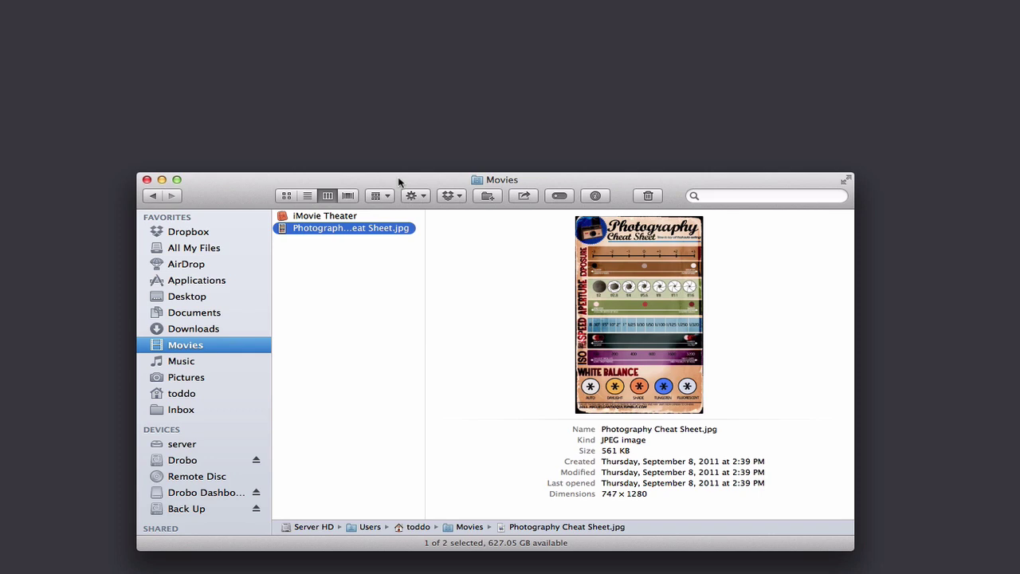
Step: Reselect the photo and browse Alfred's home-folder listing down to Pictures, then close it
left_click(288, 255)
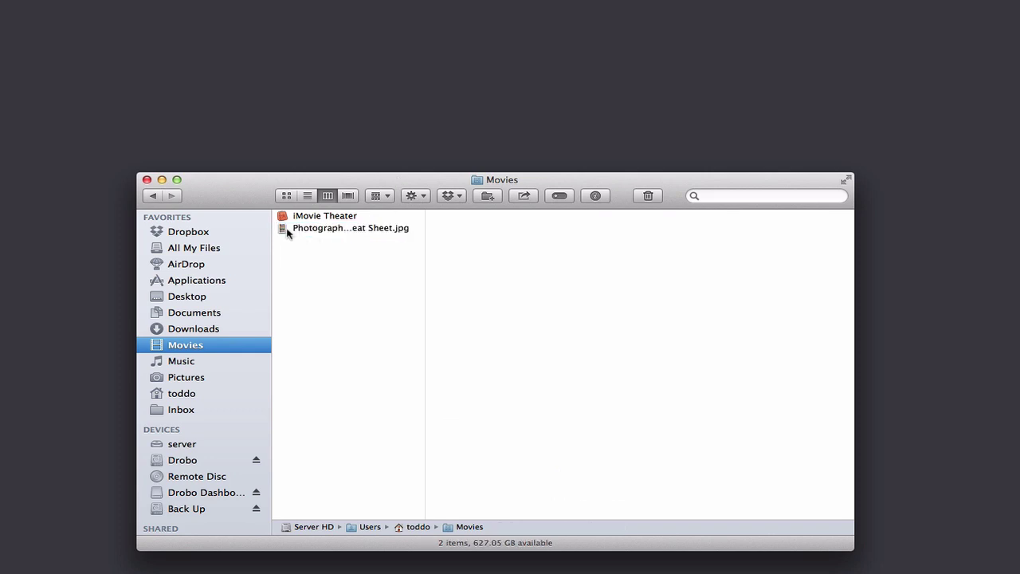
left_click(287, 231)
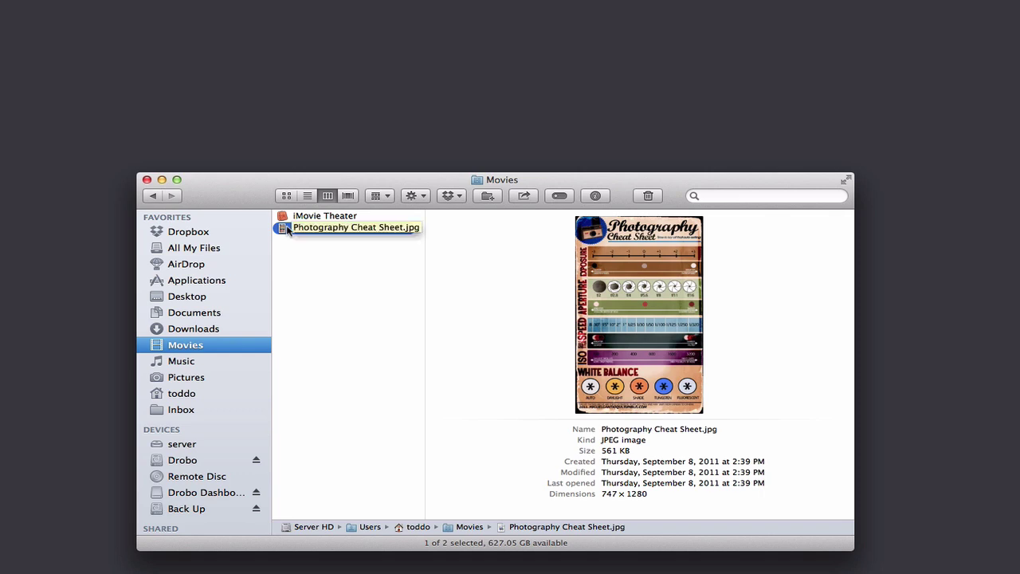
key("alt+super+slash")
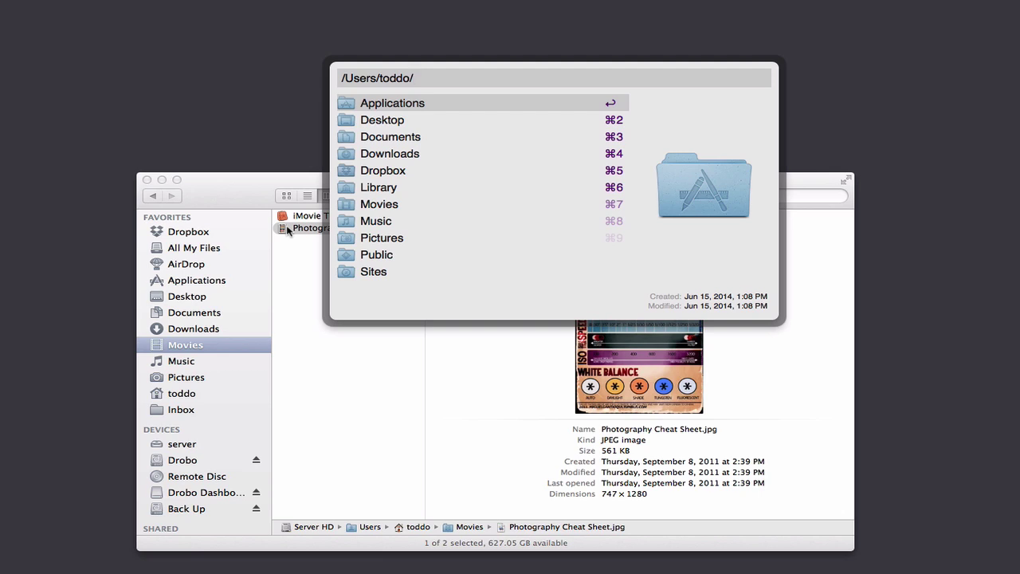
key("Down")
key("Down")
key("Down")
key("Down")
key("Down")
key("Down")
key("Down")
key("Down")
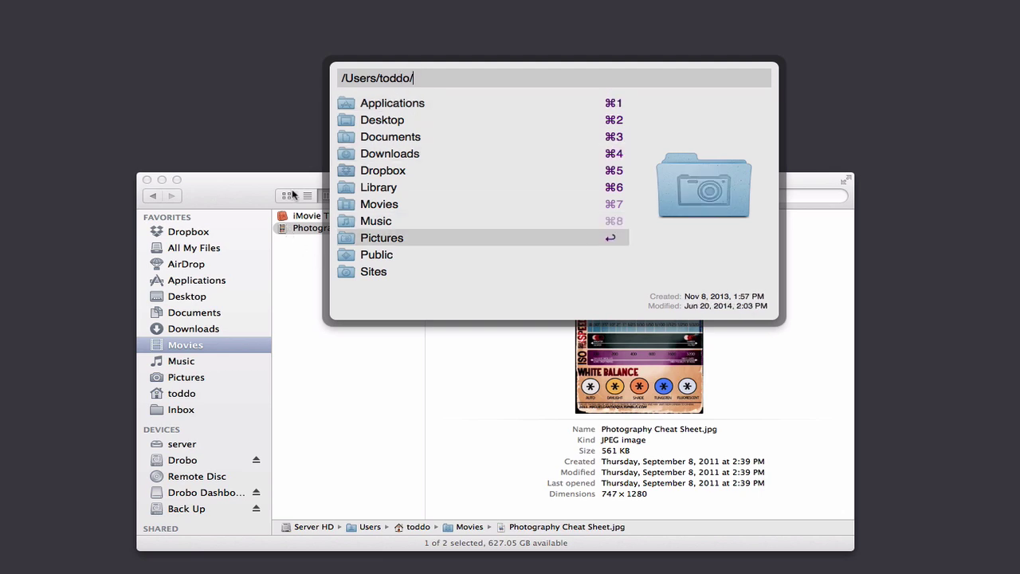
key("Escape")
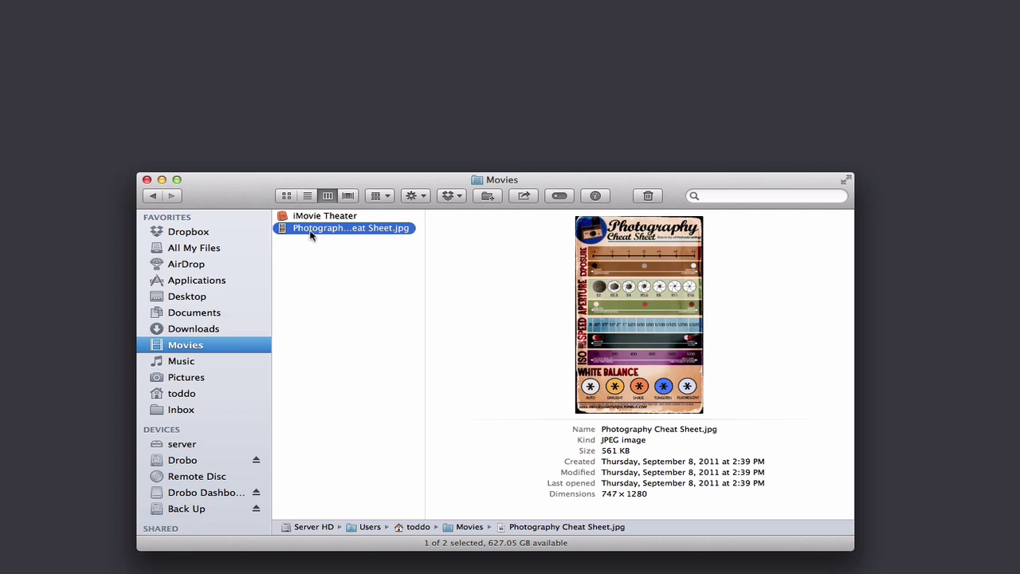
Step: Show Alfred's file actions for the photo, reach Open Terminal Here, dismiss, and minimize the Movies window
key("alt+super+backslash")
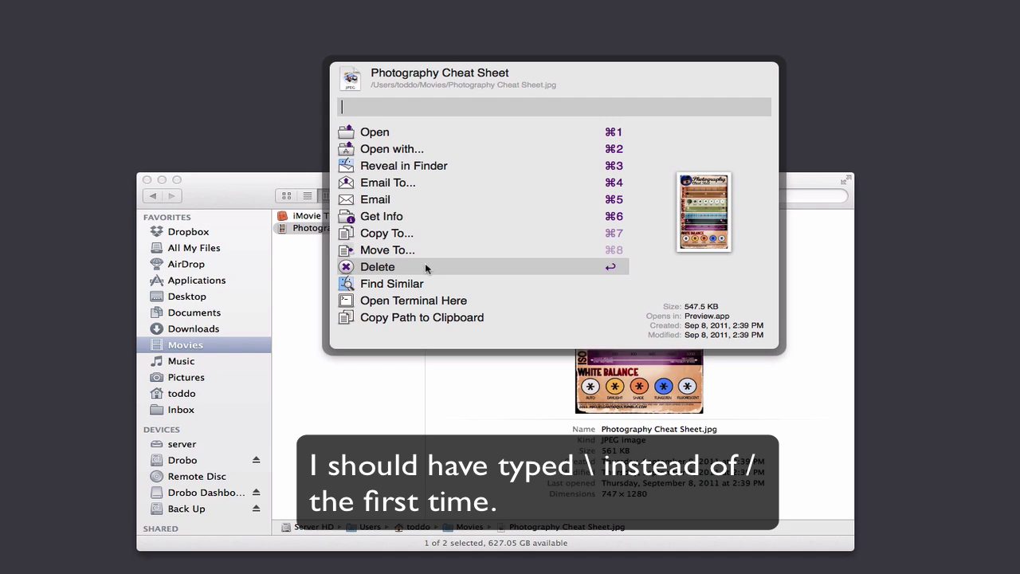
key("Down")
key("Down")
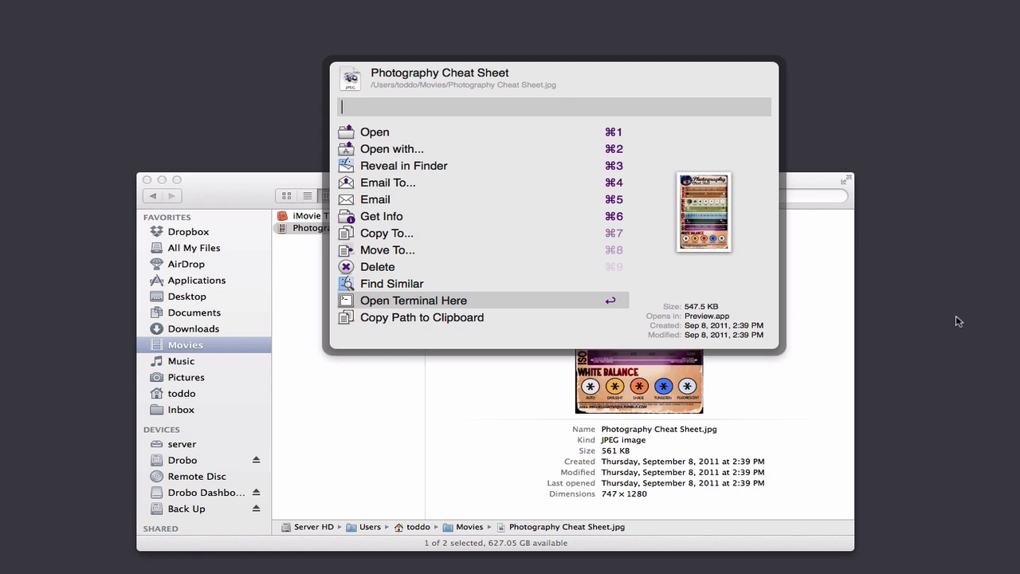
key("Escape")
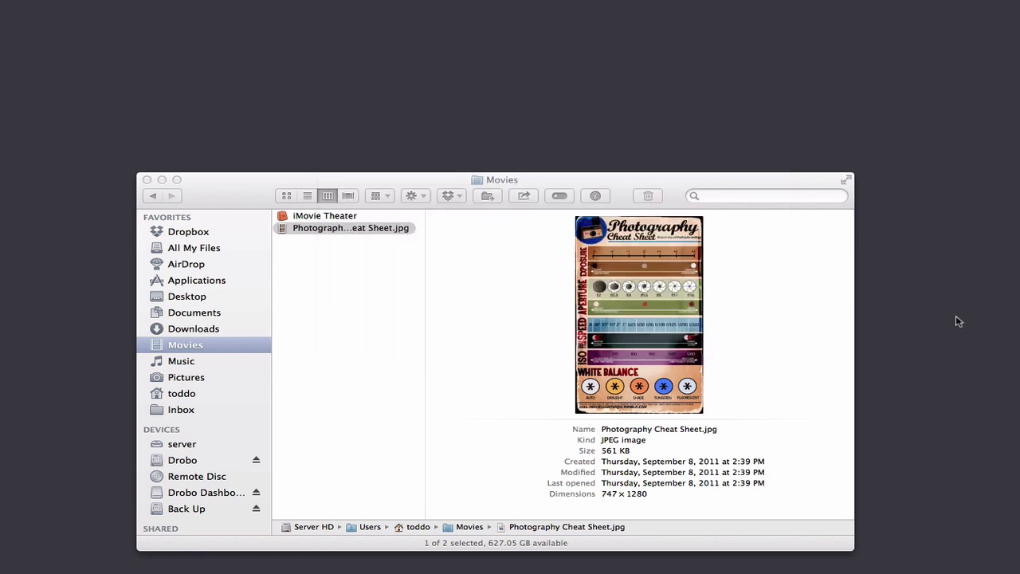
left_click(162, 182)
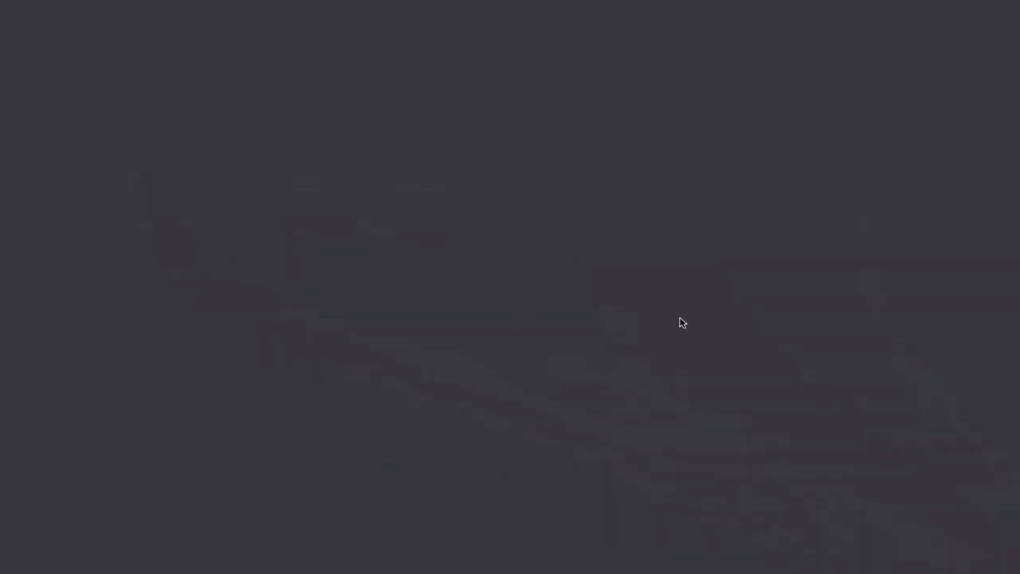
Step: In LaunchBar, pick the Google web search entry via 'goog' to start a query
key("super+space")
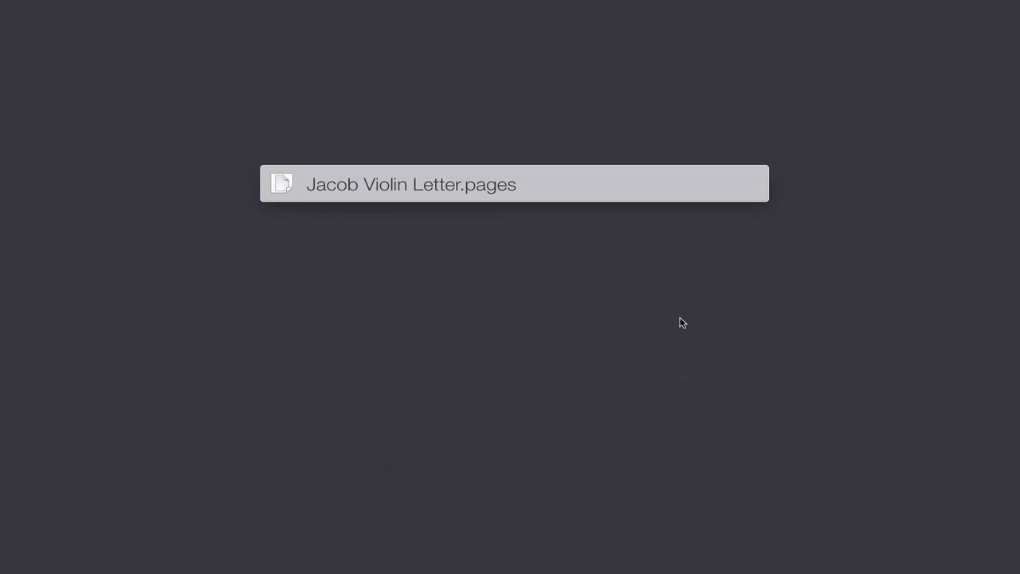
type("goog")
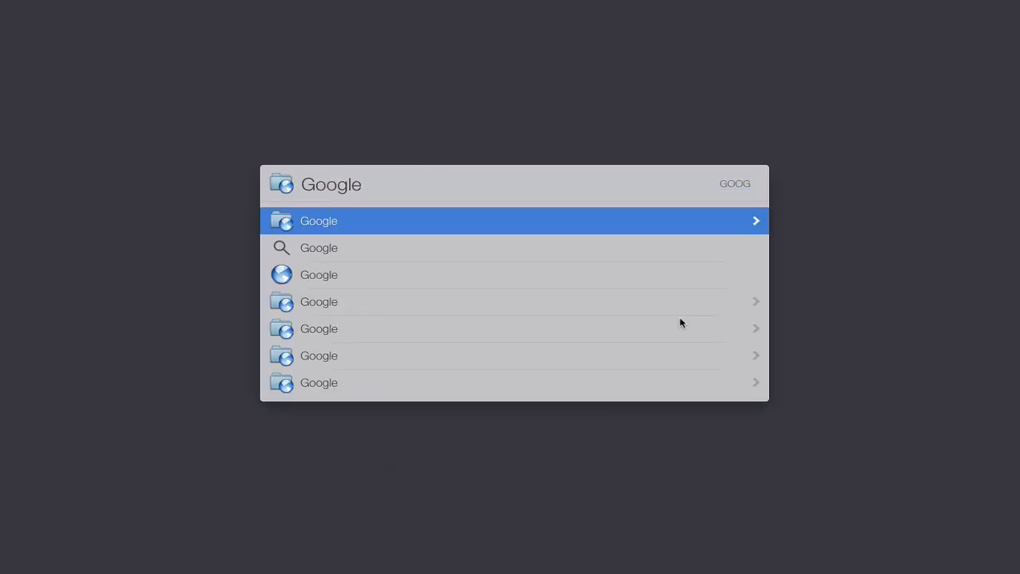
key("Down")
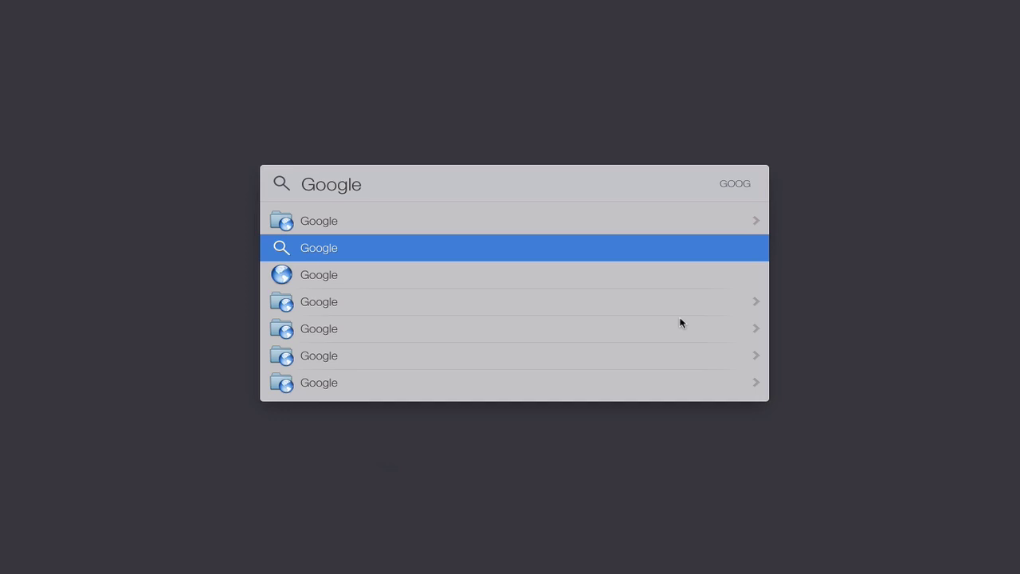
key("space")
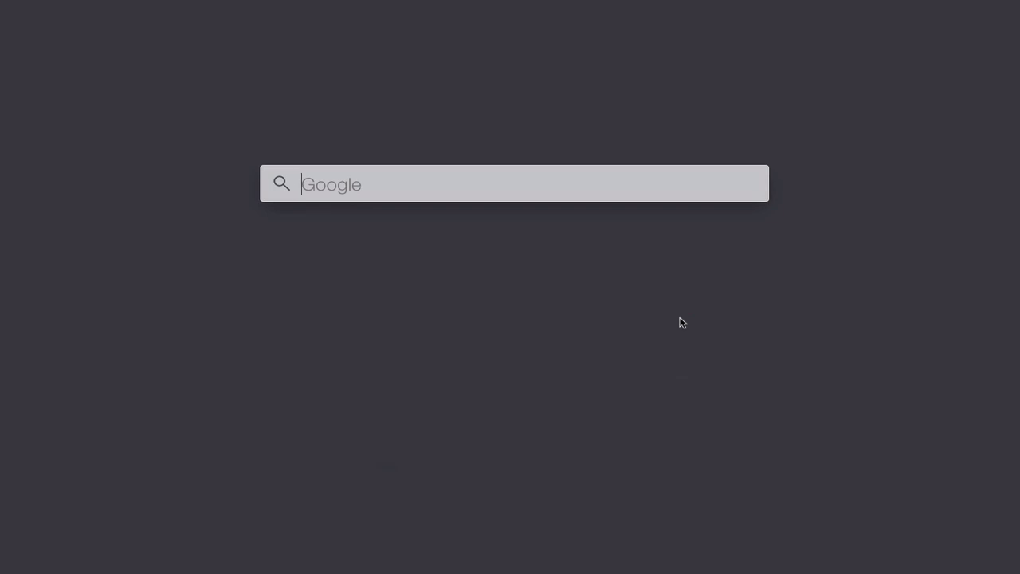
Step: Enter 'airplane' and select the 'airplane missing' suggestion as the query
type("airpl")
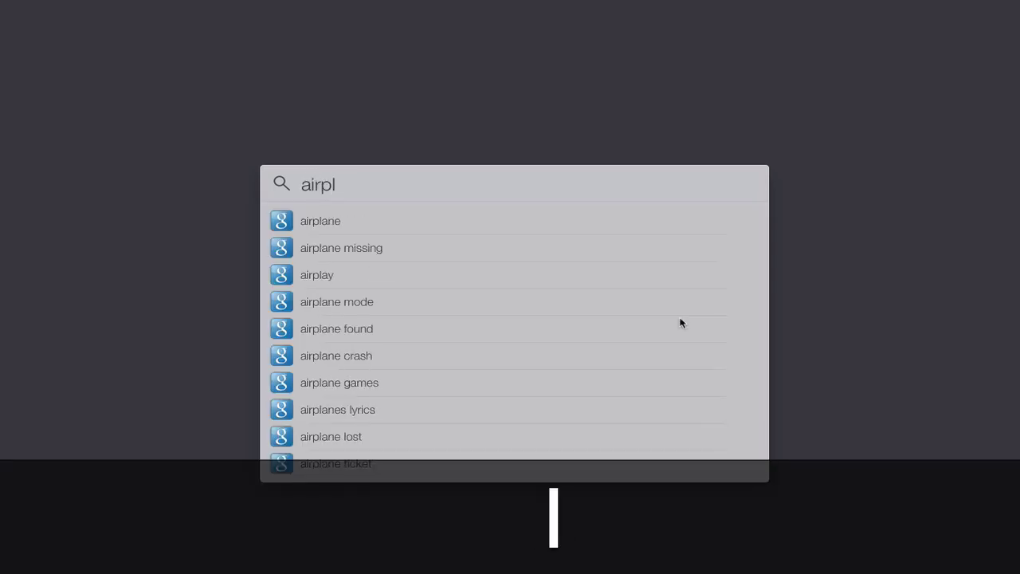
type("ane")
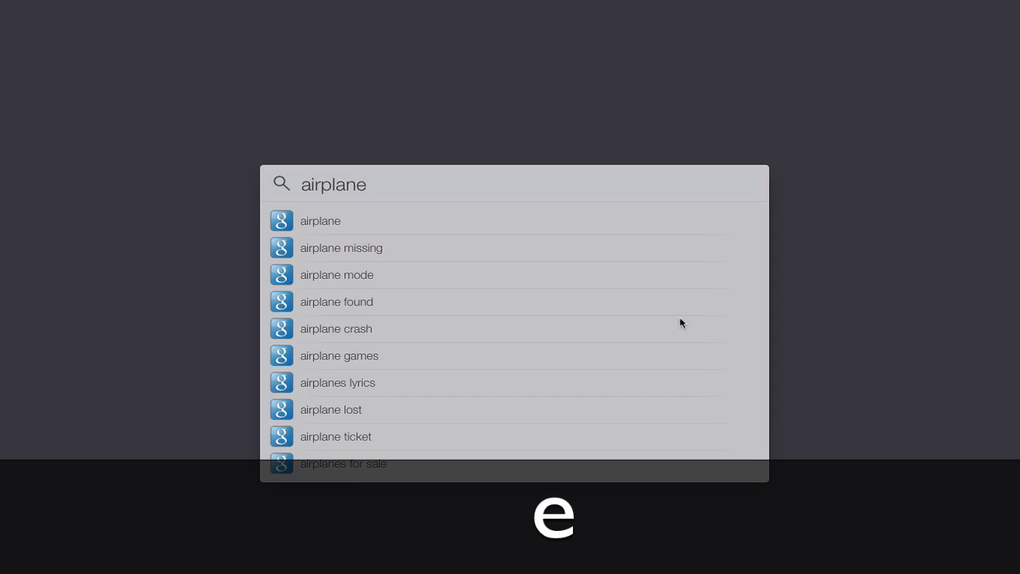
key("BackSpace")
key("BackSpace")
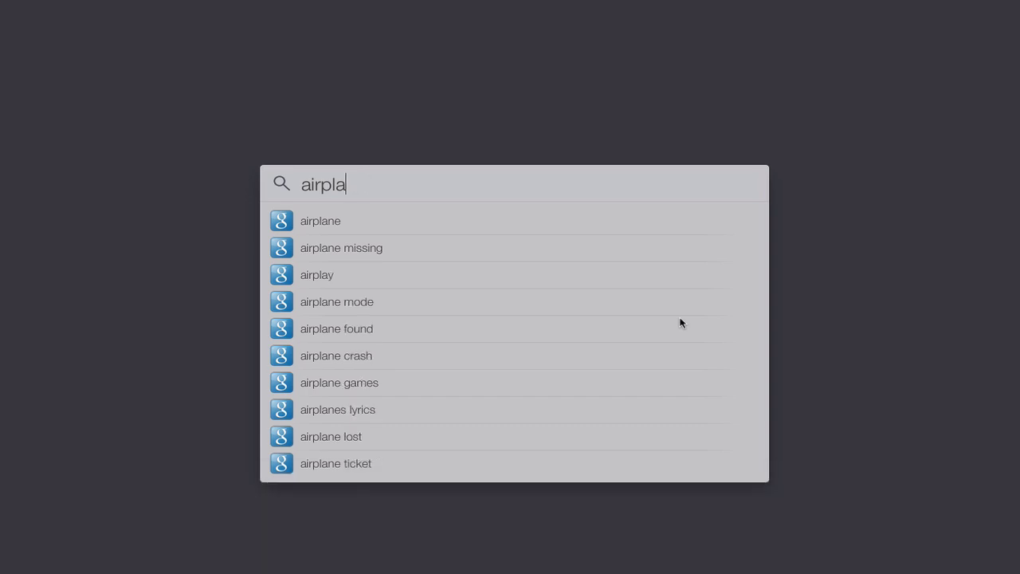
type("ne")
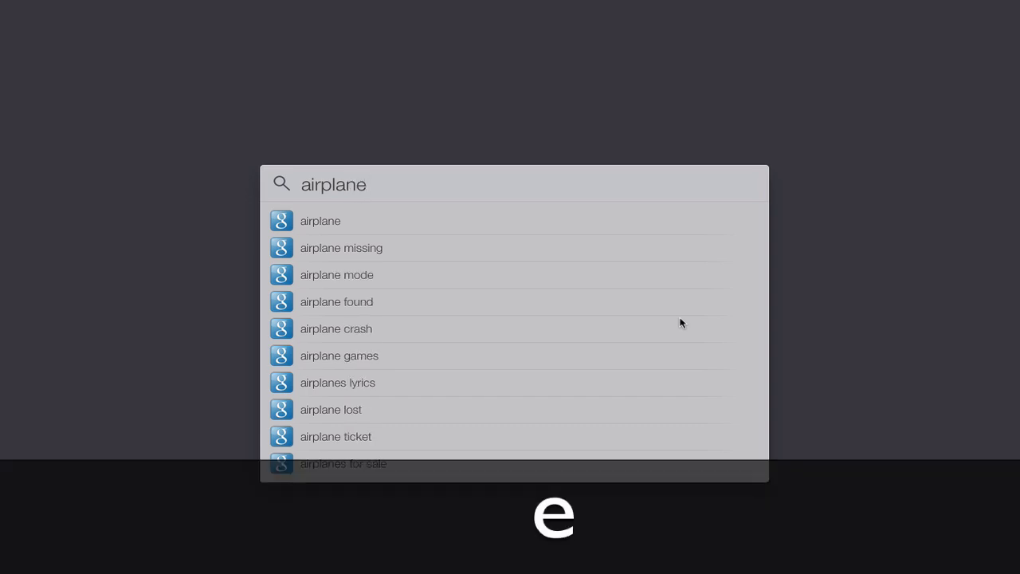
key("Down")
key("Down")
key("Down")
key("Down")
key("Down")
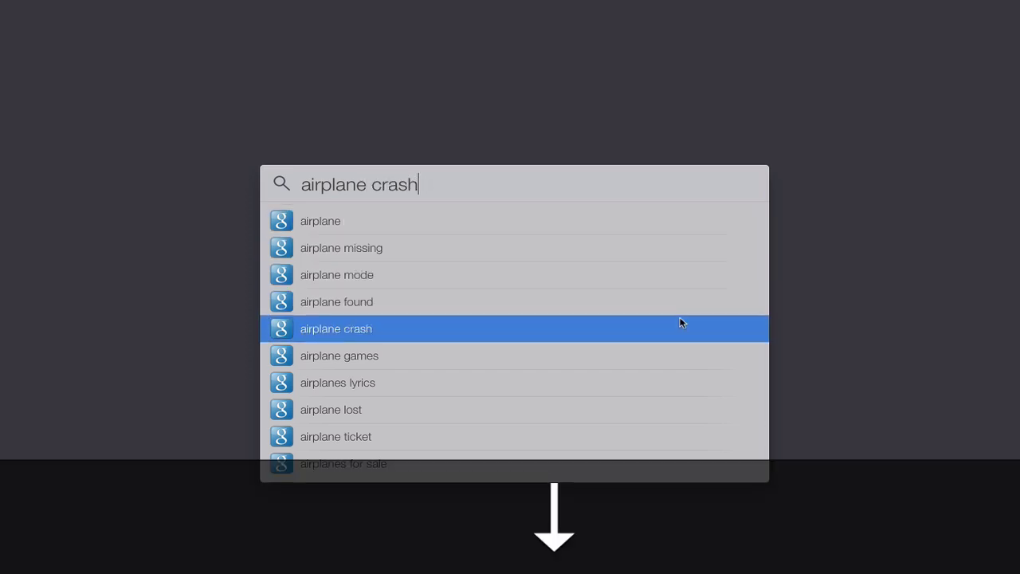
key("Up")
key("Up")
key("Up")
key("Up")
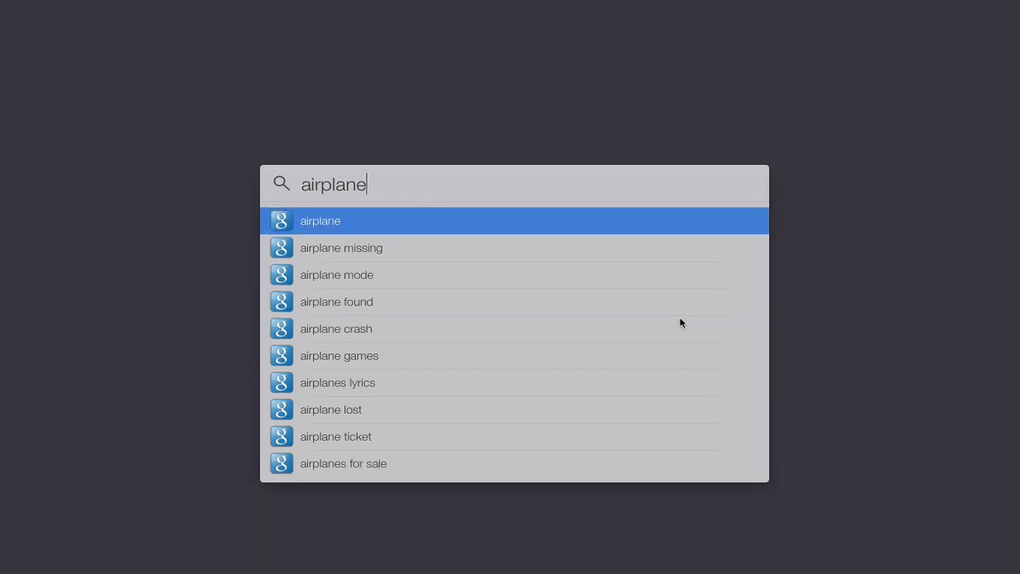
key("Down")
key("Down")
key("Down")
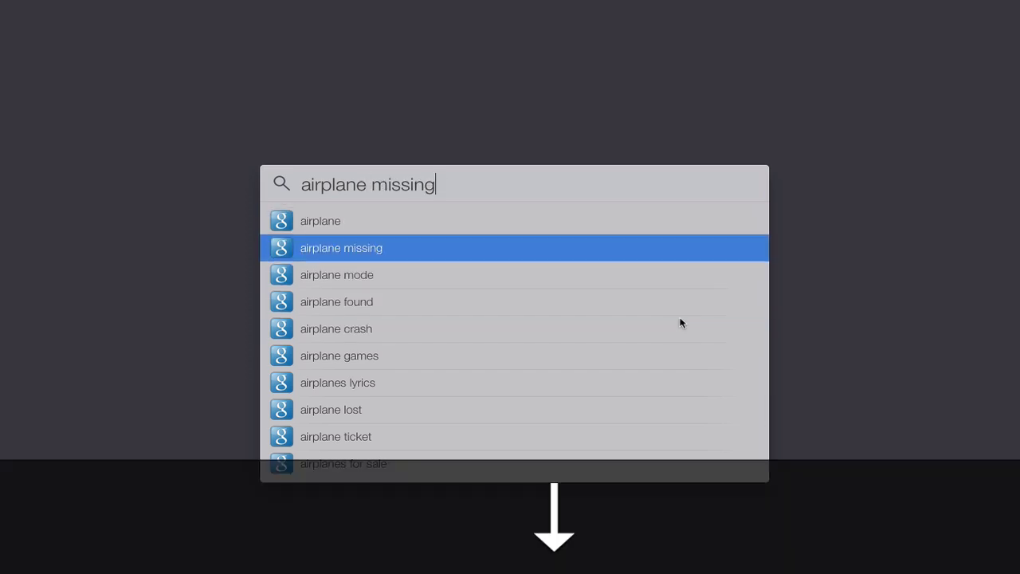
key("Up")
key("Up")
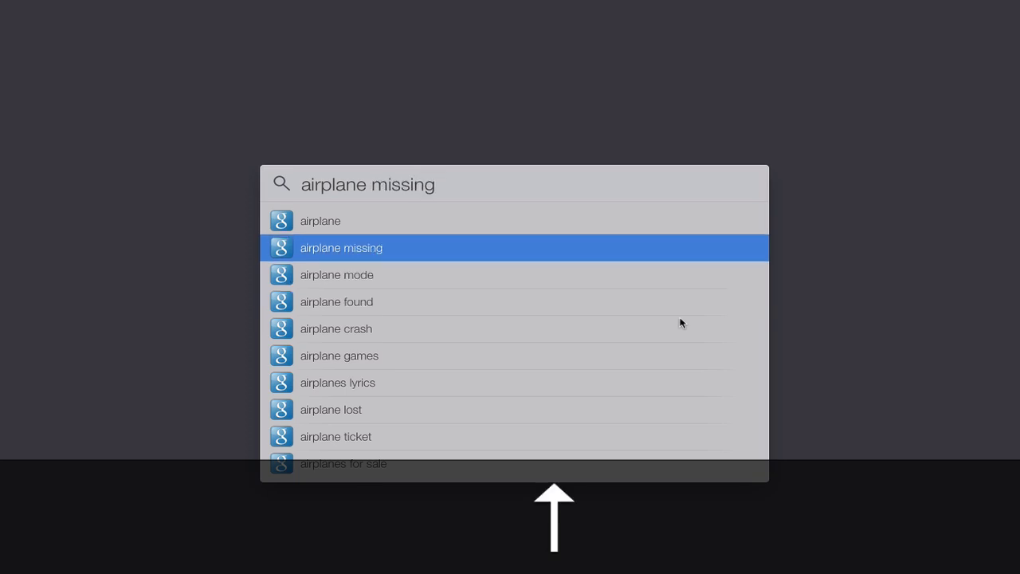
Step: Dismiss LaunchBar and enter 'google airplane' in Alfred's search bar
left_click(815, 429)
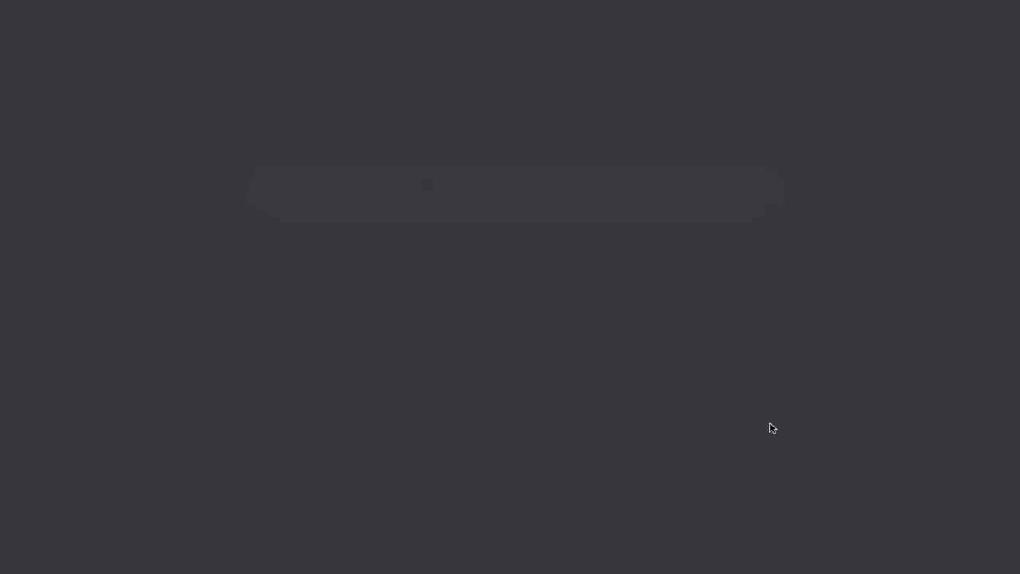
key("shift+super+space")
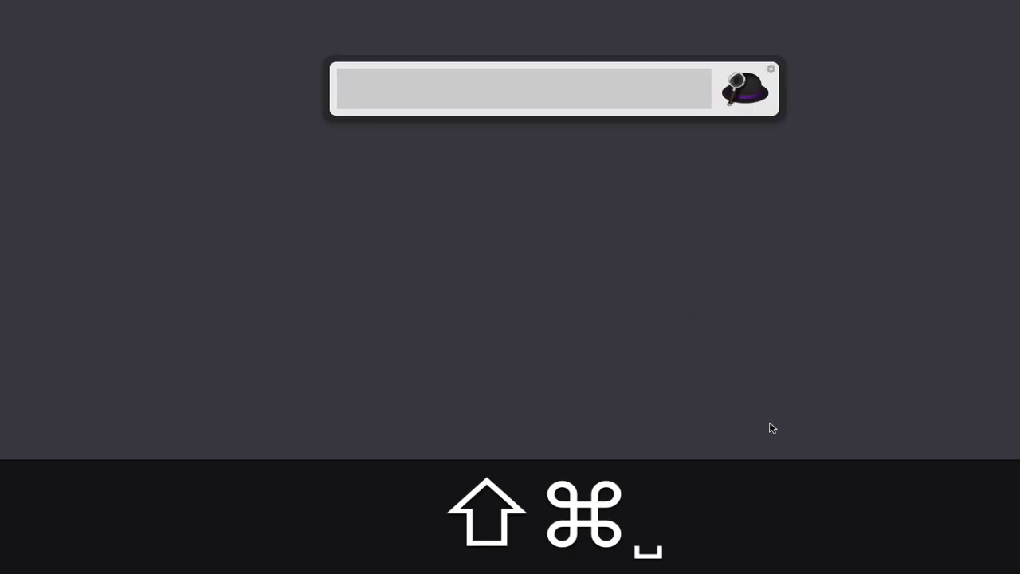
type("google")
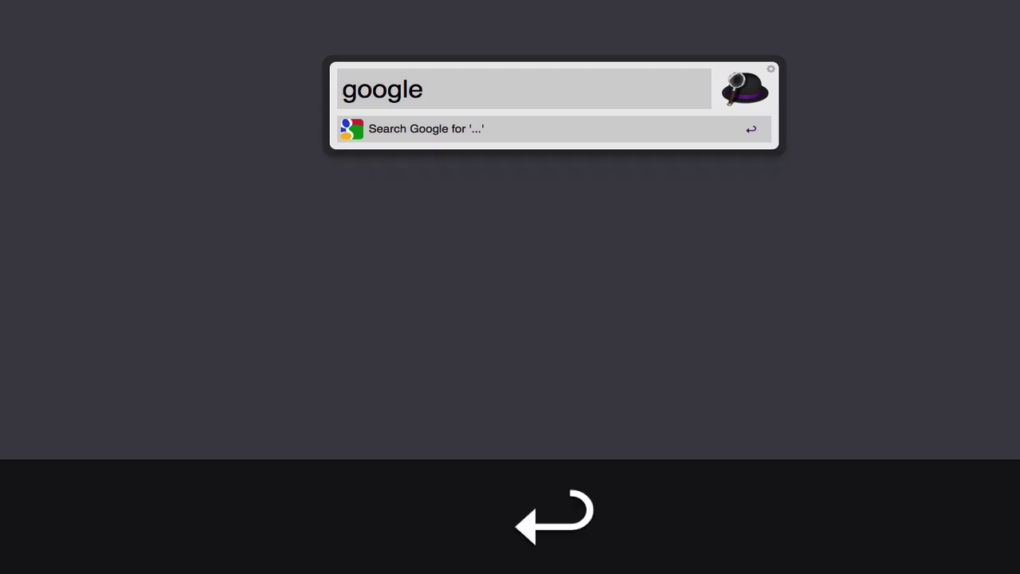
type(" airplane")
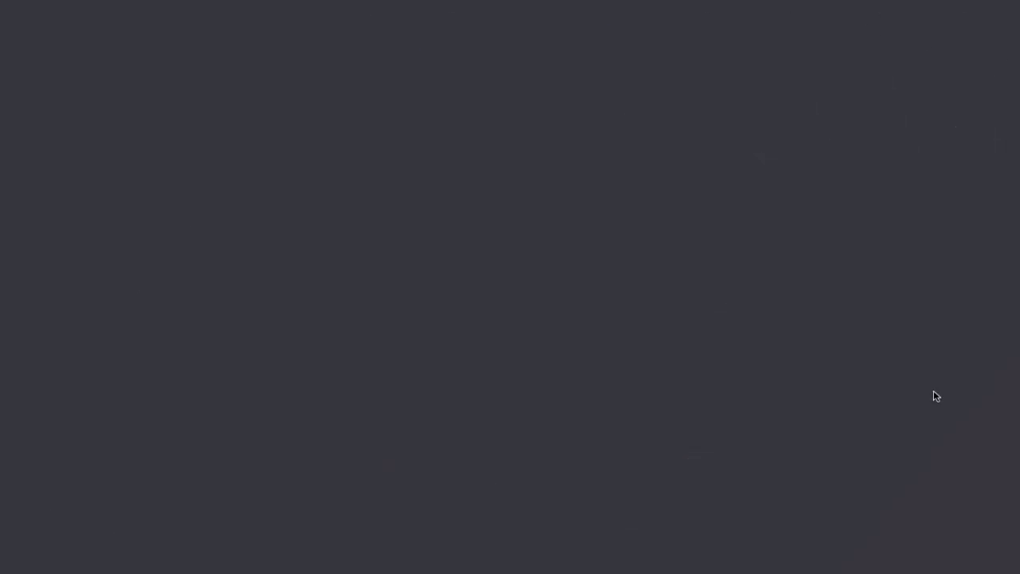
key("super+space")
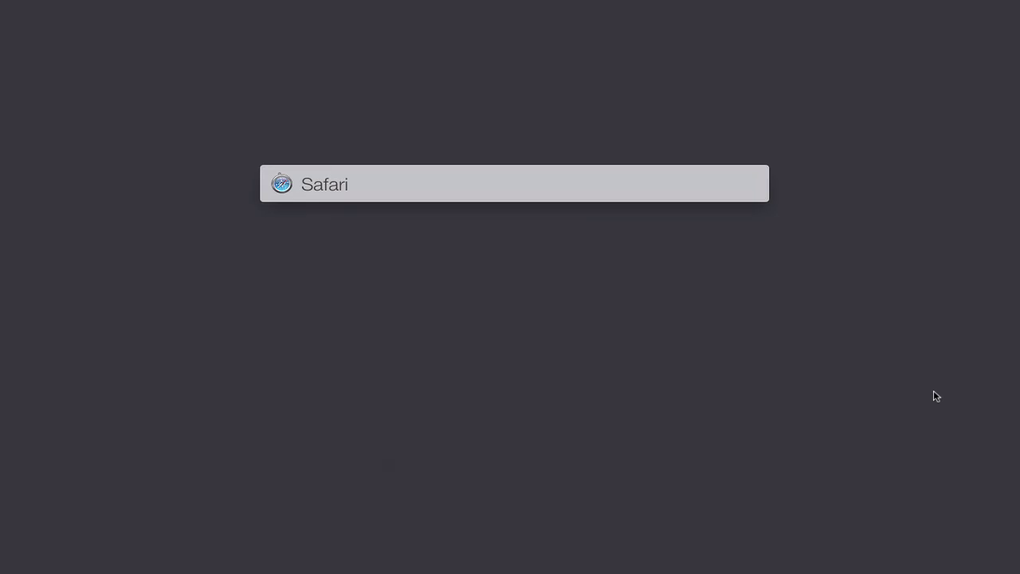
key("Right")
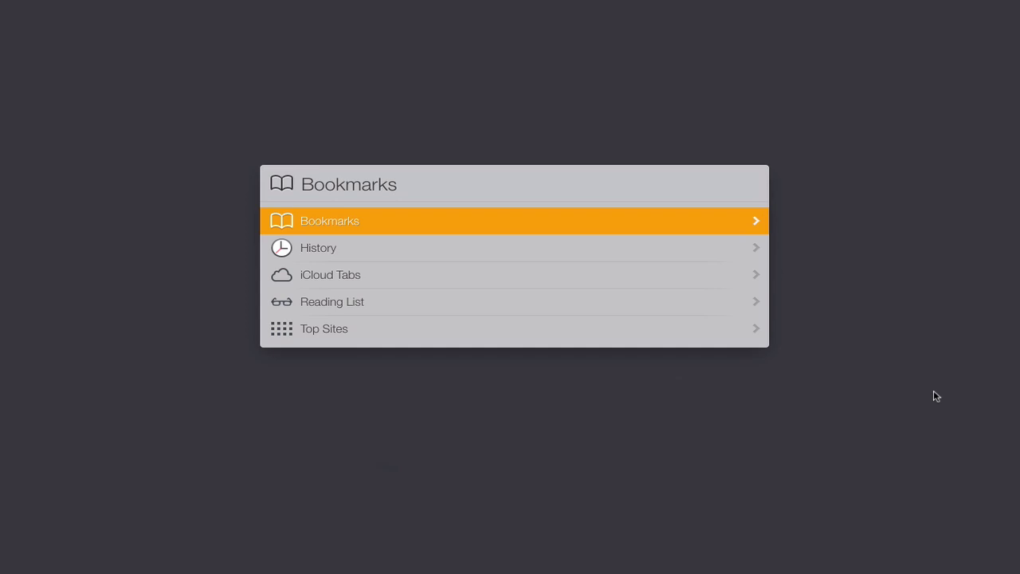
key("Down")
key("Down")
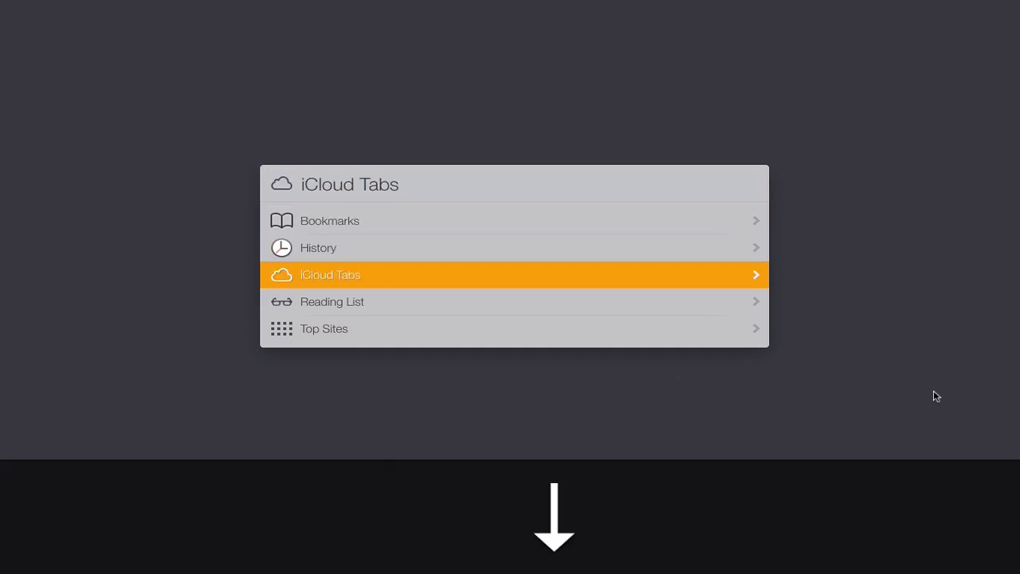
key("Down")
key("Down")
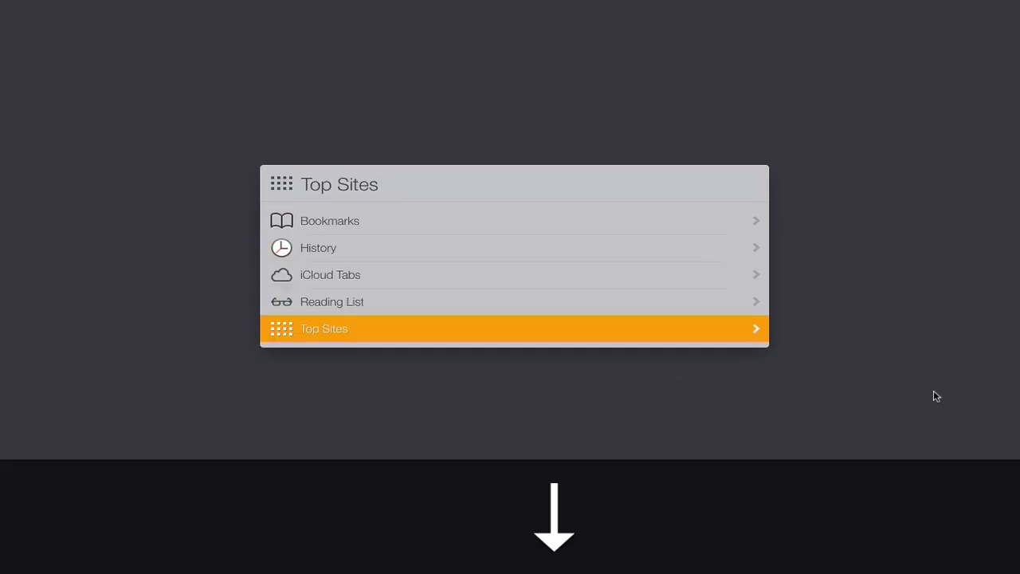
key("Up")
key("Up")
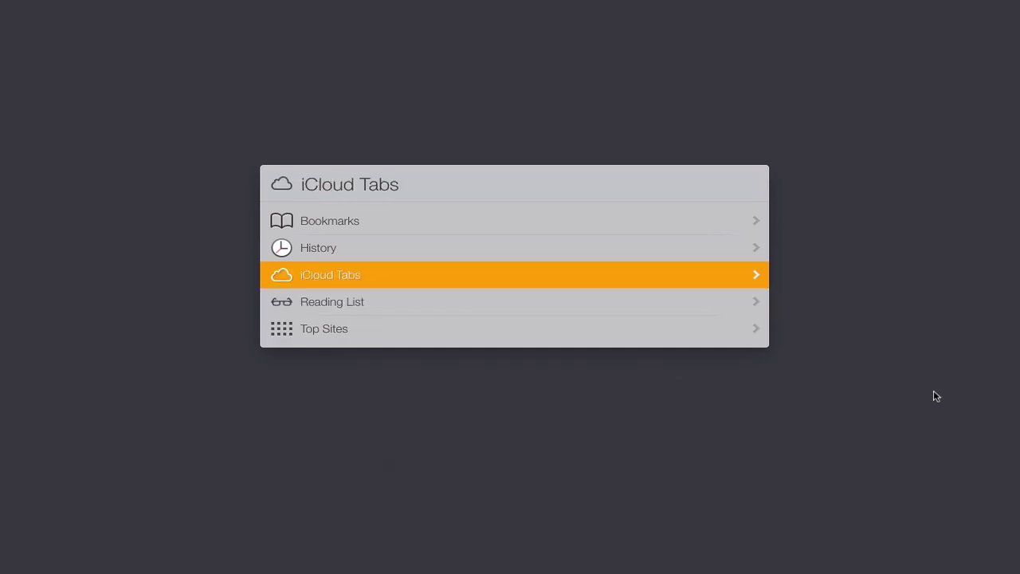
key("Right")
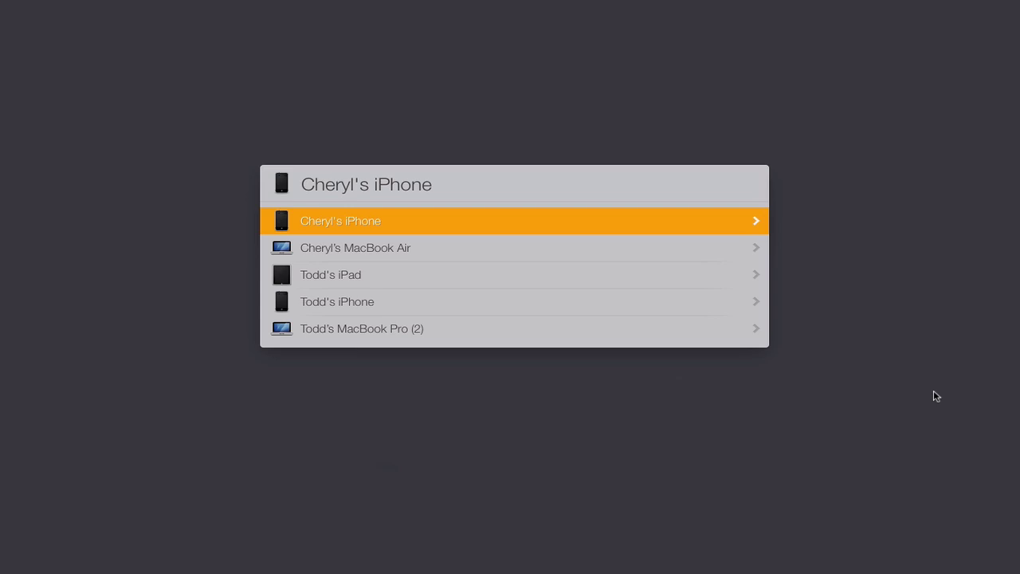
key("Left")
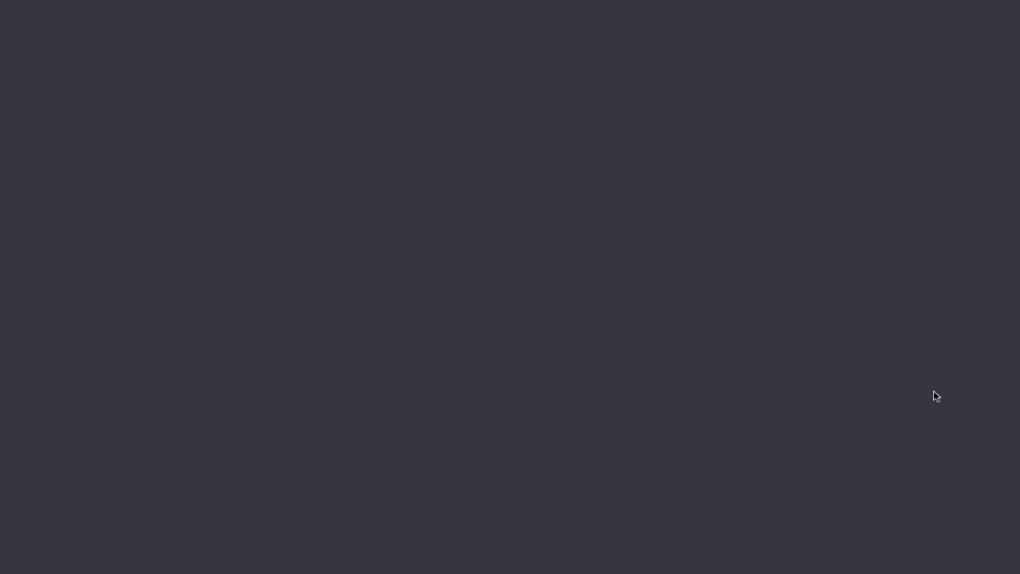
Step: Look up the contact in LaunchBar, step through their email and phone entries, then close it
key("super+space")
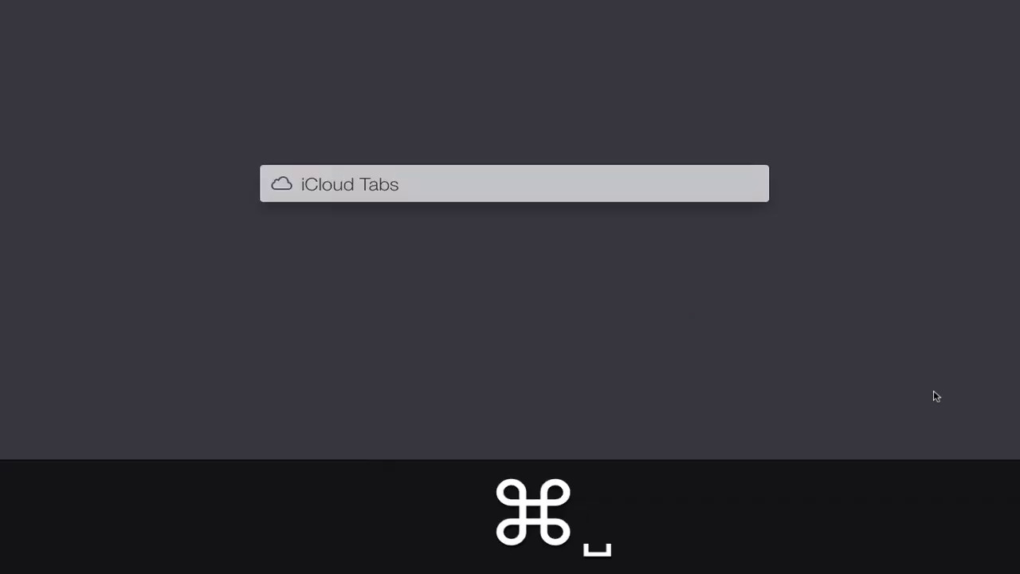
type("todd")
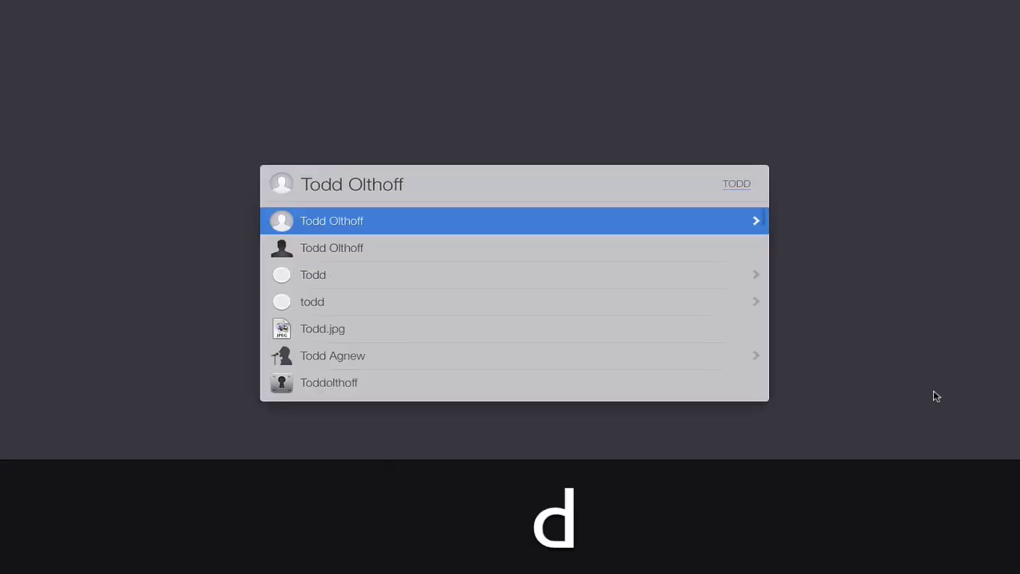
key("Right")
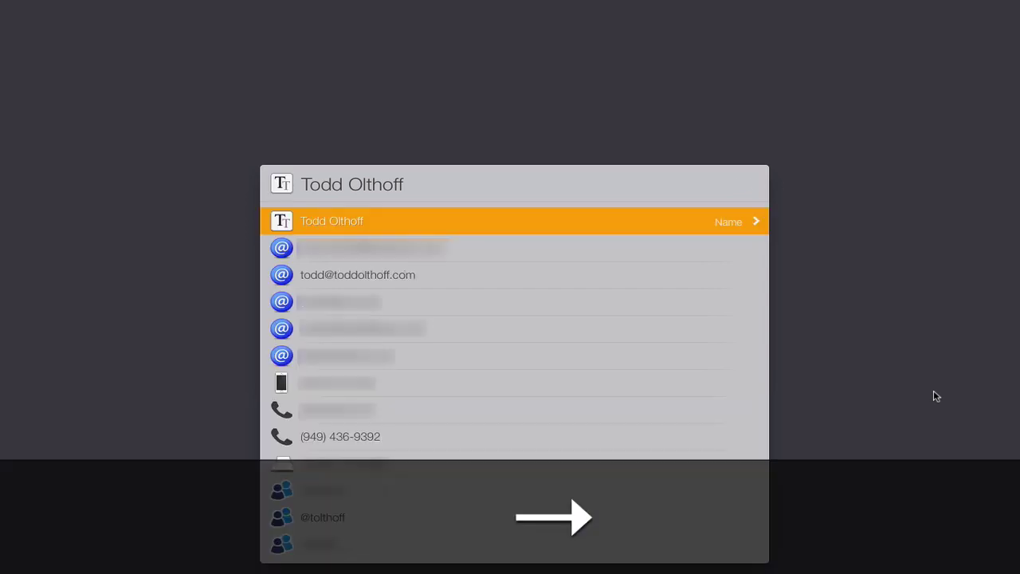
key("Down")
key("Down")
key("Down")
key("Down")
key("Down")
key("Down")
key("Down")
key("Down")
key("Down")
key("Down")
key("Down")
key("Down")
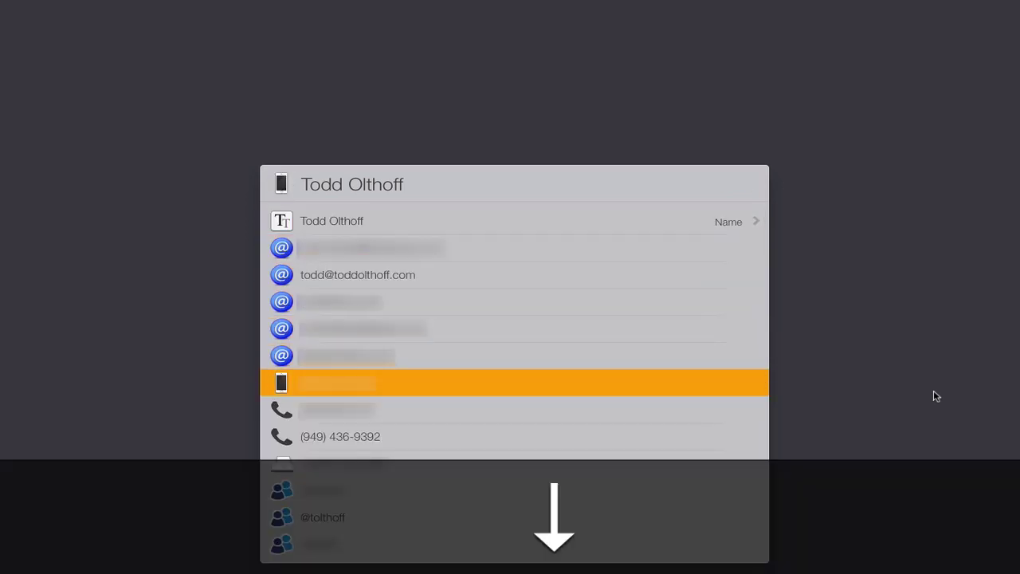
key("Up")
key("Up")
key("Up")
key("Up")
key("Up")
key("Up")
key("Up")
key("Up")
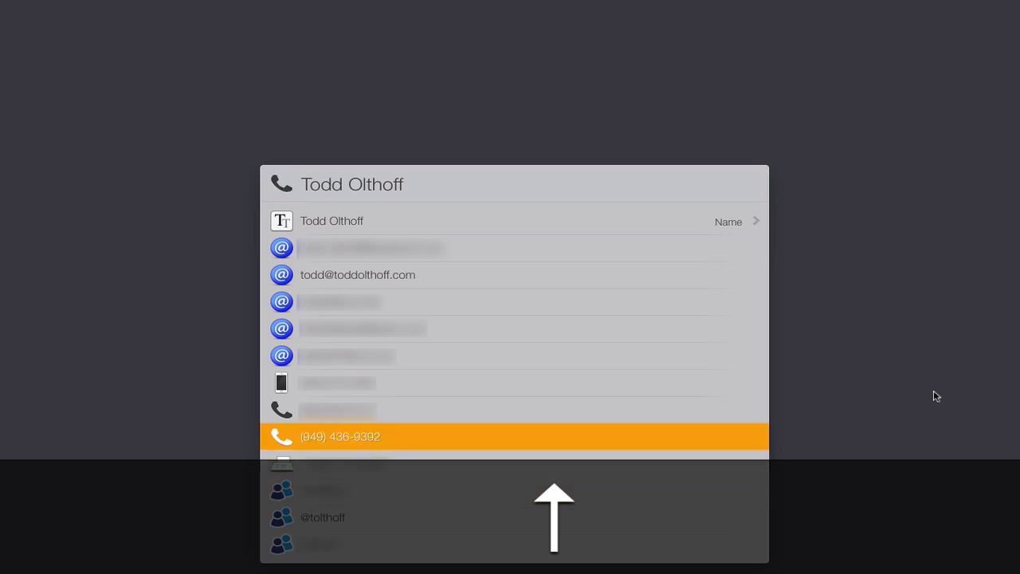
key("Up")
key("Up")
key("Up")
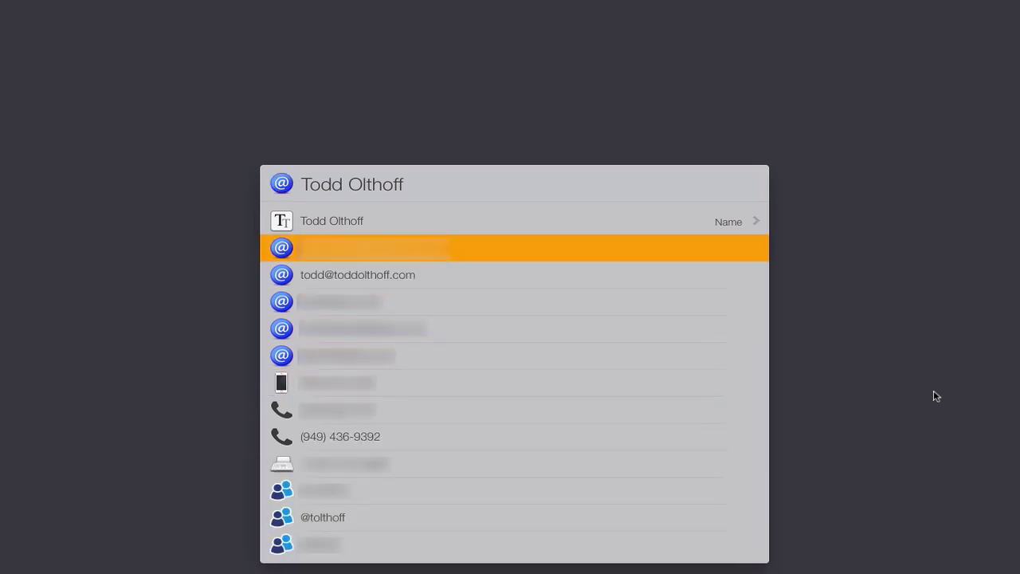
key("Return")
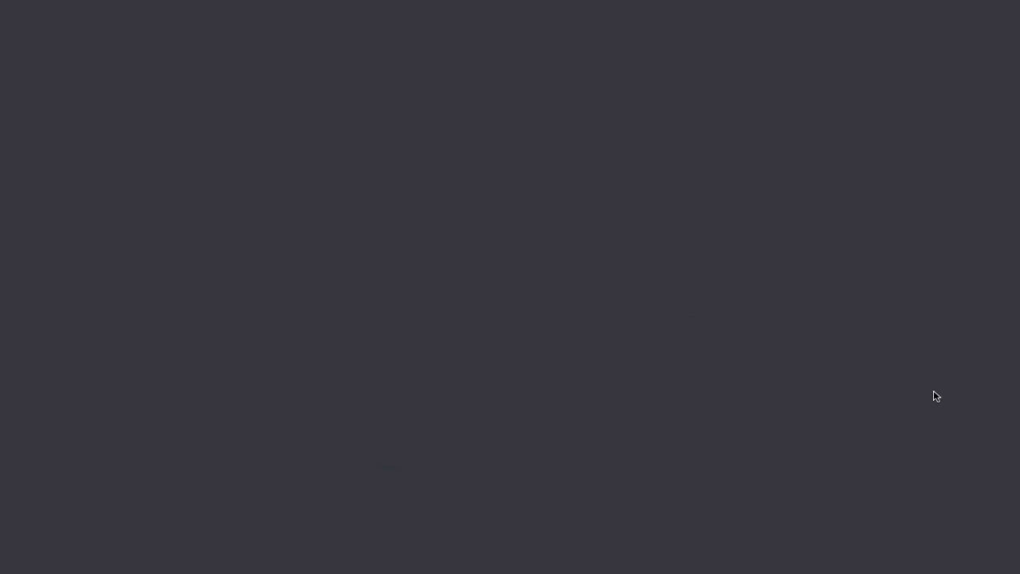
key("shift+super+space")
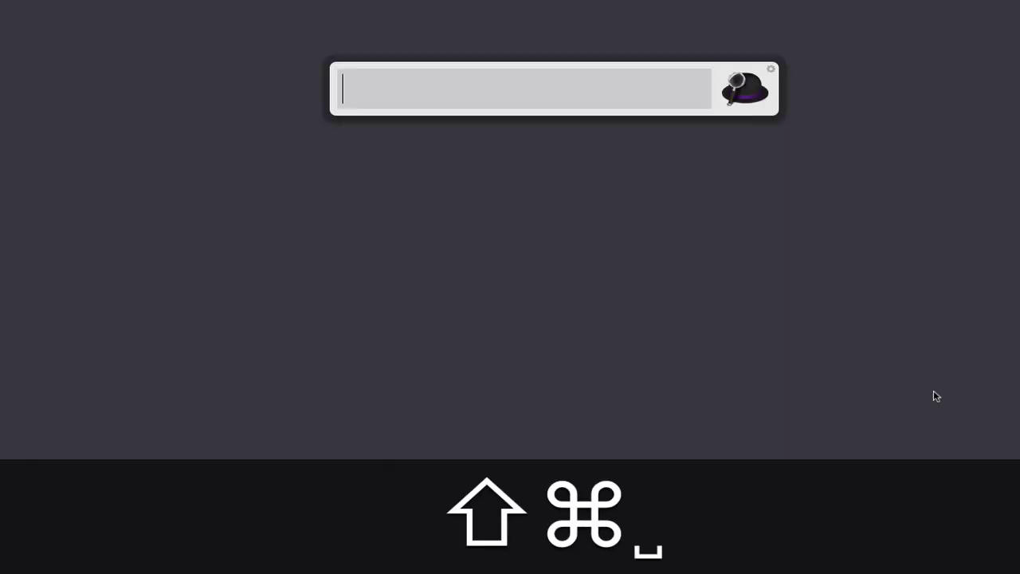
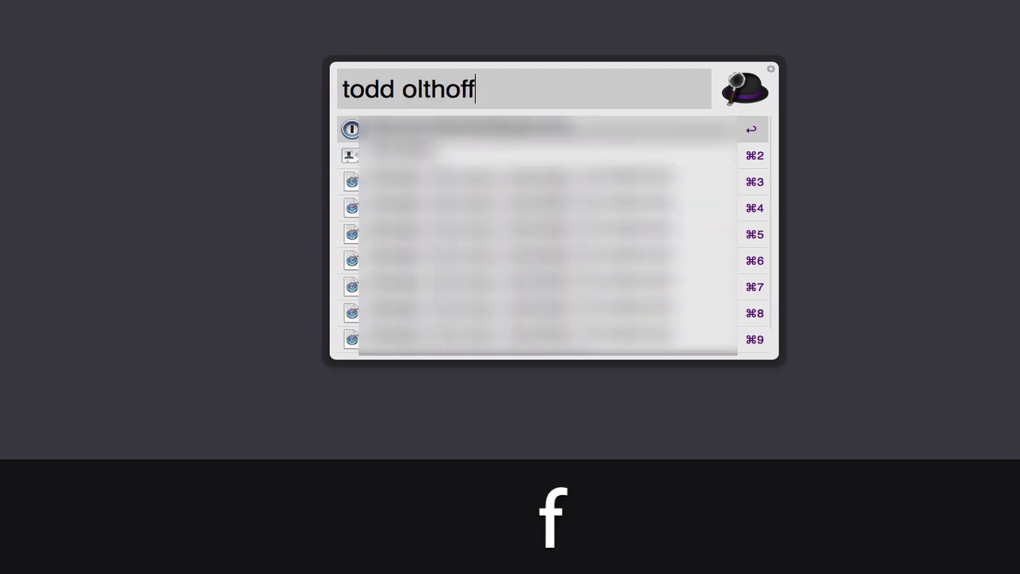
key("Down")
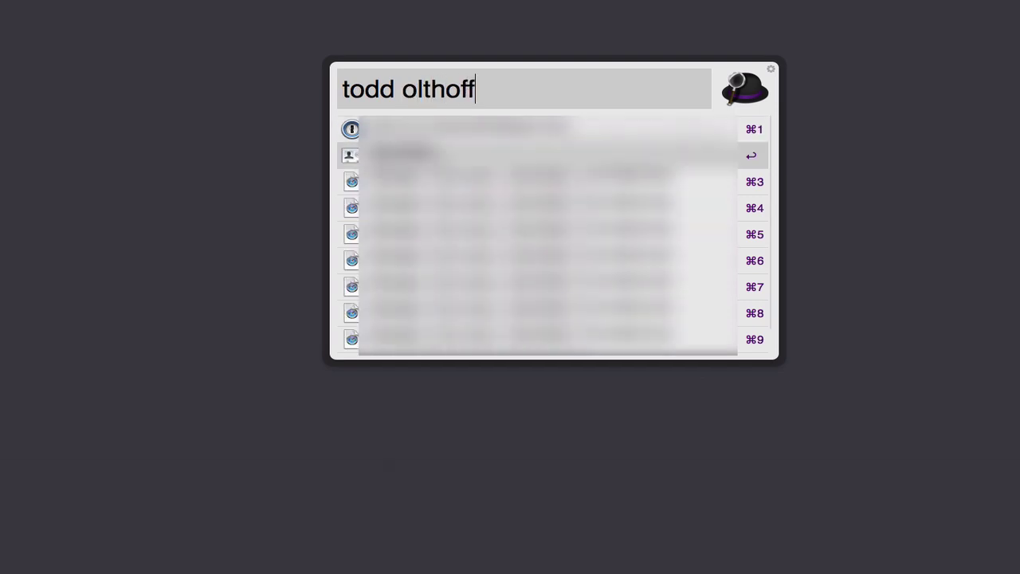
key("Return")
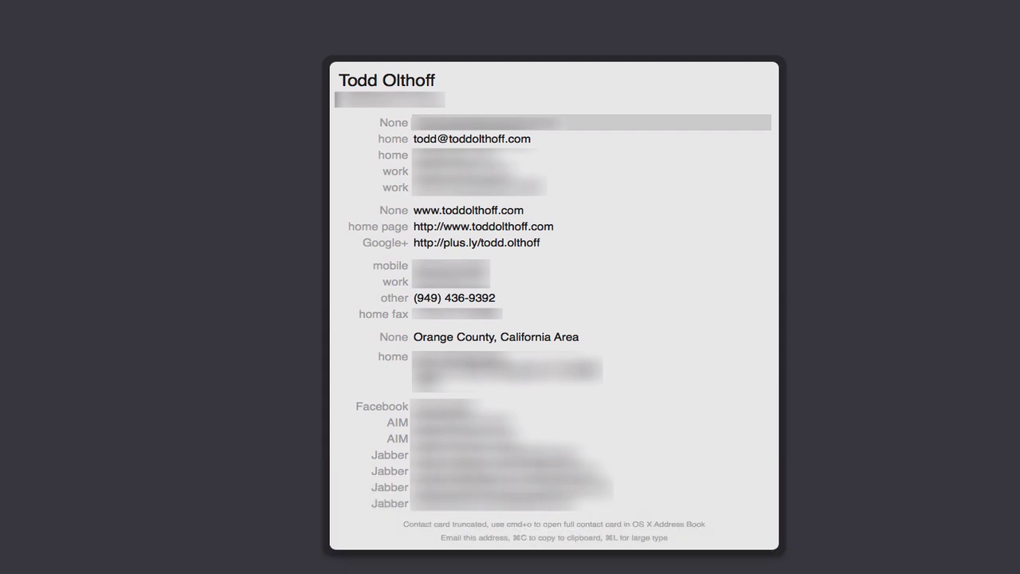
left_click(936, 395)
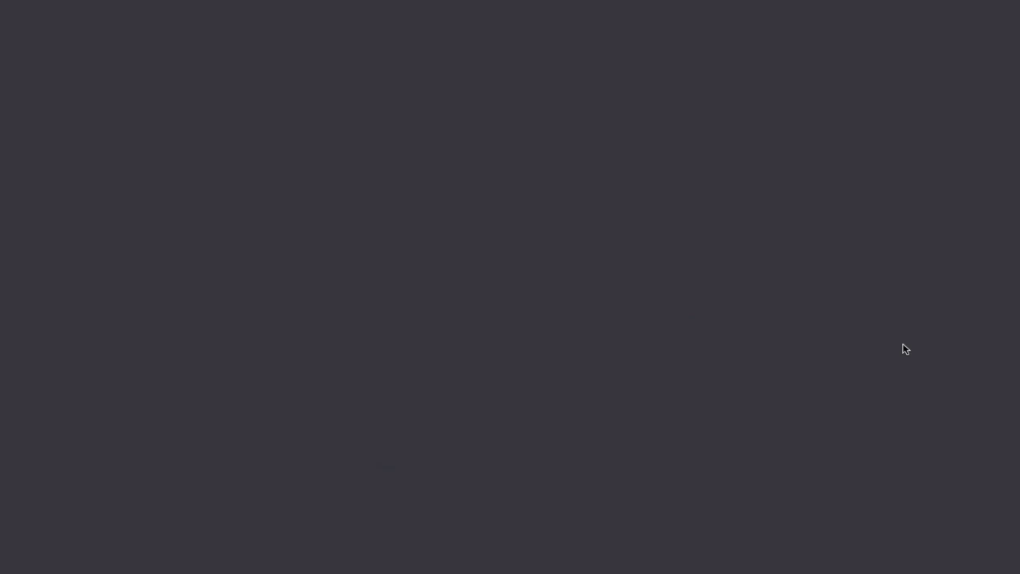
Step: Open a New Event entry for the Bento calendar via 'calen' in LaunchBar
key("super+space")
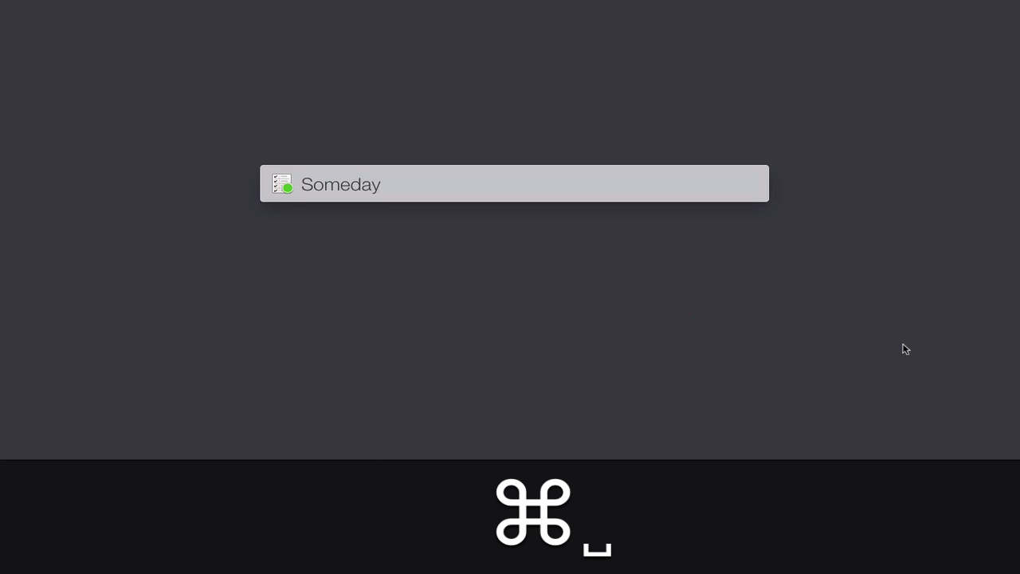
type("calen")
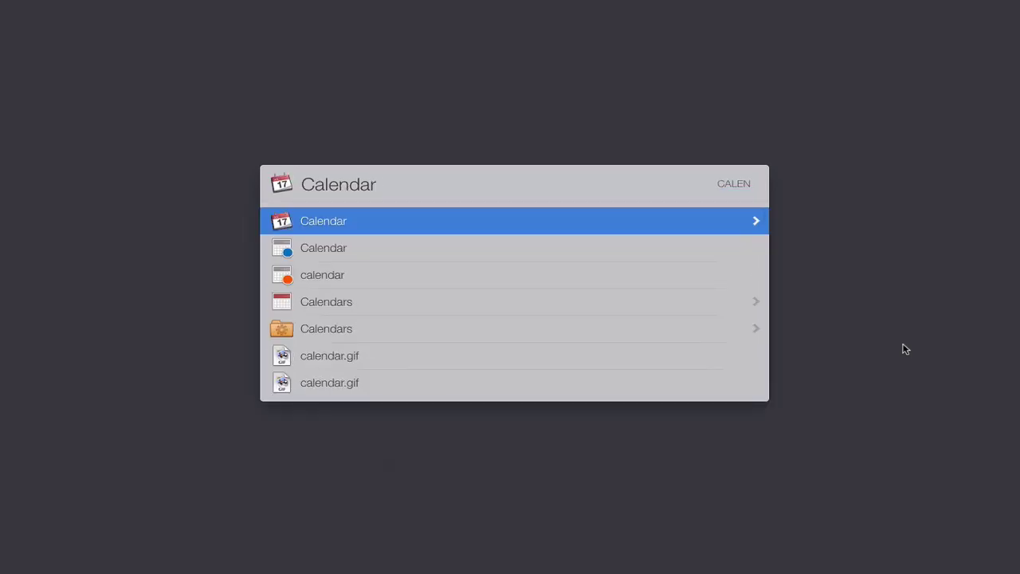
key("space")
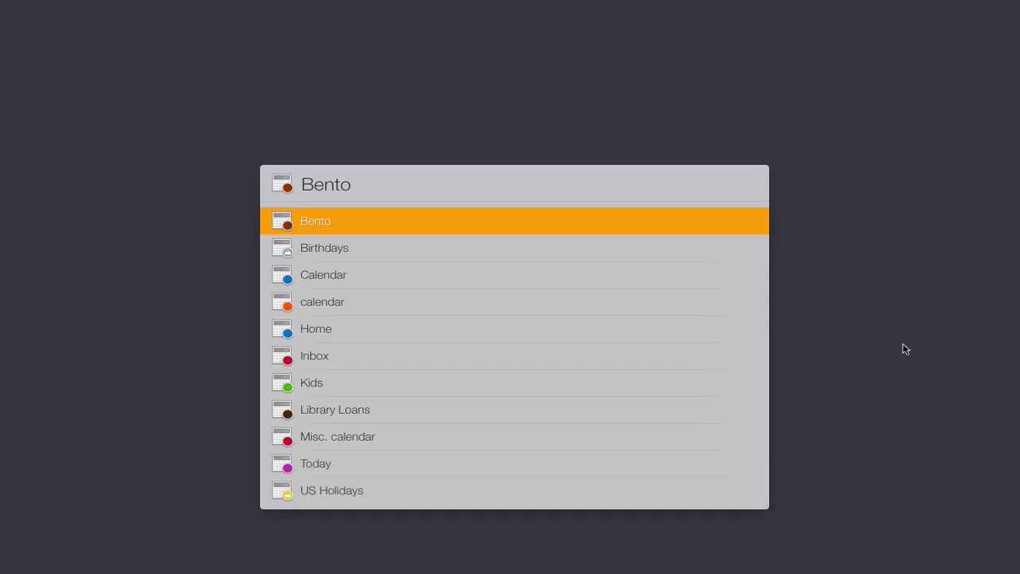
key("space")
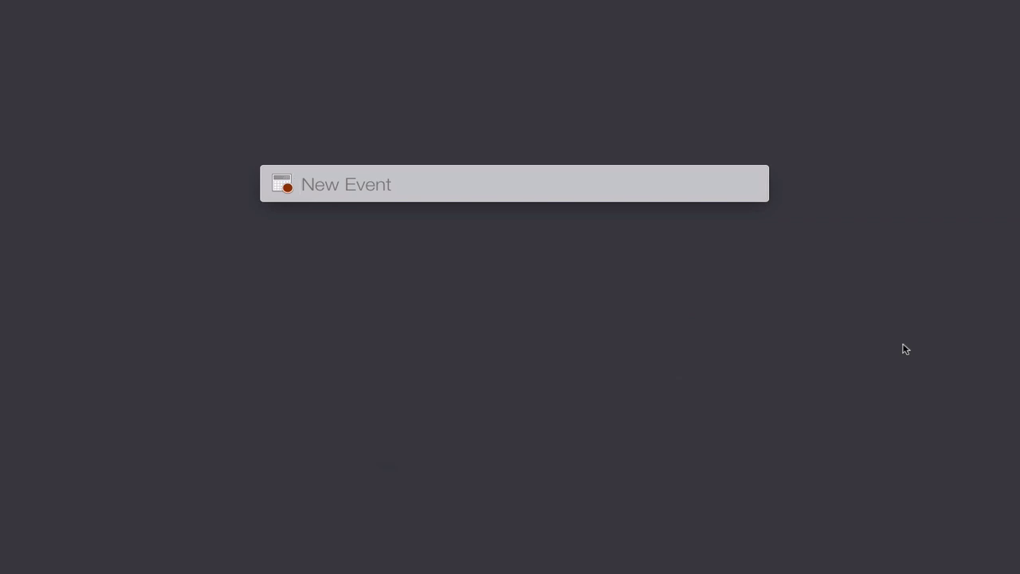
Step: Type the event 'lunch@work@today' and close the entry panel
type("lunch")
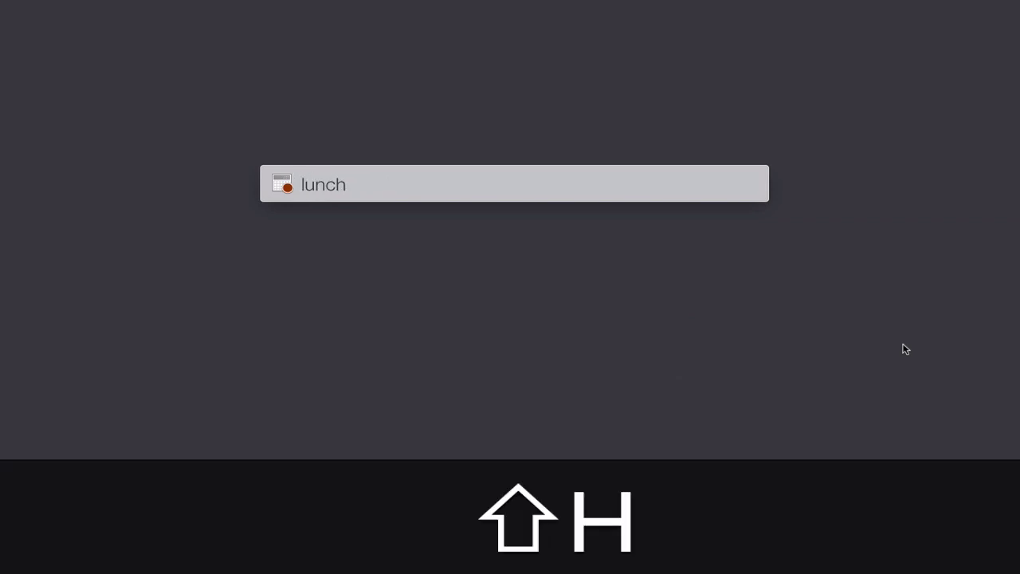
key("shift")
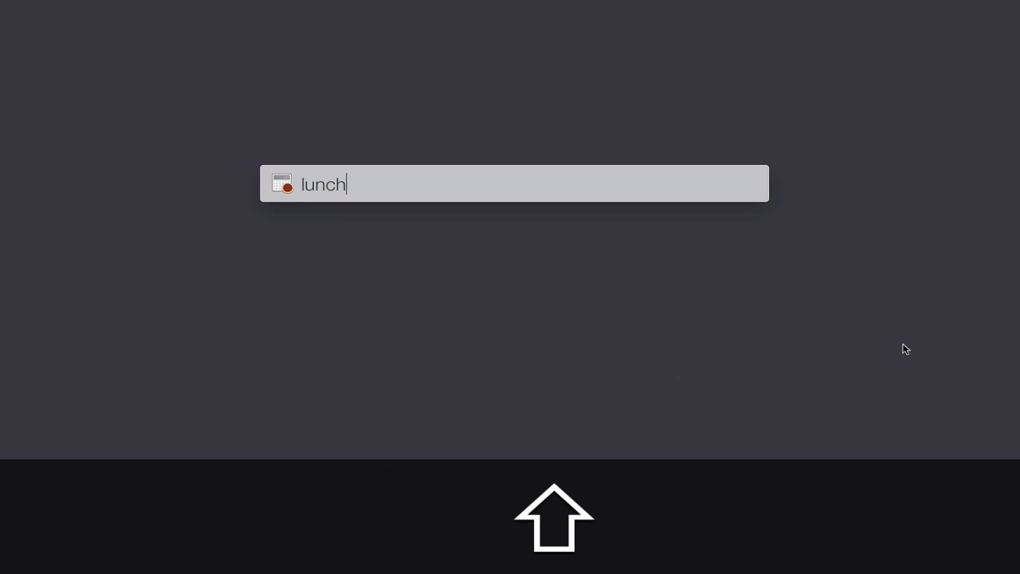
type("@")
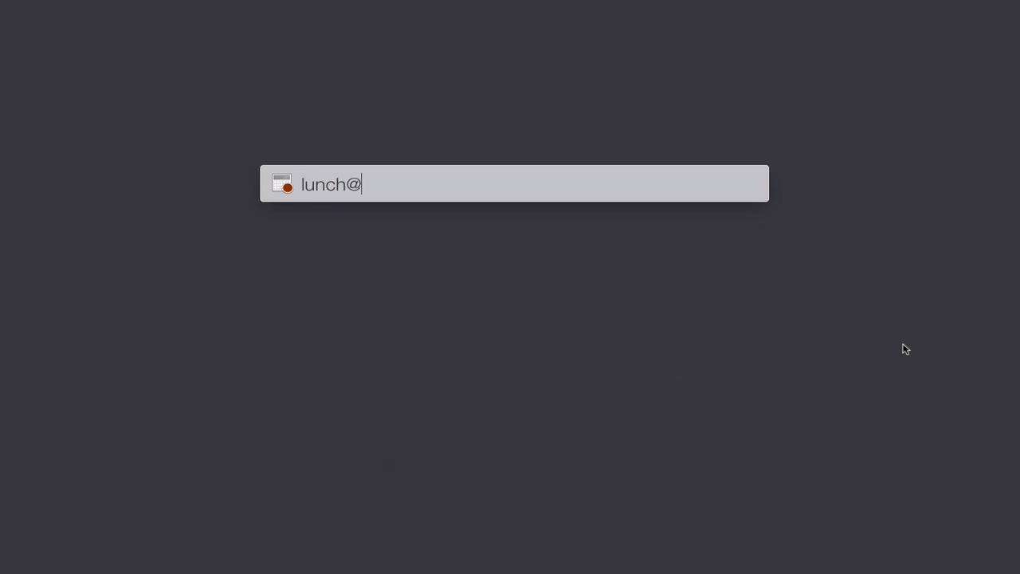
type("work")
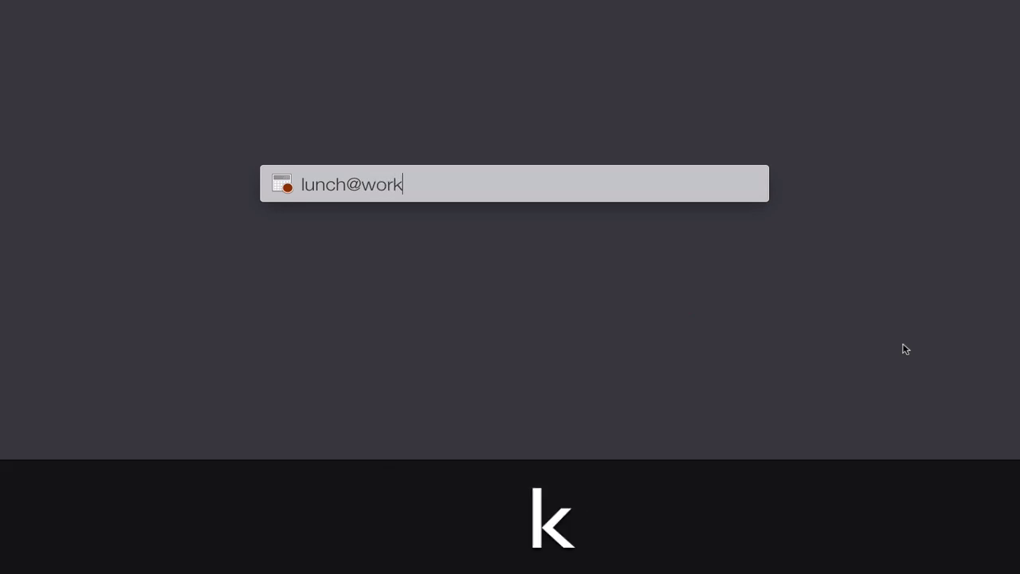
key("shift")
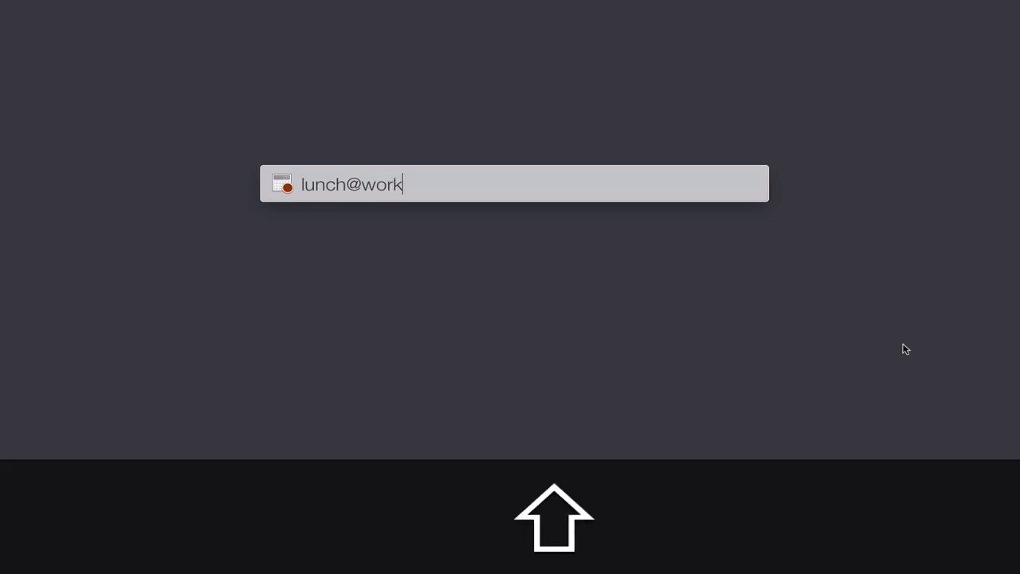
type("@")
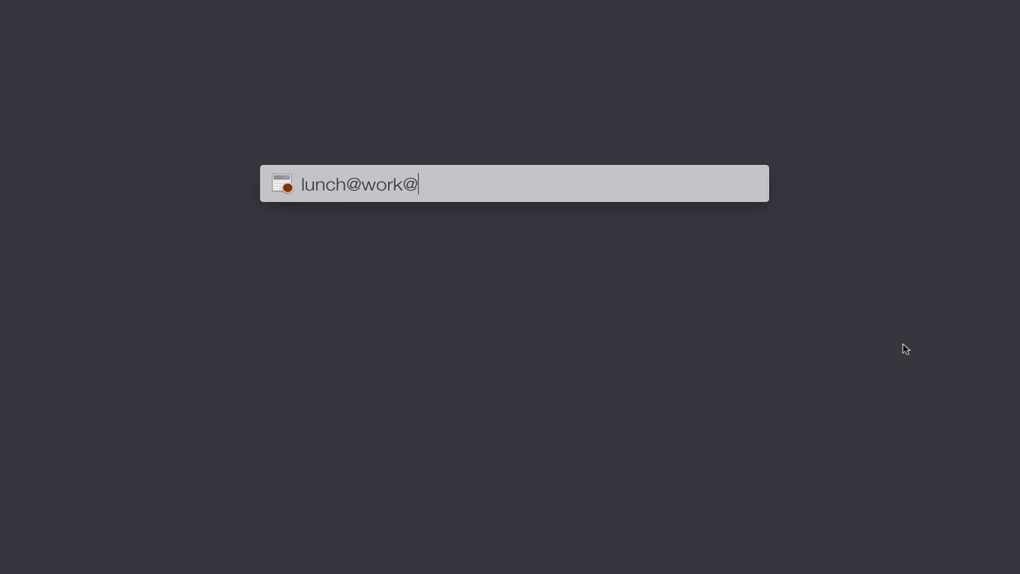
type("today")
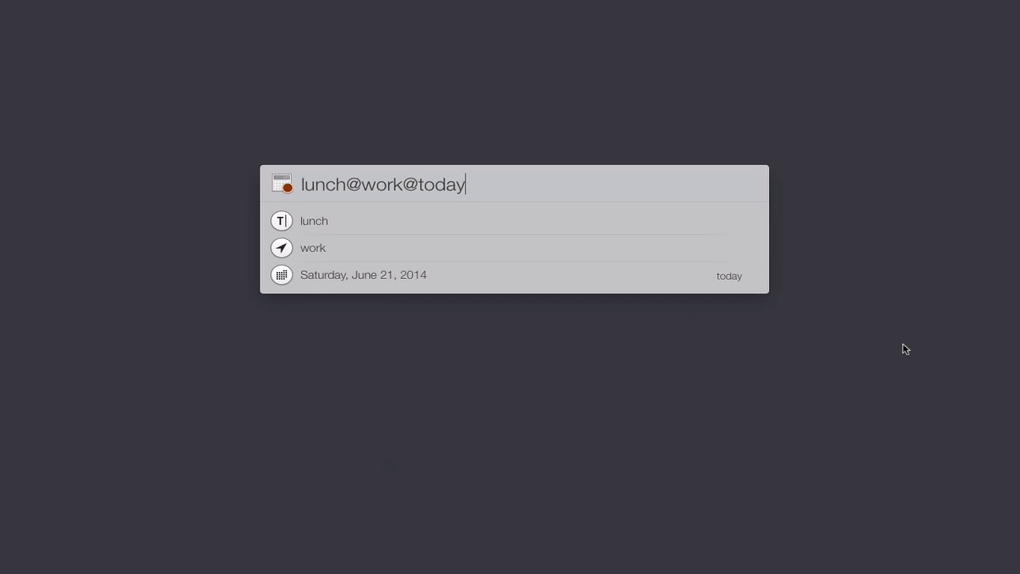
type("#")
key("BackSpace")
type("@")
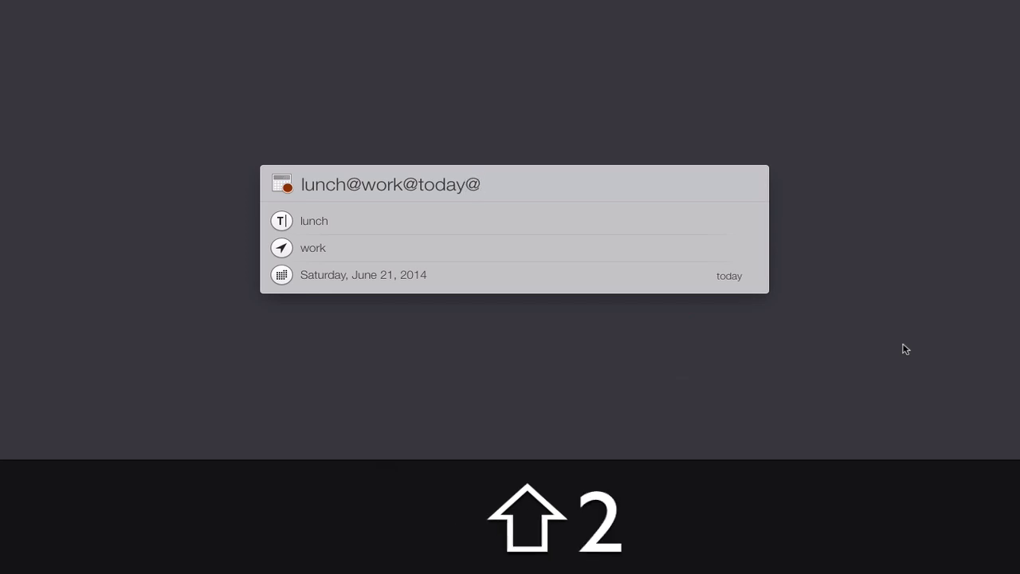
type("noon")
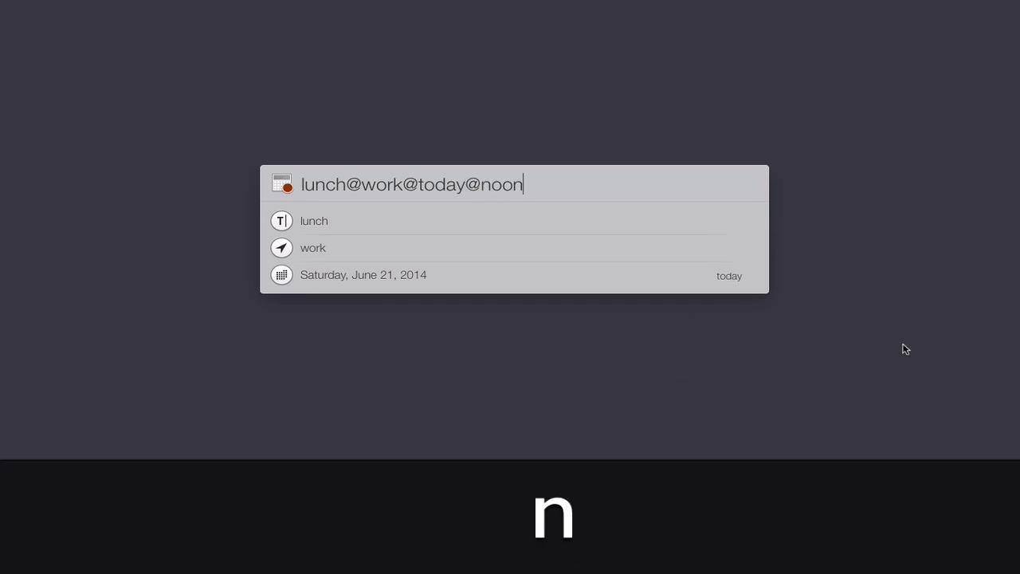
key("BackSpace")
key("BackSpace")
key("BackSpace")
key("BackSpace")
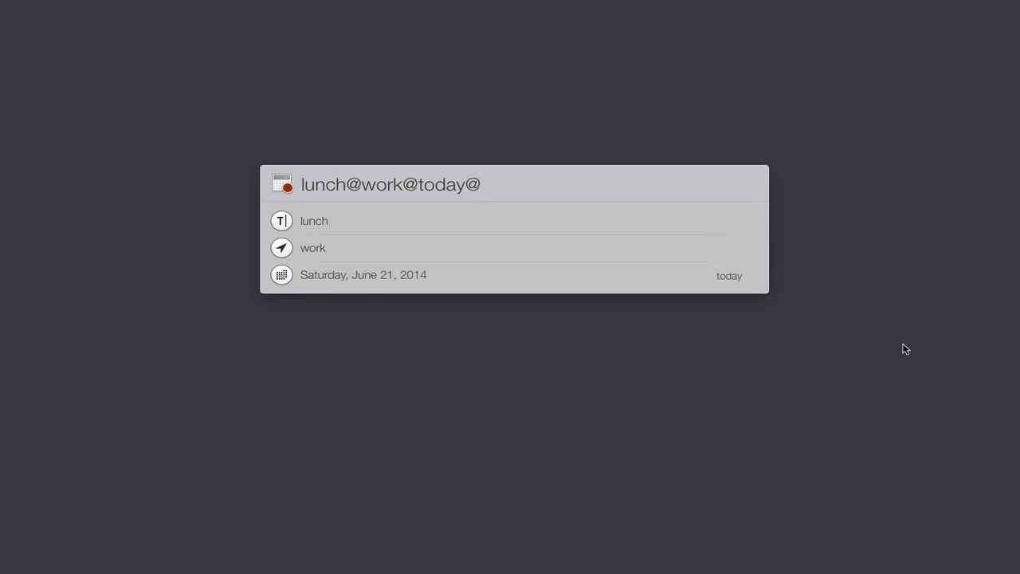
key("Escape")
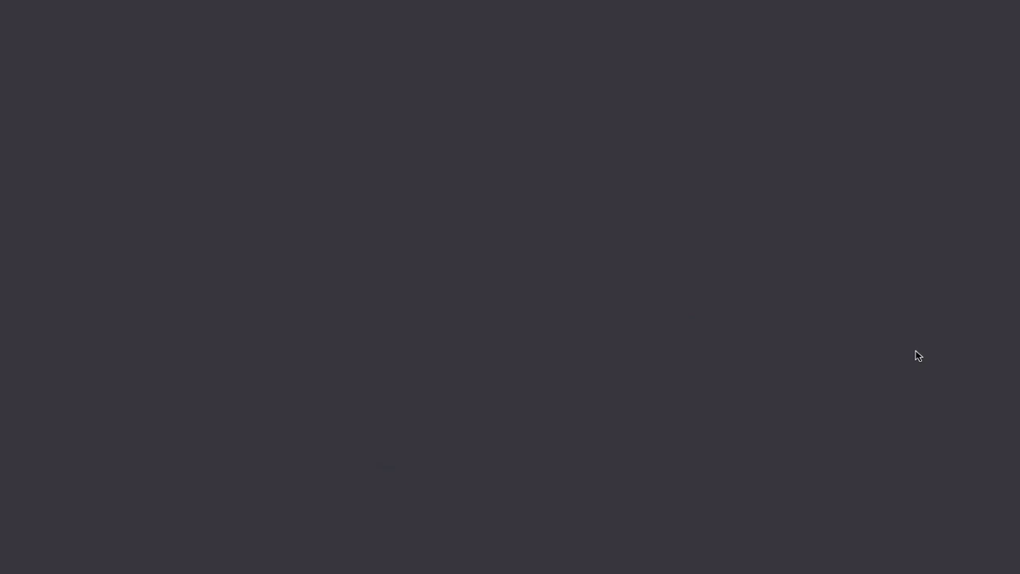
Step: Search Alfred for 'cal', view the Calendar app's actions list, then dismiss it
key("shift+super+space")
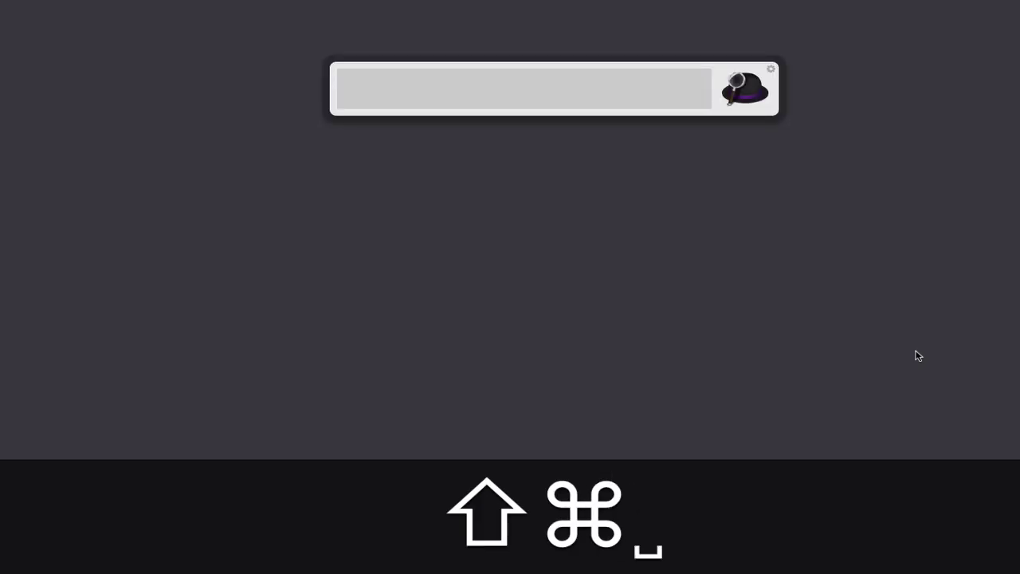
type("caln")
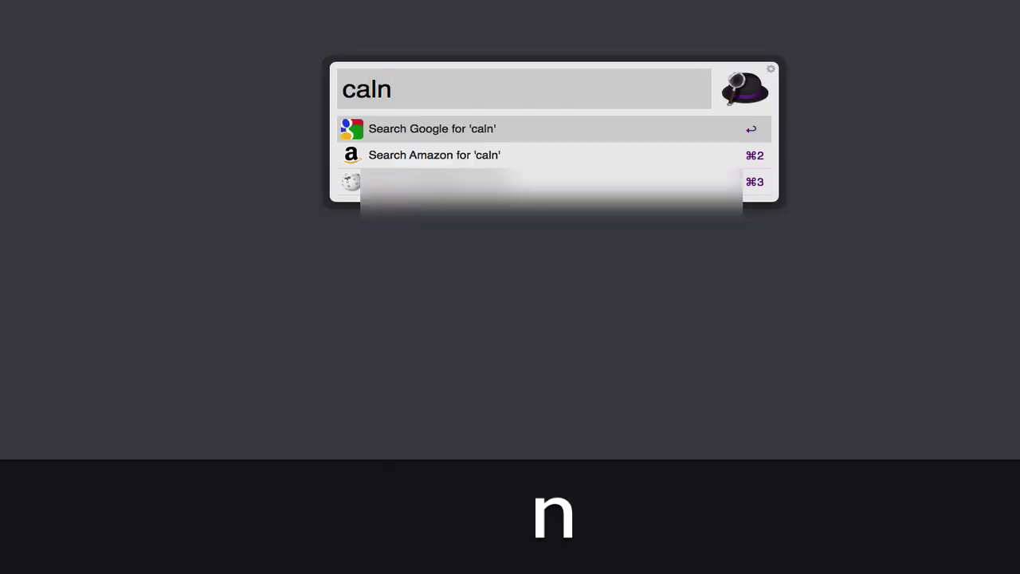
key("BackSpace")
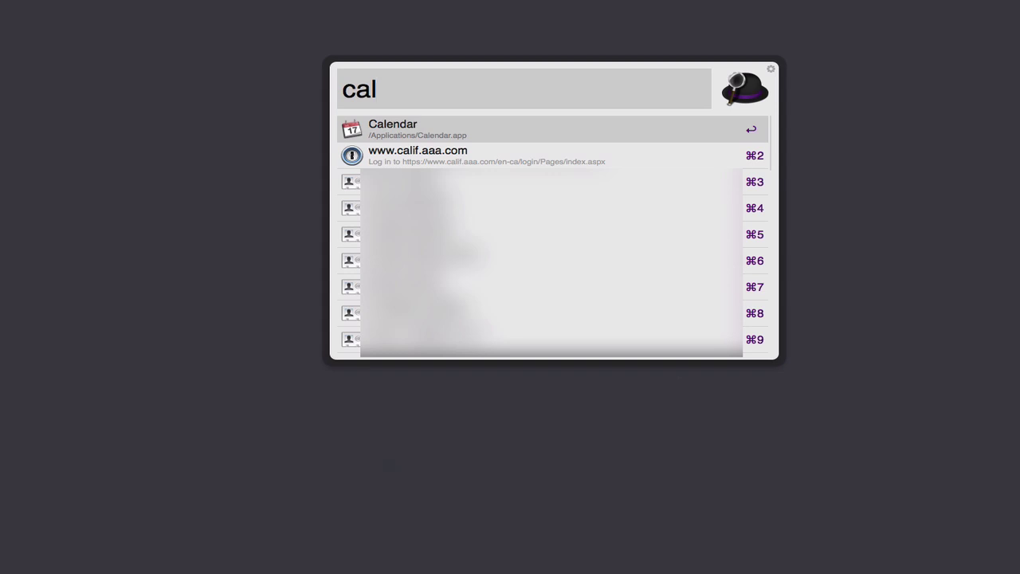
key("Tab")
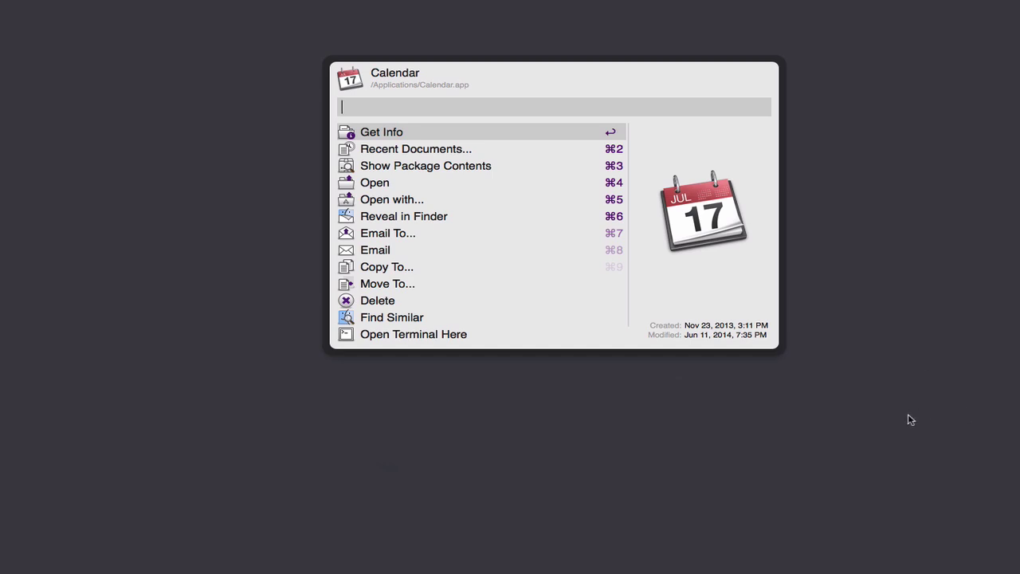
key("Escape")
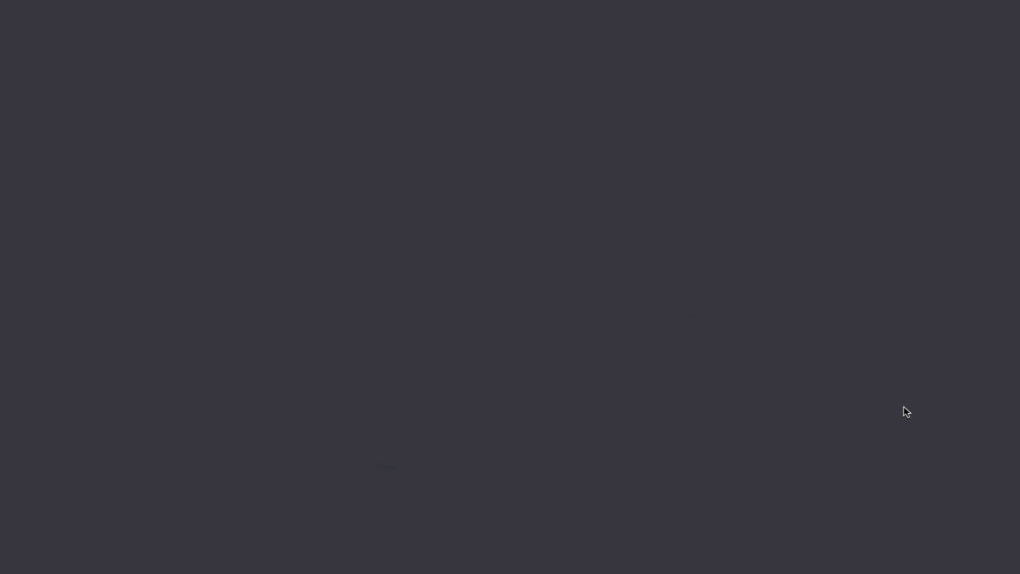
key("super+space")
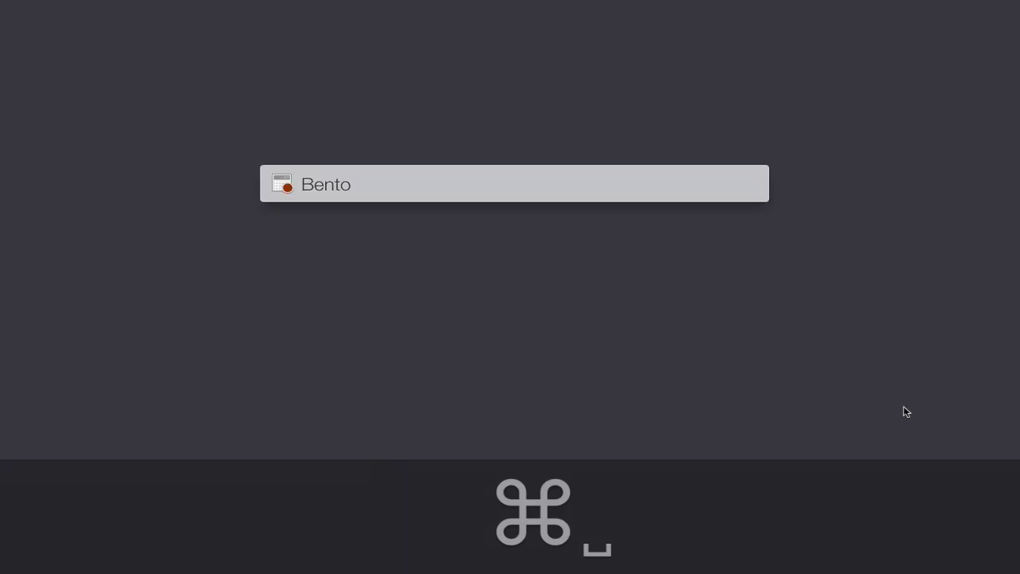
Step: Browse Reminders via 're', choose the Someday list, and save the reminder 'get milk today'
type("re")
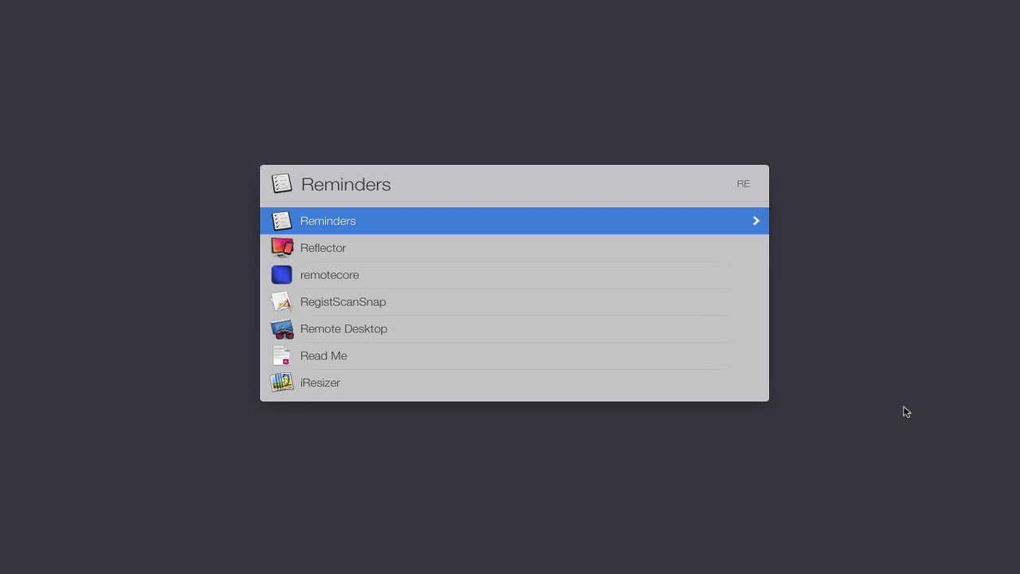
key("space")
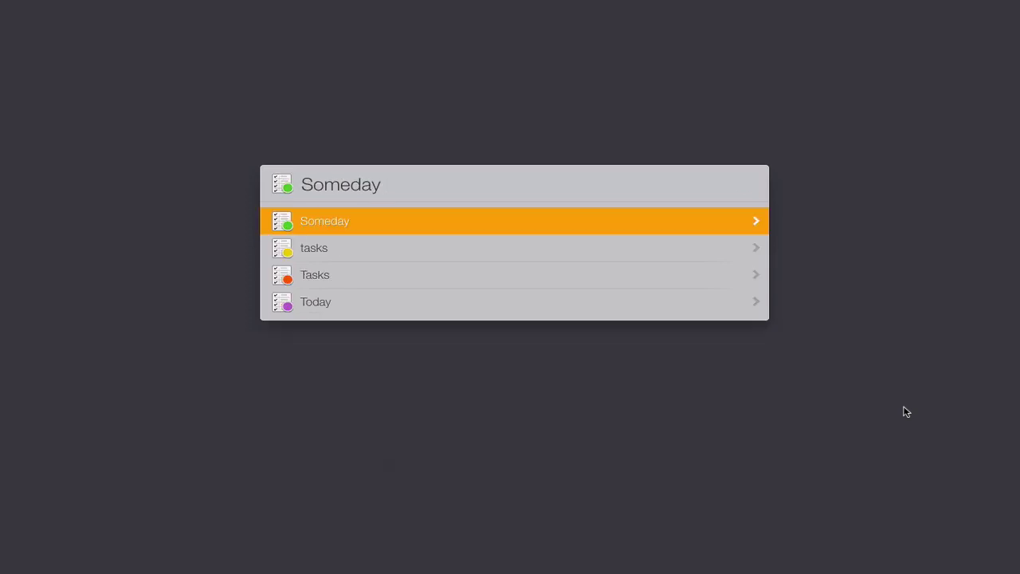
key("space")
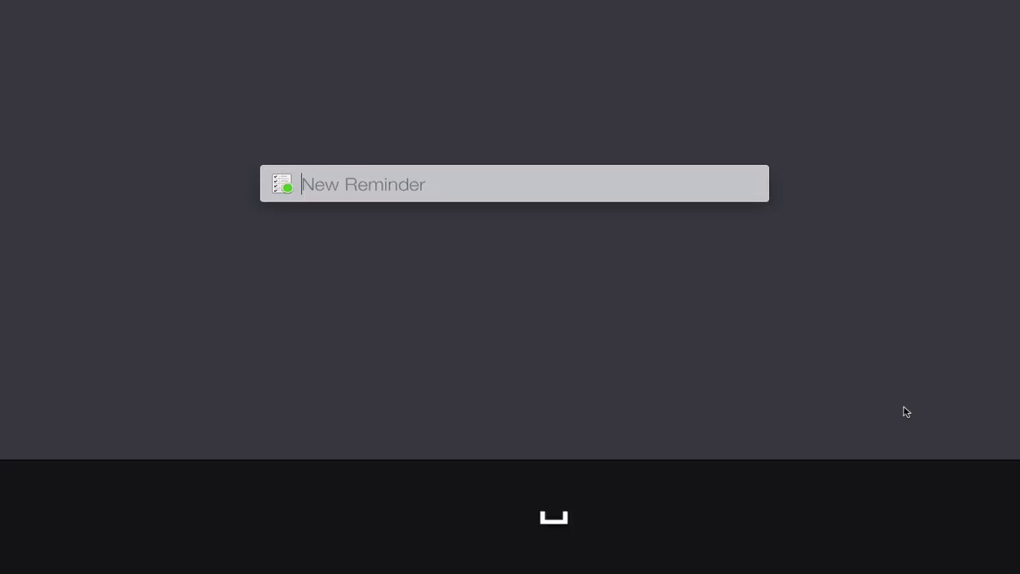
type("go")
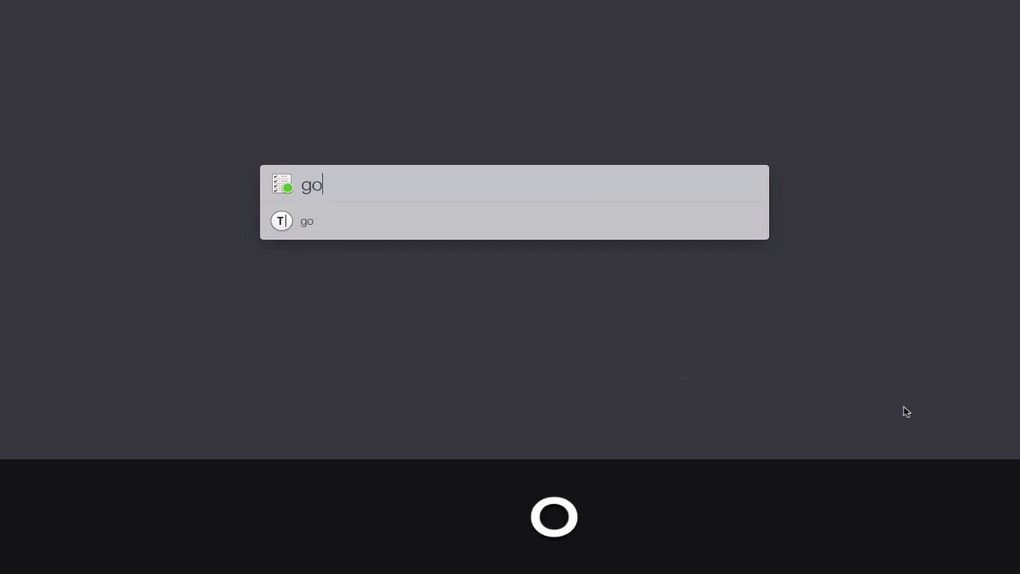
key("BackSpace")
type("et milk to")
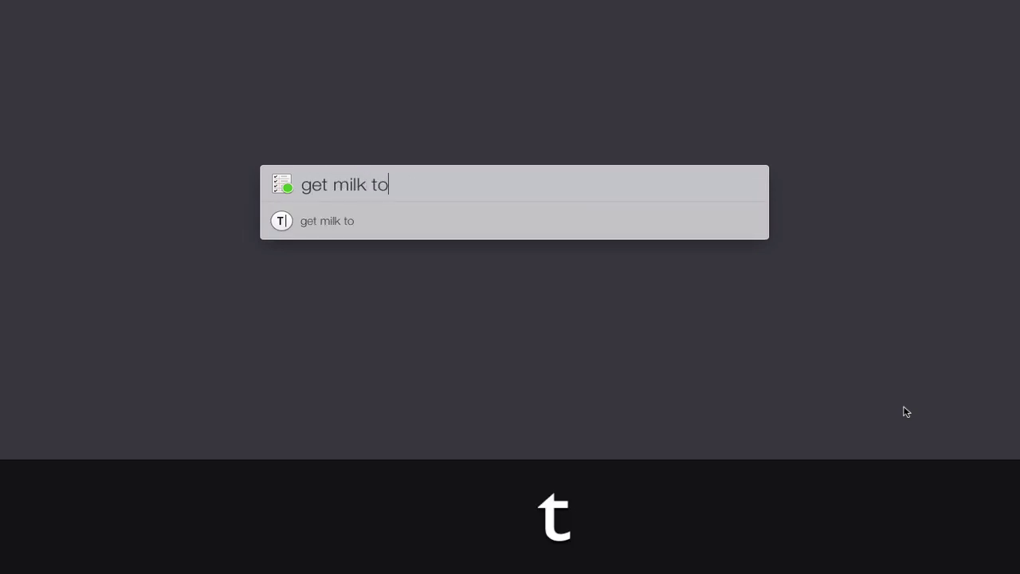
type("day")
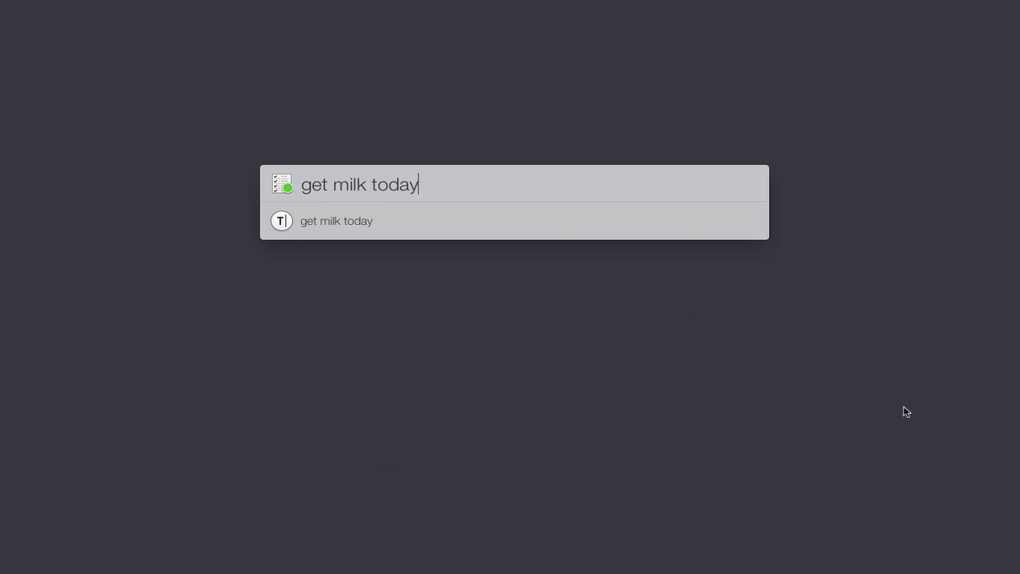
key("Return")
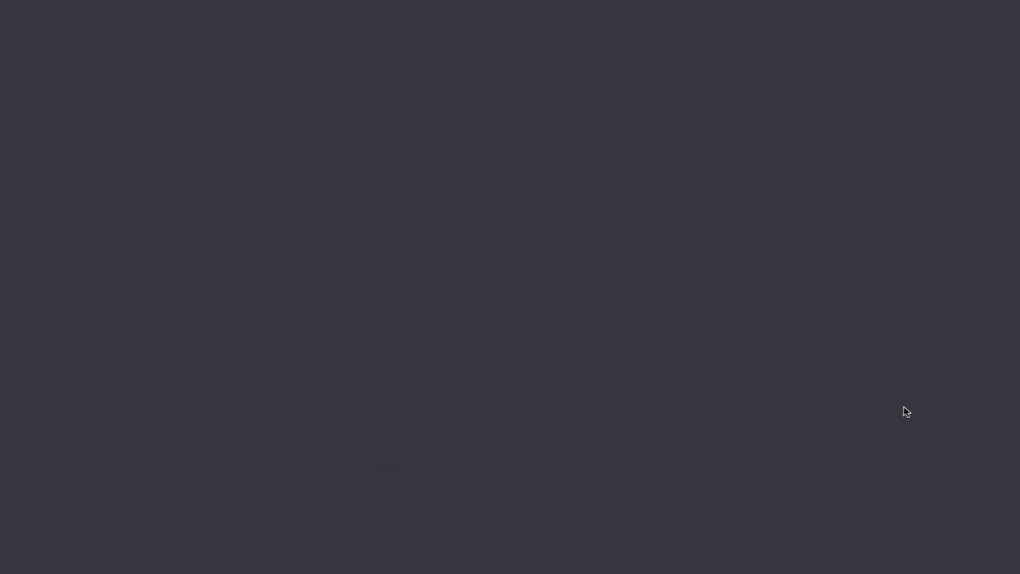
key("super+space")
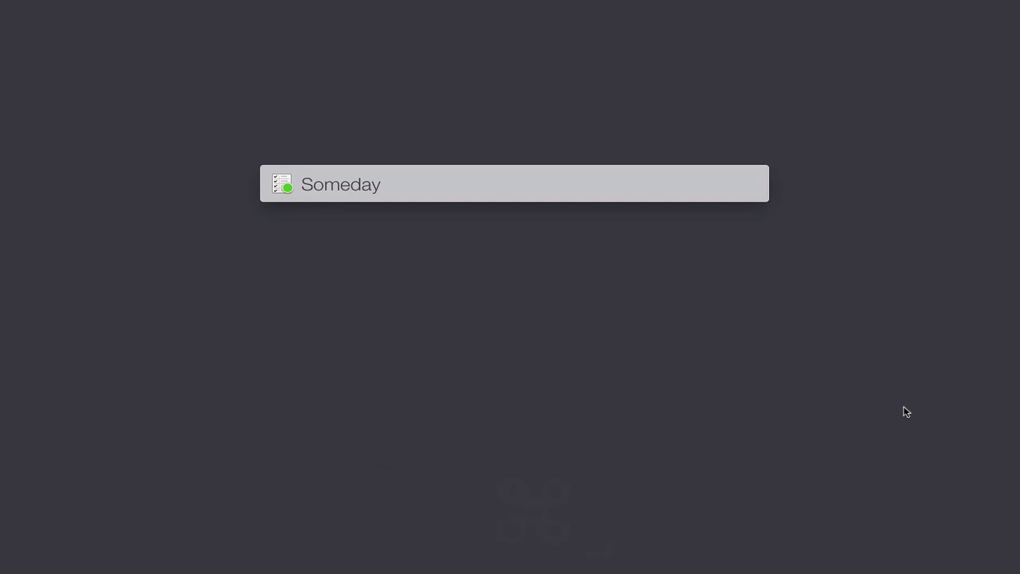
Step: Find iTunes Library in LaunchBar with 'itu' and browse its Albums, Artists and Playlists categories
type("initu")
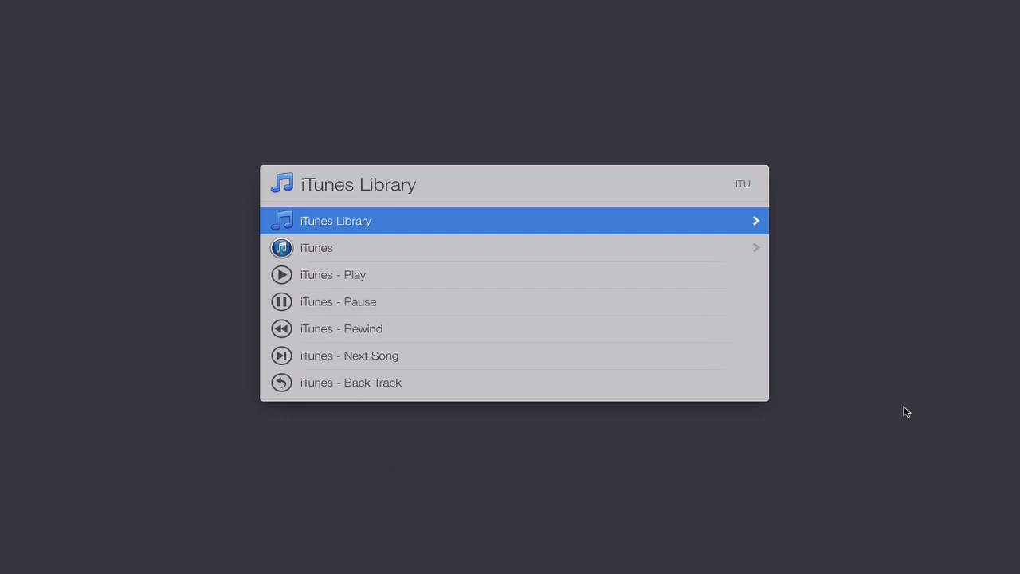
key("Right")
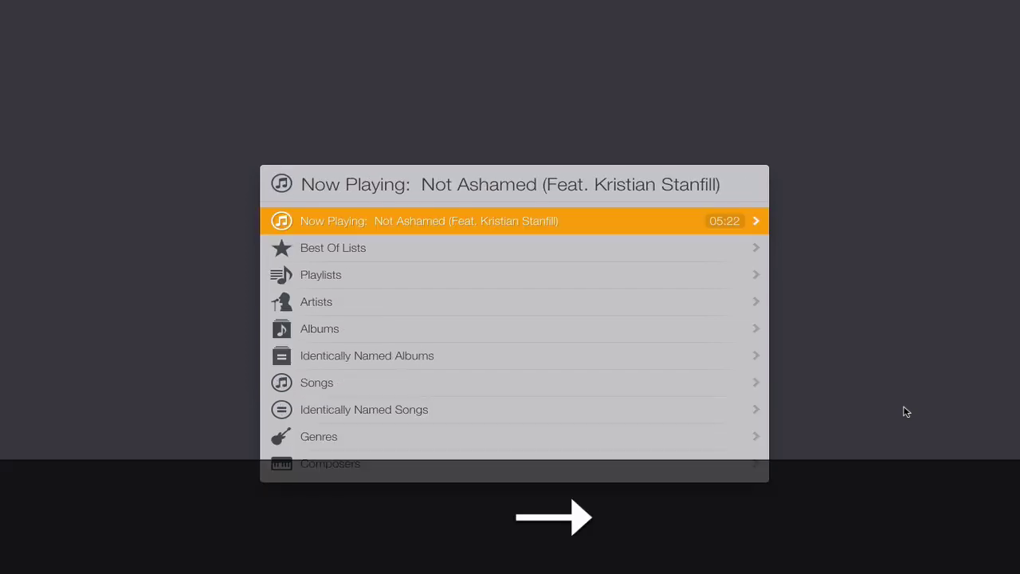
key("Down")
key("Down")
key("Down")
key("Down")
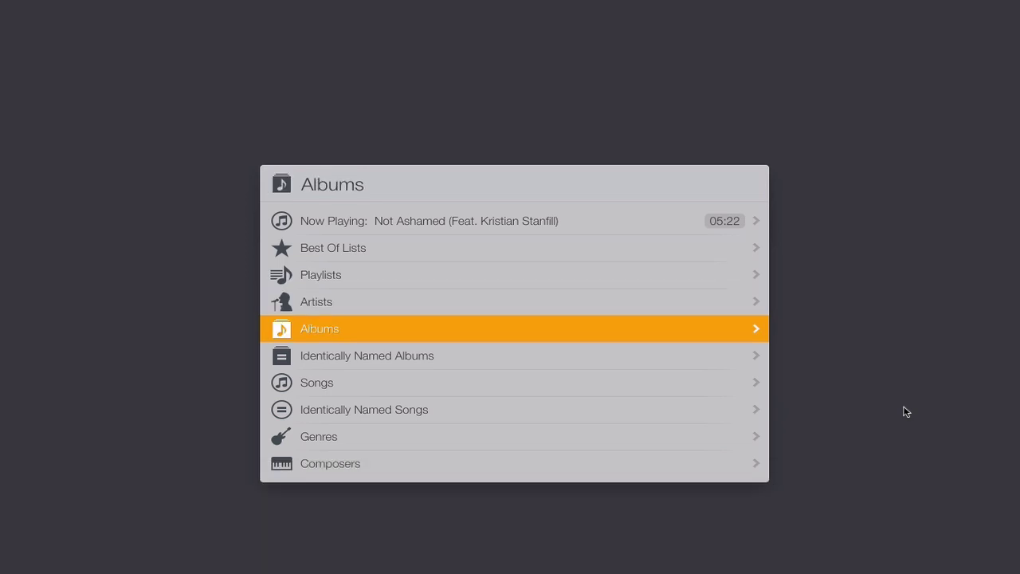
key("Down")
key("Down")
key("Down")
key("Down")
key("Down")
key("Up")
key("Up")
key("Up")
key("Up")
key("Up")
key("Up")
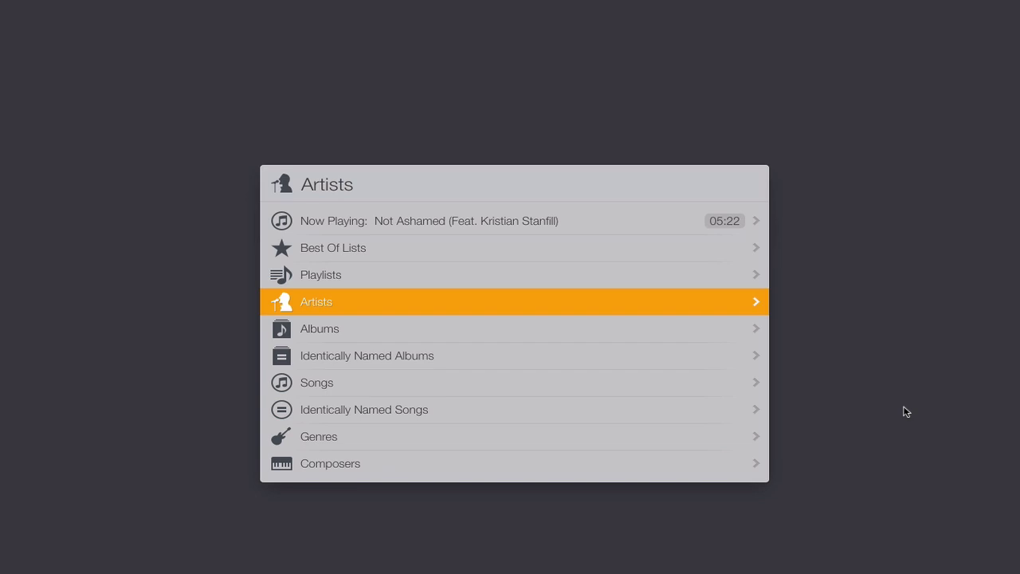
key("Up")
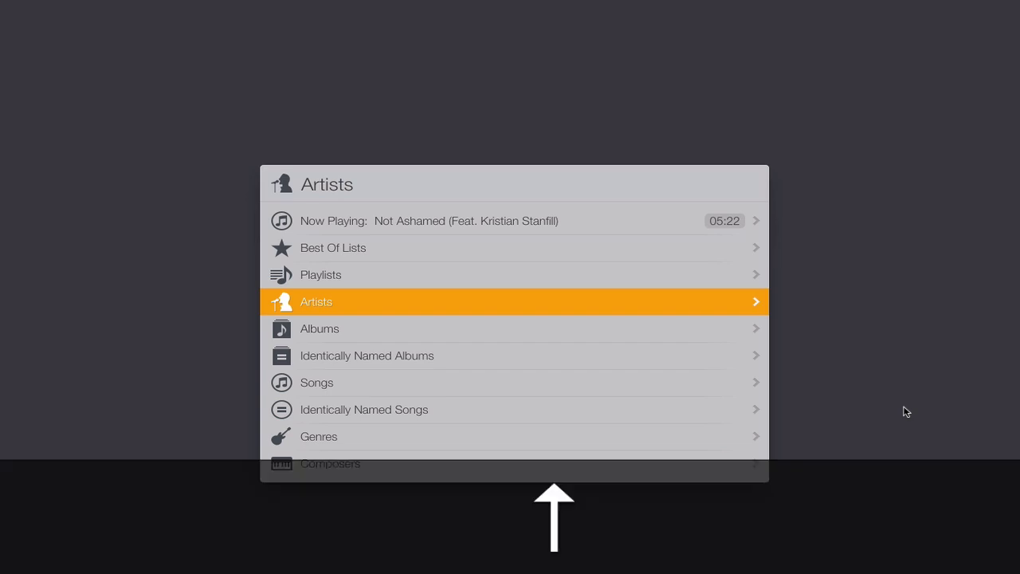
Step: Step through the playlists, dismiss LaunchBar, and bring up Alfred's empty search bar
key("Right")
key("Down")
key("Down")
key("Down")
key("Down")
key("Down")
key("Down")
key("Down")
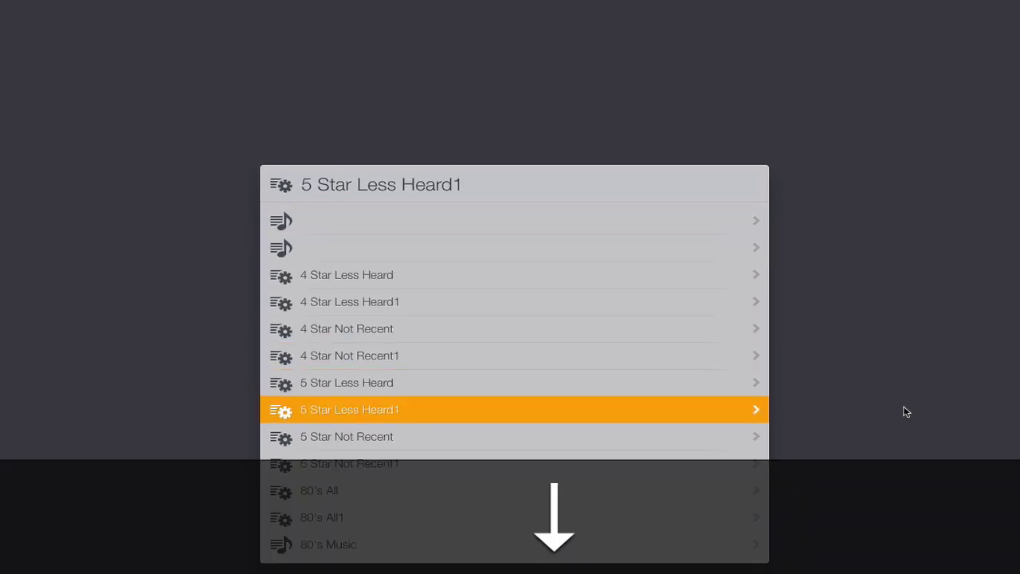
key("Up")
key("Up")
key("Up")
key("Up")
key("Up")
key("Up")
key("Up")
key("Left")
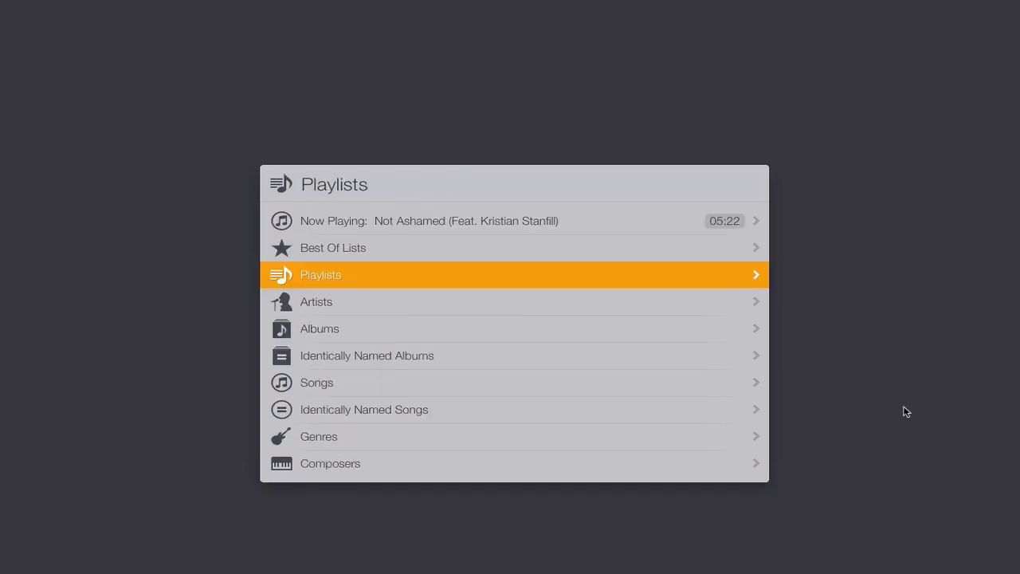
key("Escape")
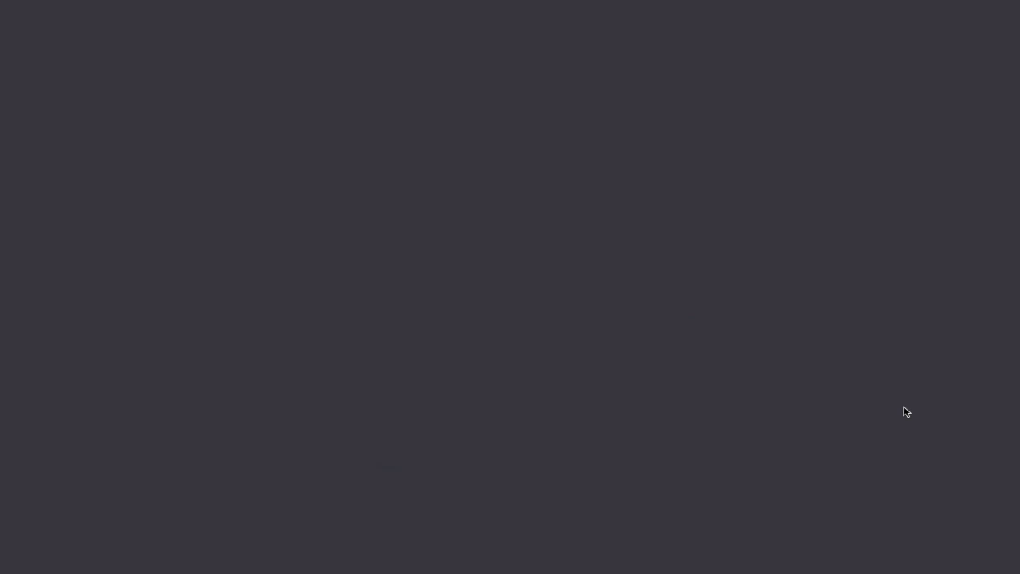
key("shift+super+space")
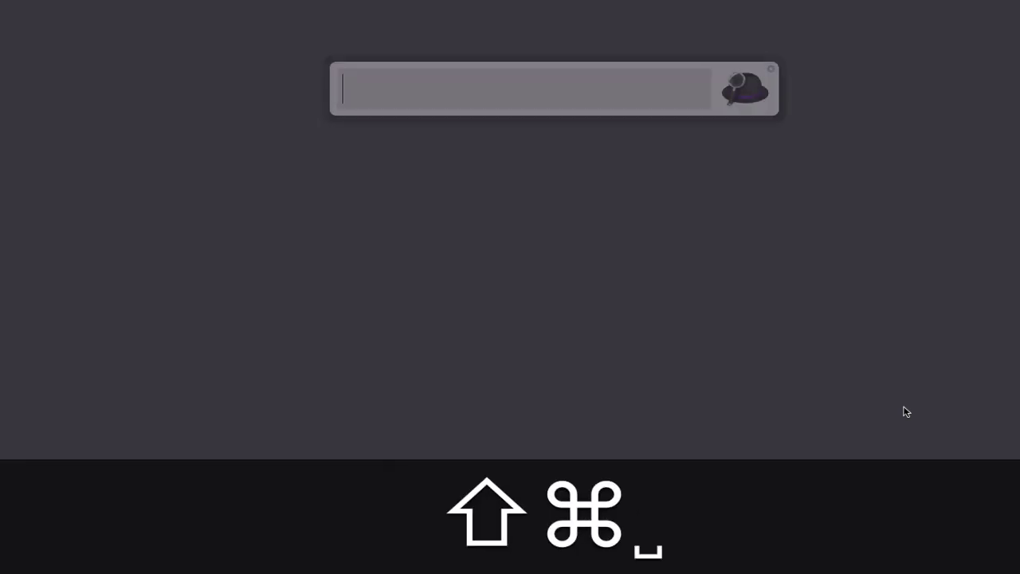
Step: Search 'itune' in Alfred, launch the iTunes Mini Player, browse its Playlists, then close it
type("itune")
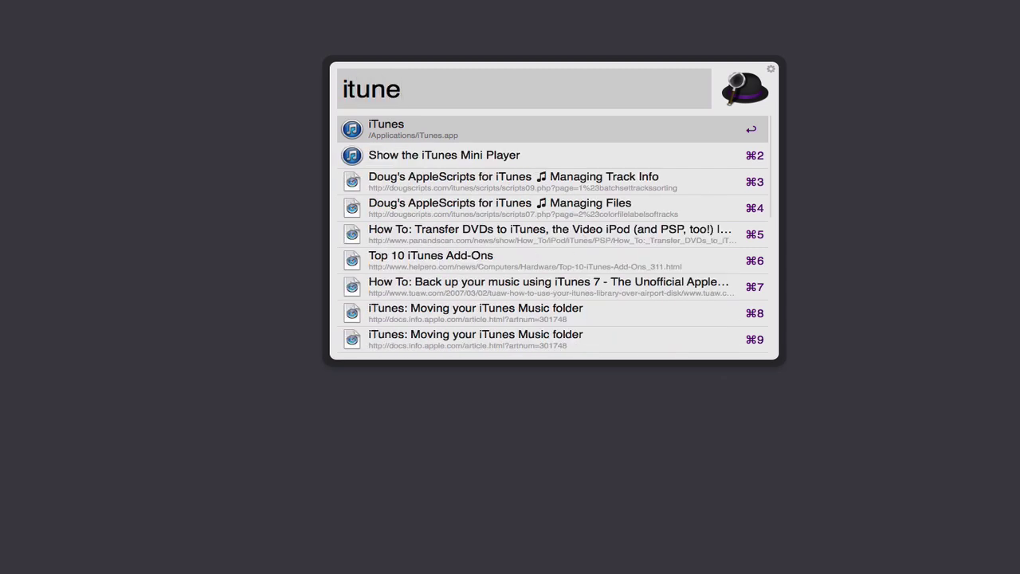
key("Down")
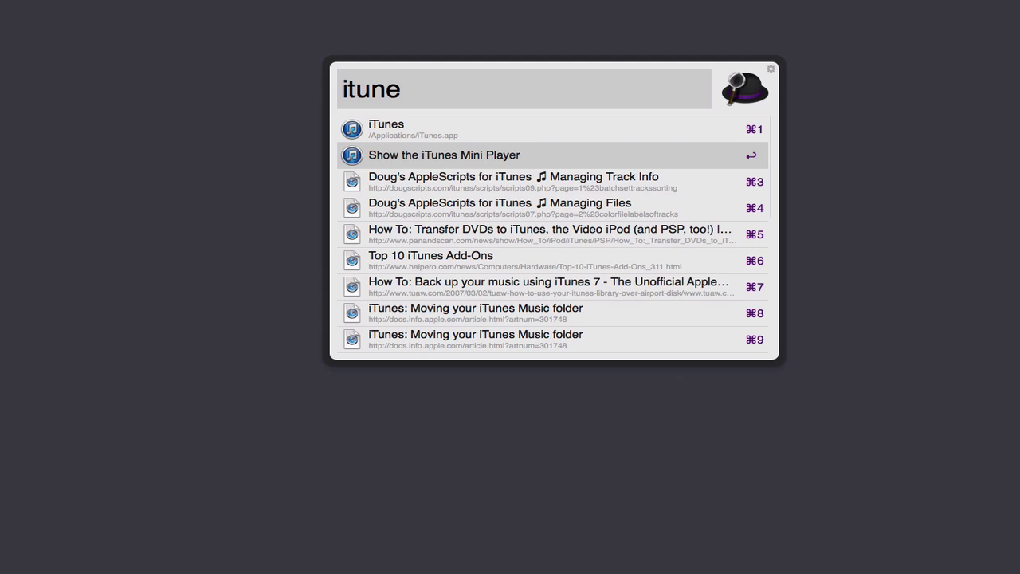
key("Return")
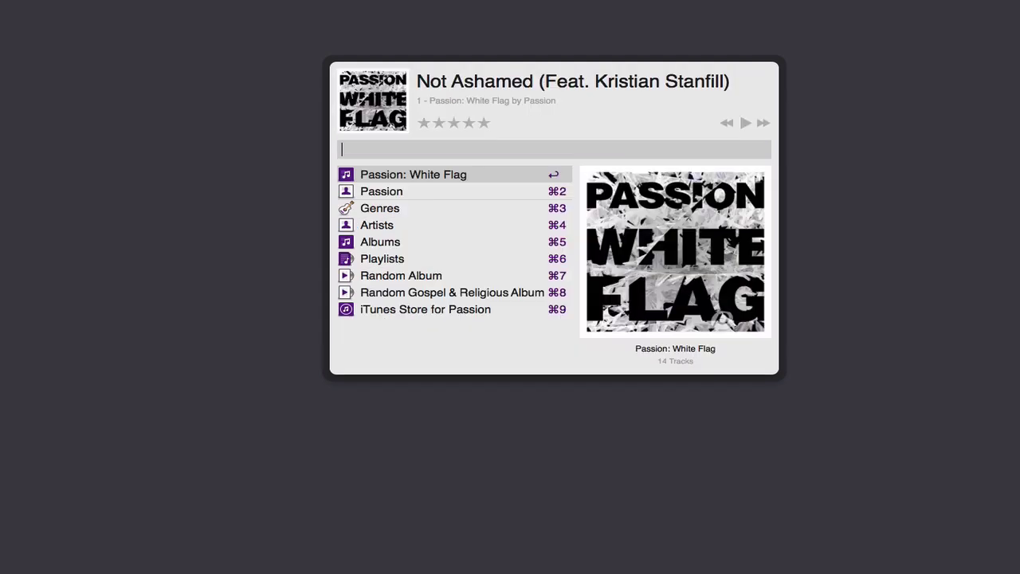
key("Down")
key("Down")
key("Down")
key("Down")
key("Down")
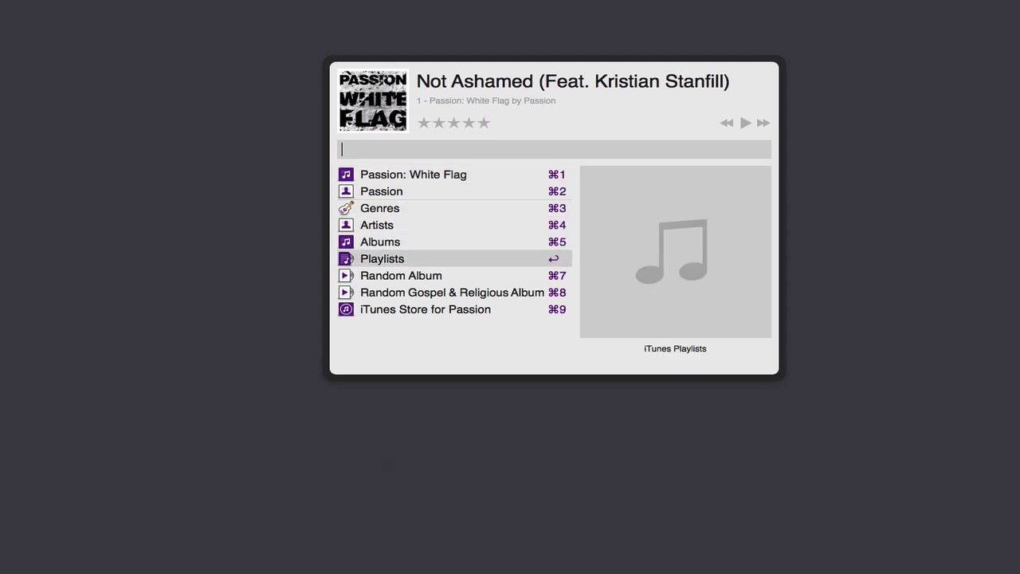
key("Right")
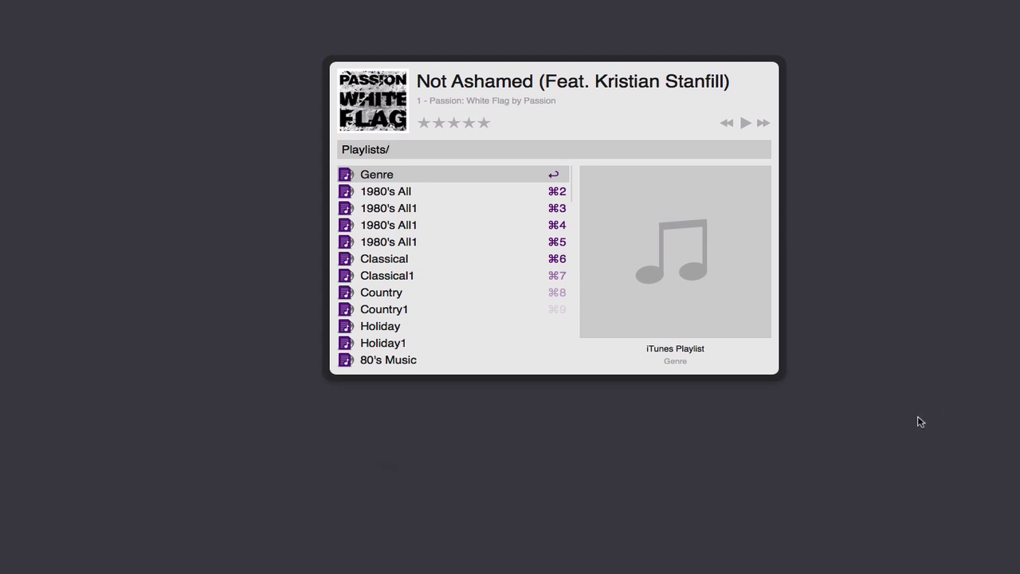
key("Escape")
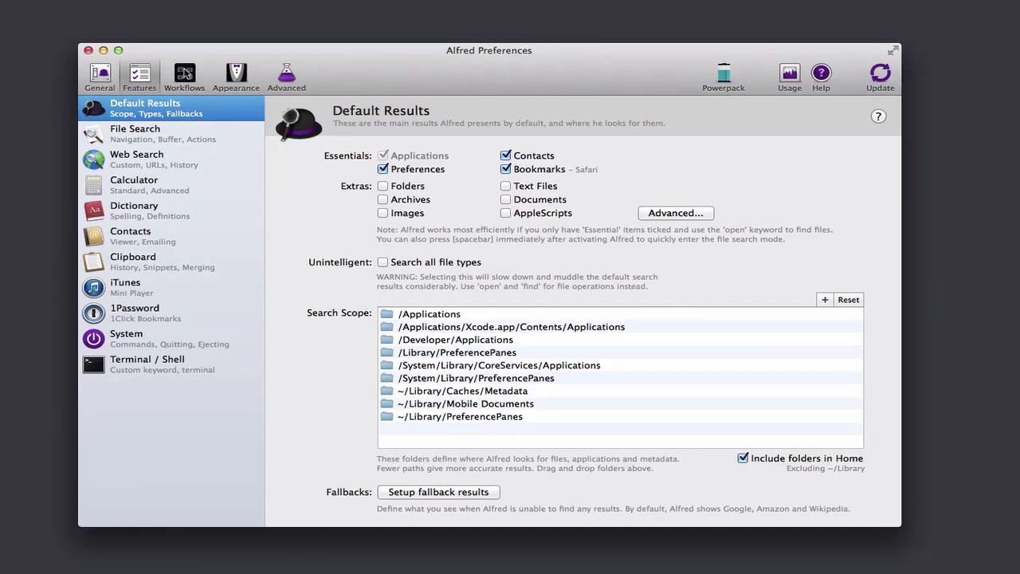
Step: View the Servers workflow and the Usage chart (364 uses since Nov 9, 2013), then minimize Preferences
left_click(186, 74)
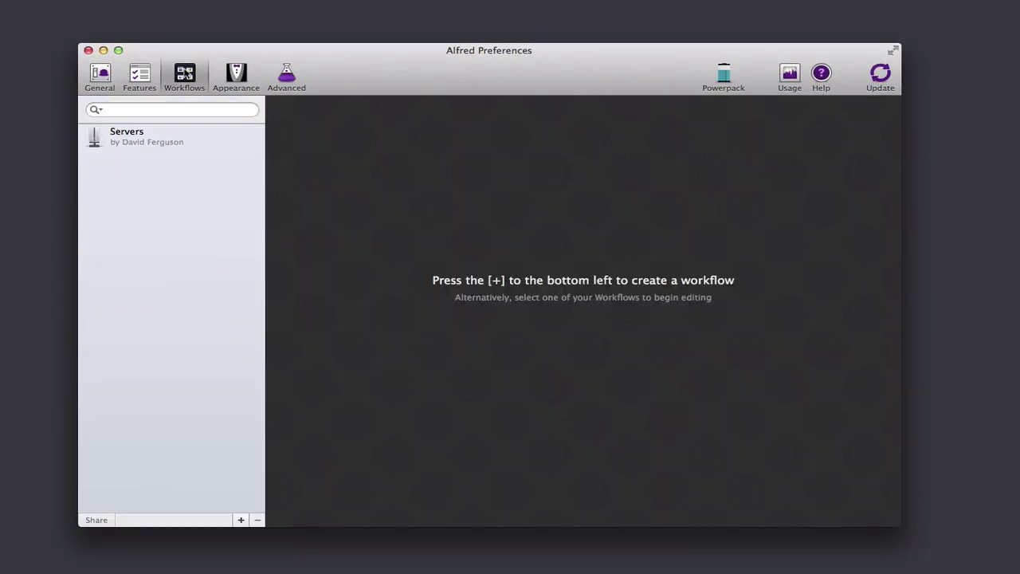
left_click(152, 137)
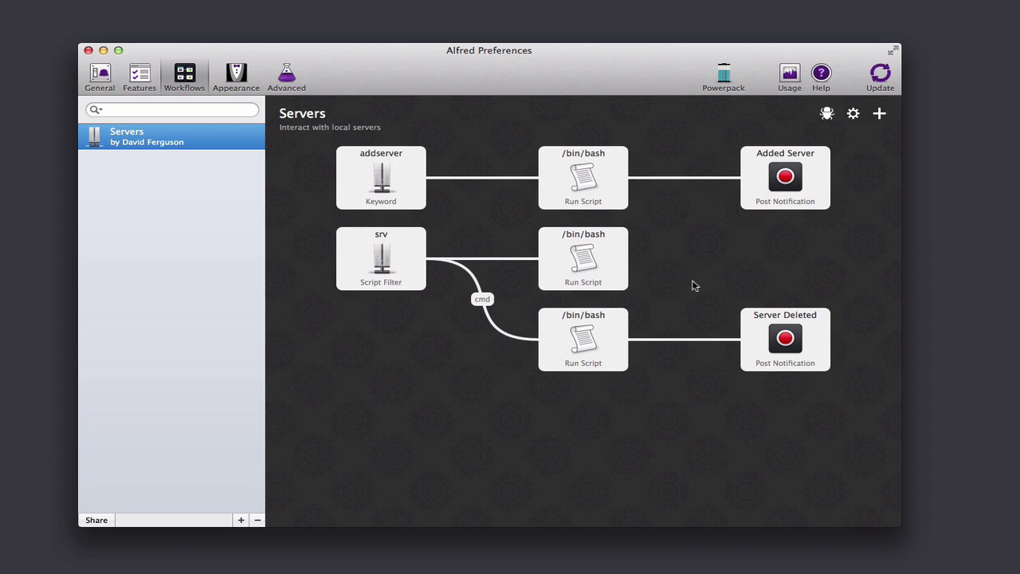
left_click(790, 74)
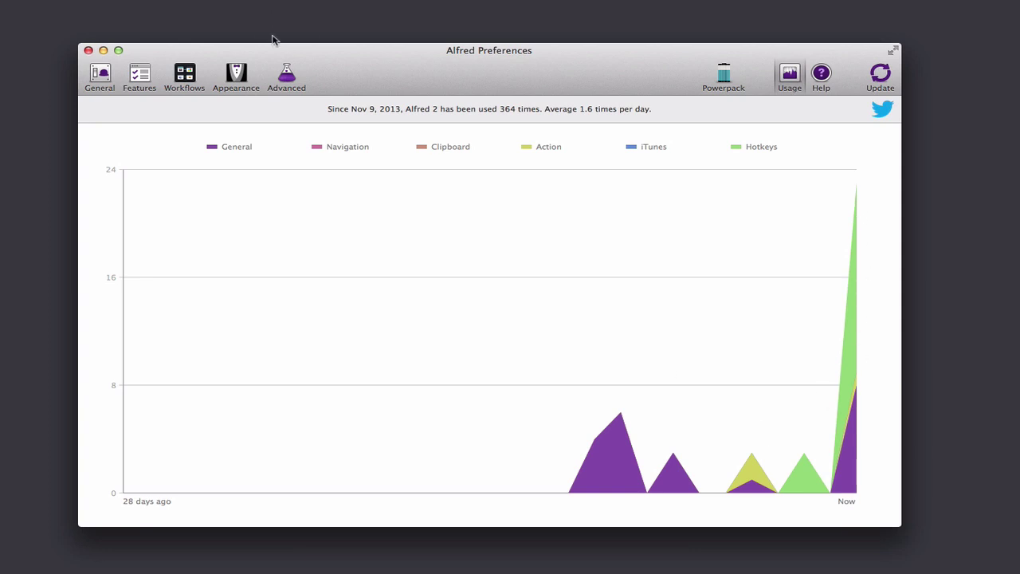
left_click(103, 50)
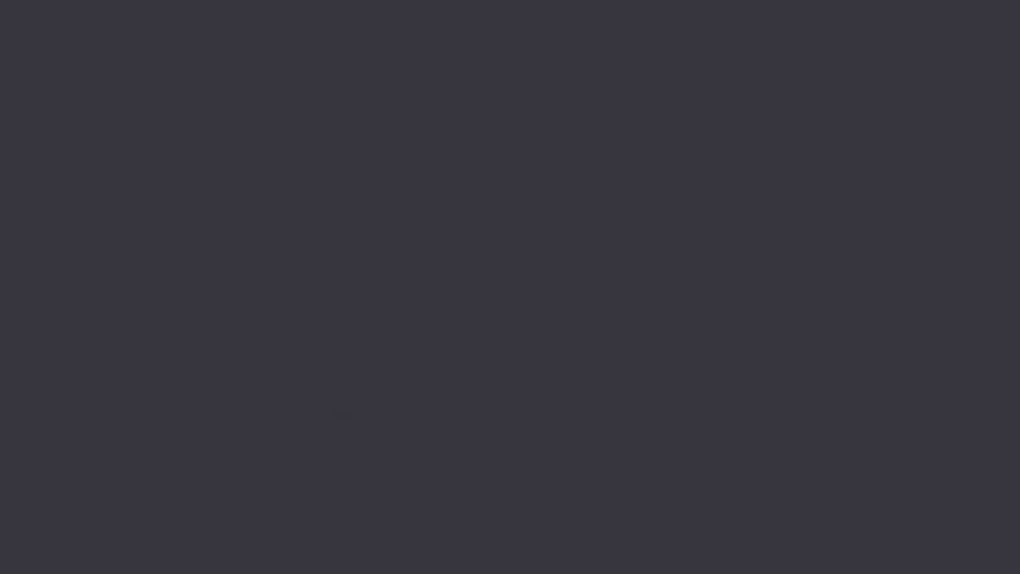